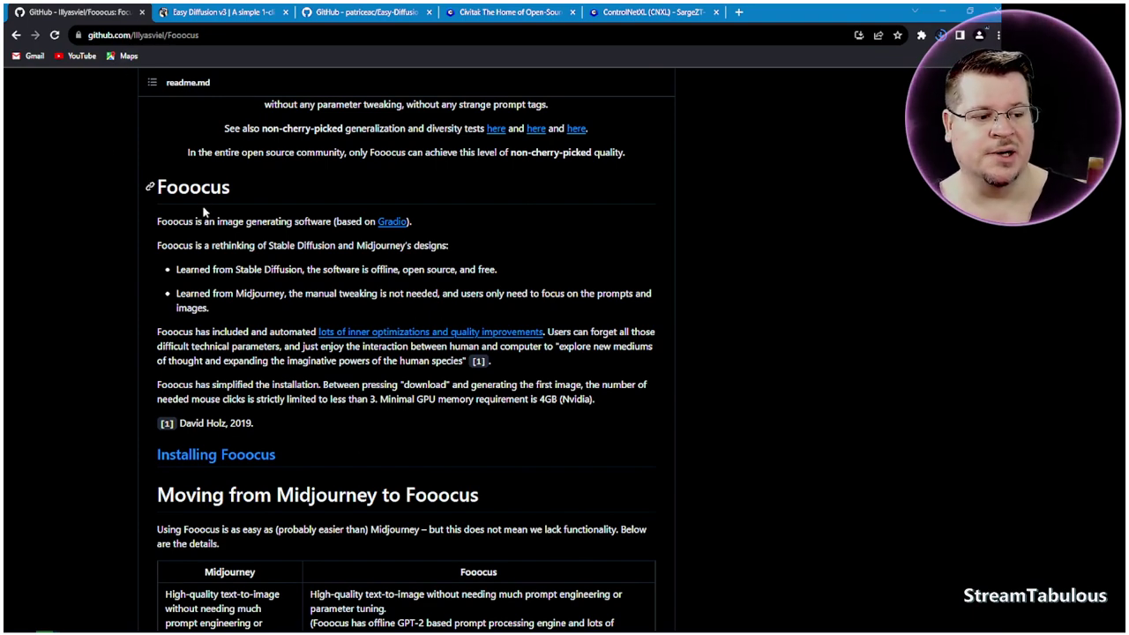
Review the Fooocus repository readme, including the sample images, description, Midjourney comparison and Windows download section
scroll(201, 205, "up", 15)
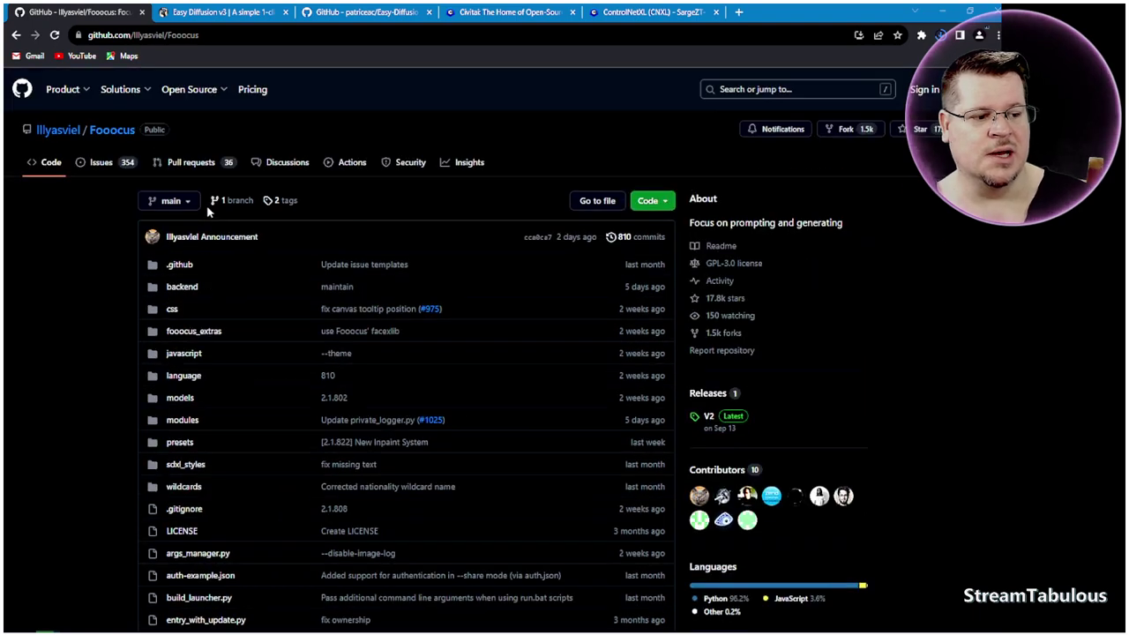
scroll(209, 212, "down", 15)
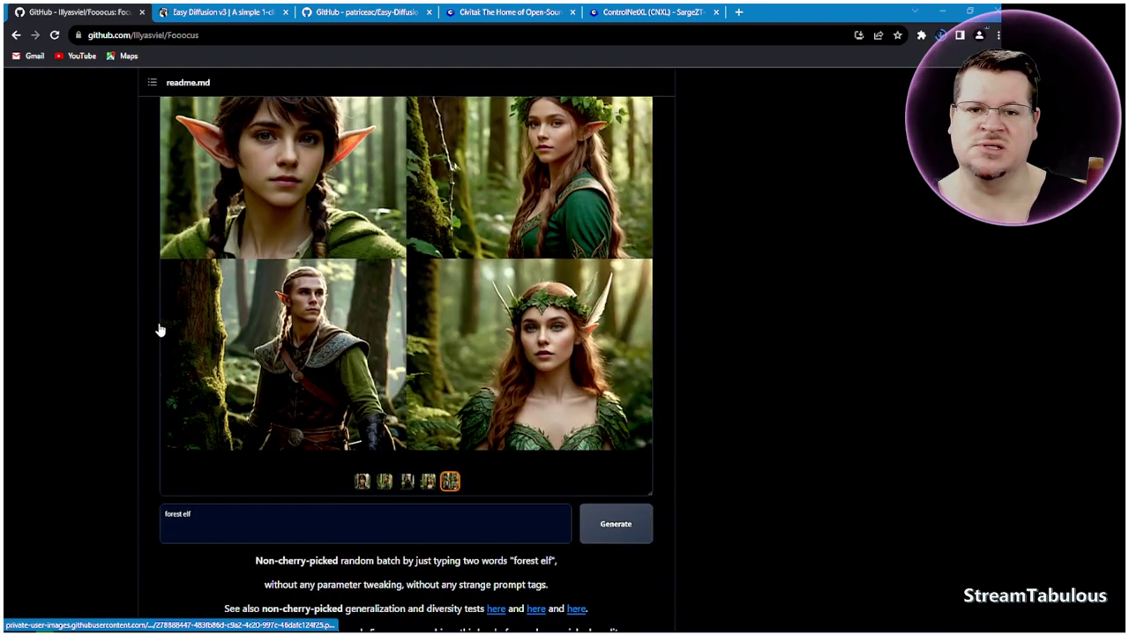
scroll(159, 329, "up", 1)
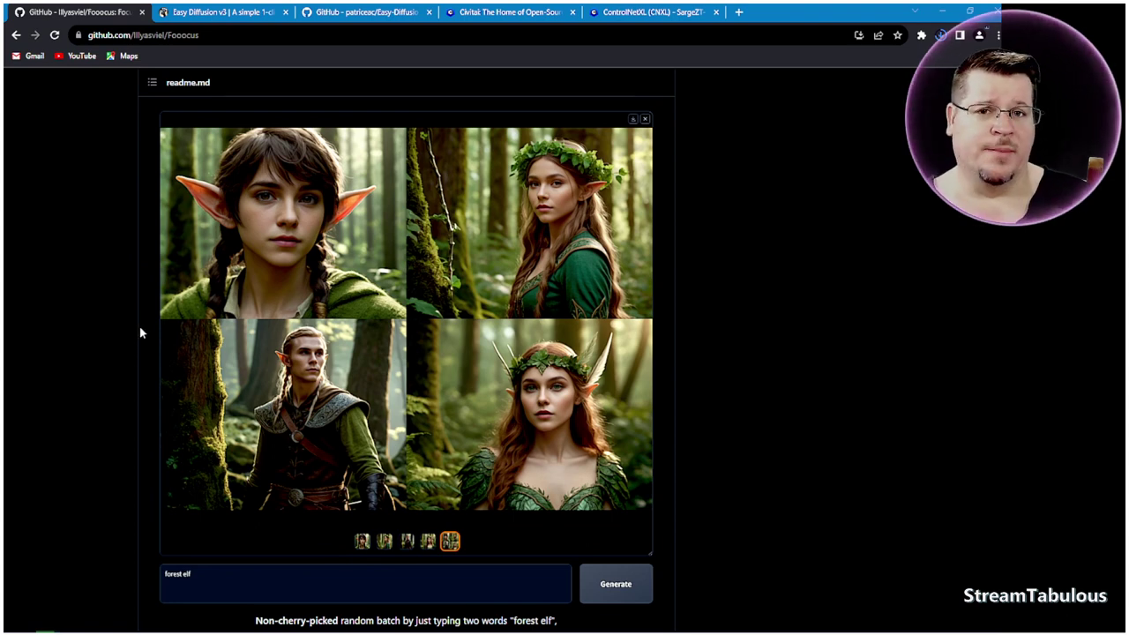
scroll(177, 338, "down", 5)
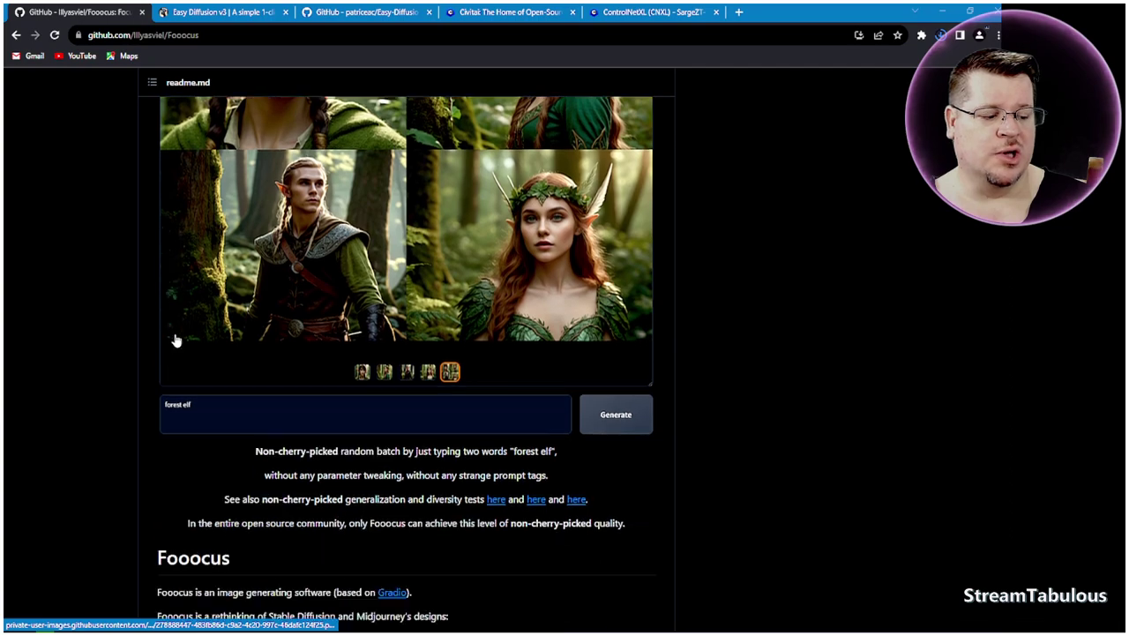
scroll(176, 339, "down", 3)
scroll(375, 323, "down", 4)
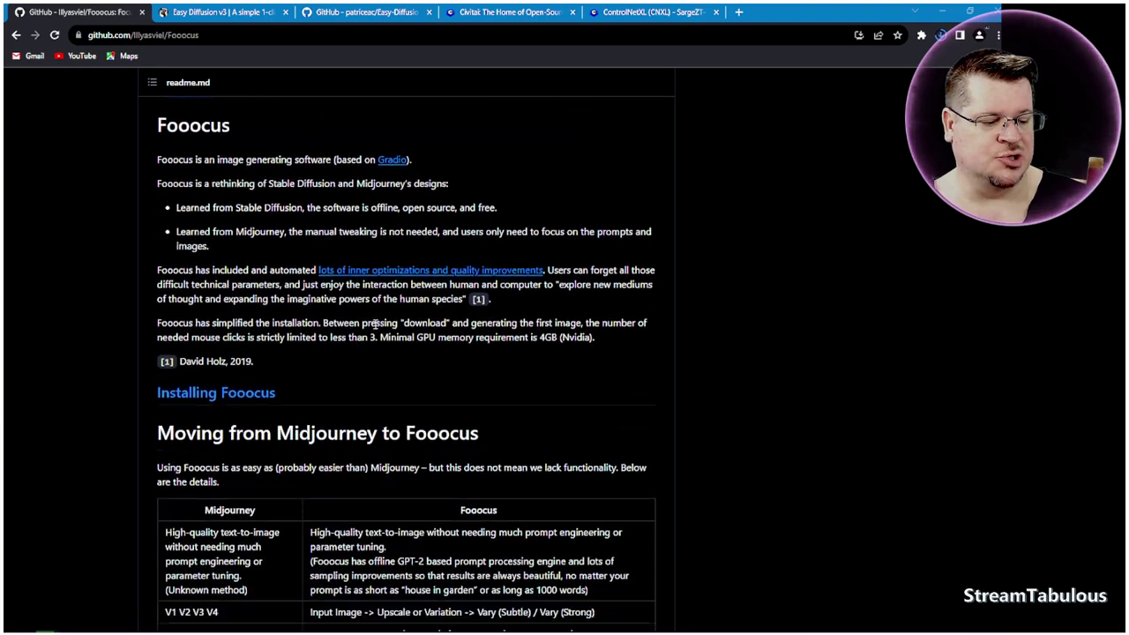
scroll(375, 324, "down", 10)
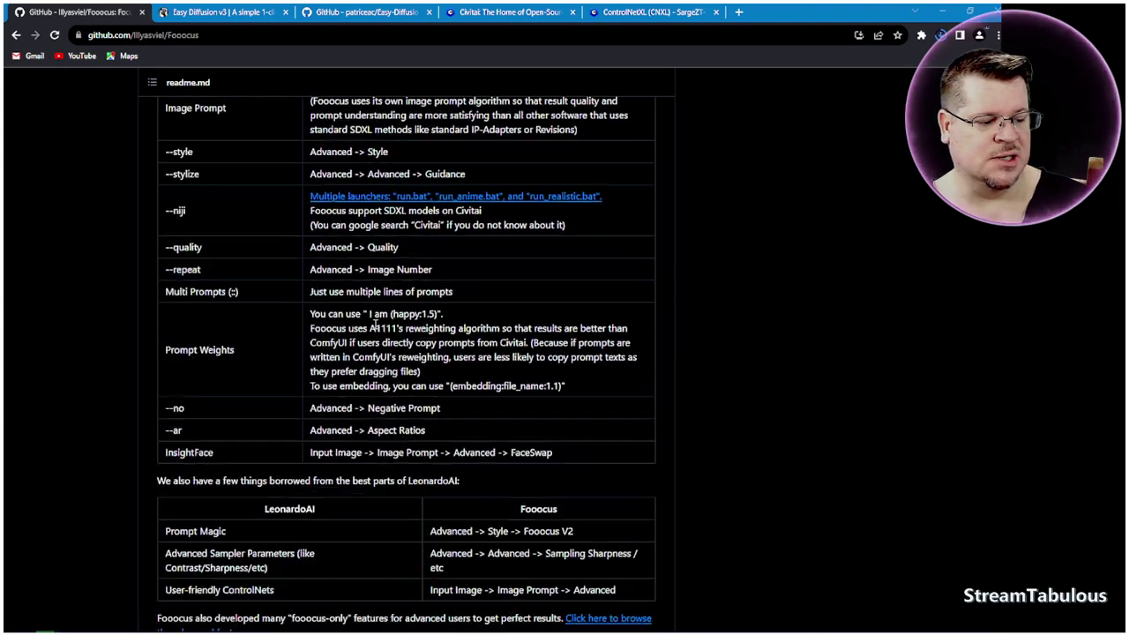
scroll(308, 403, "down", 1)
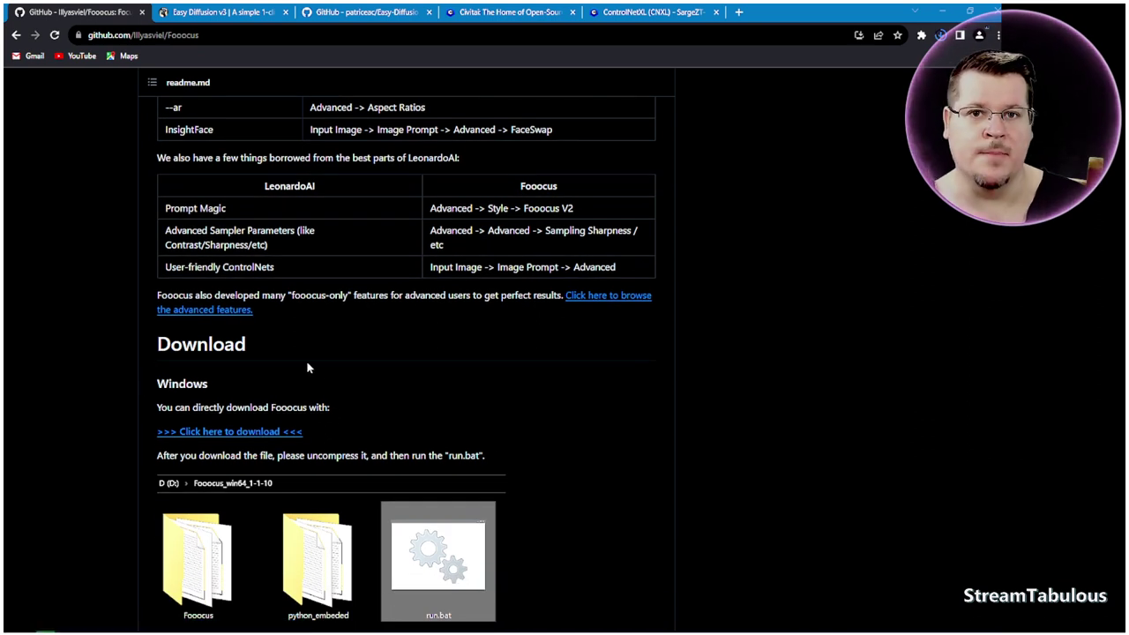
scroll(305, 364, "up", 1)
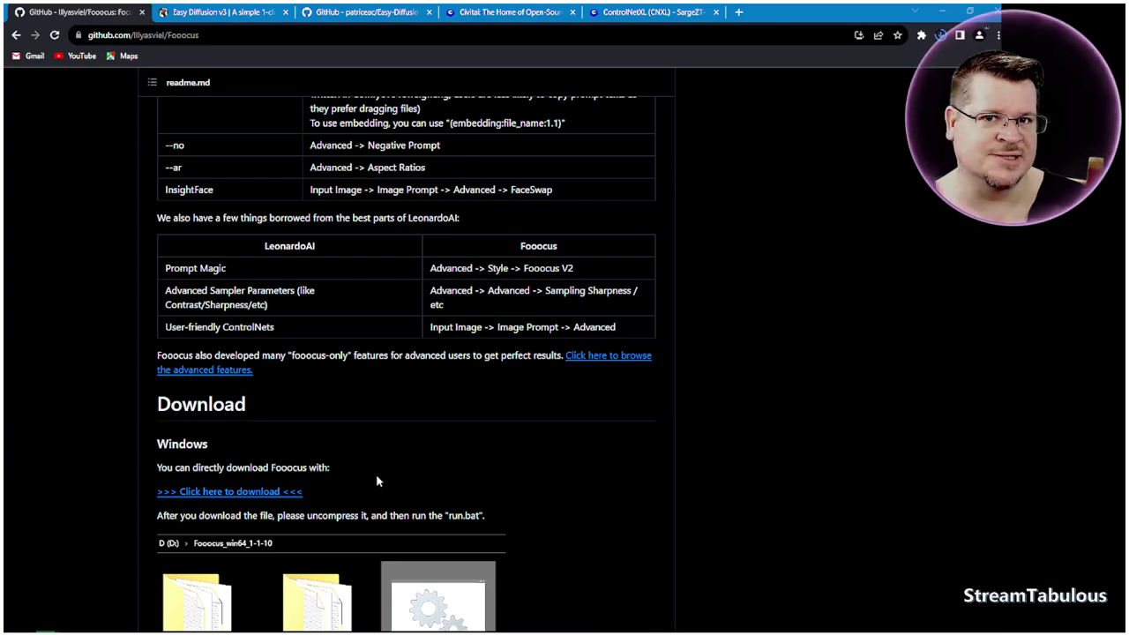
scroll(370, 456, "up", 15)
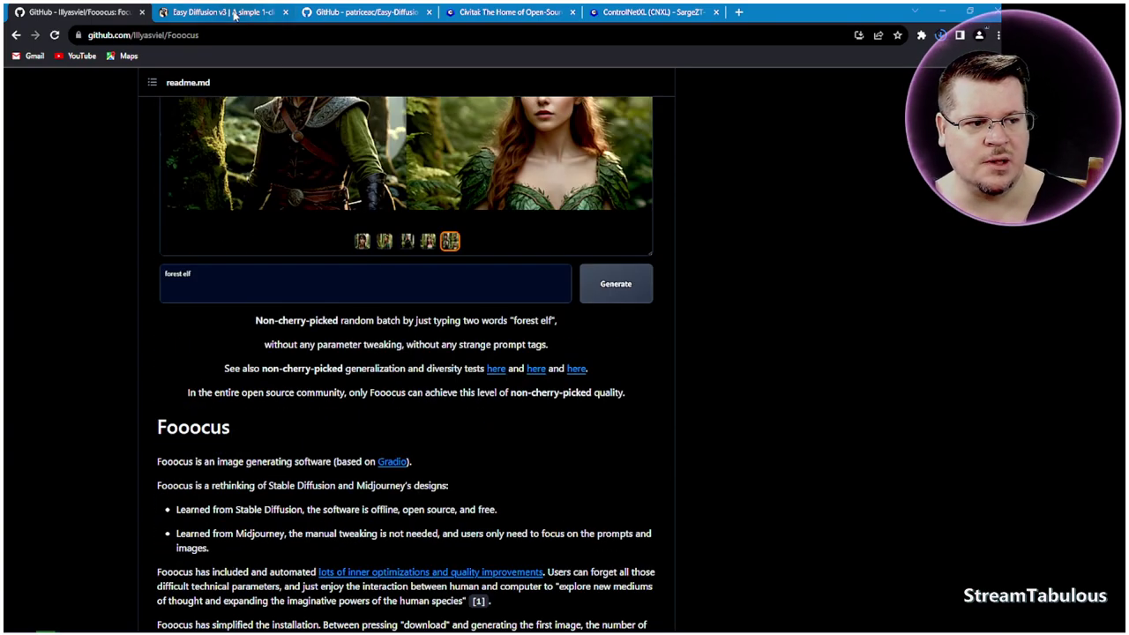
Look over the Easy Diffusion 3.0 website and bring up the Easy-Diffusion-Plugins GitHub repository with its address
left_click(235, 15)
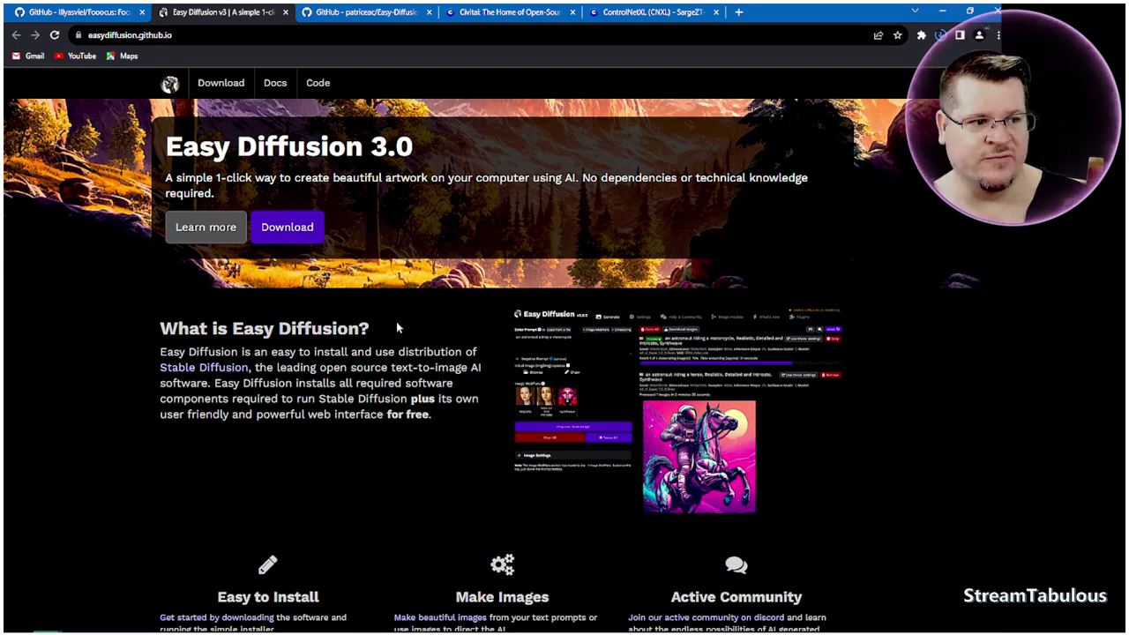
left_click(388, 13)
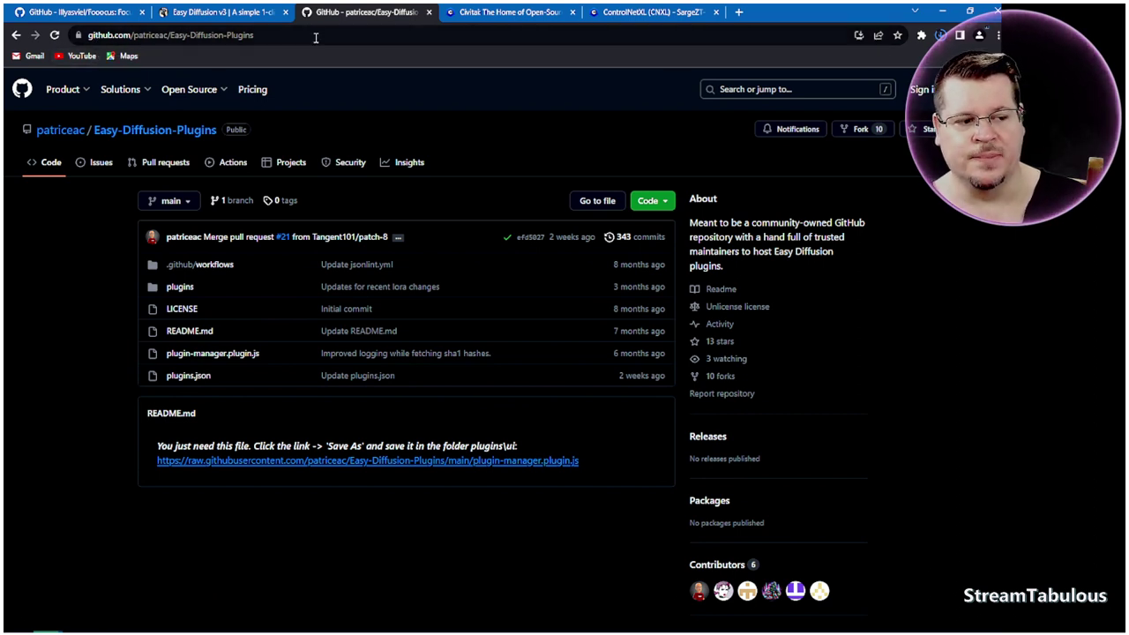
left_click(265, 35)
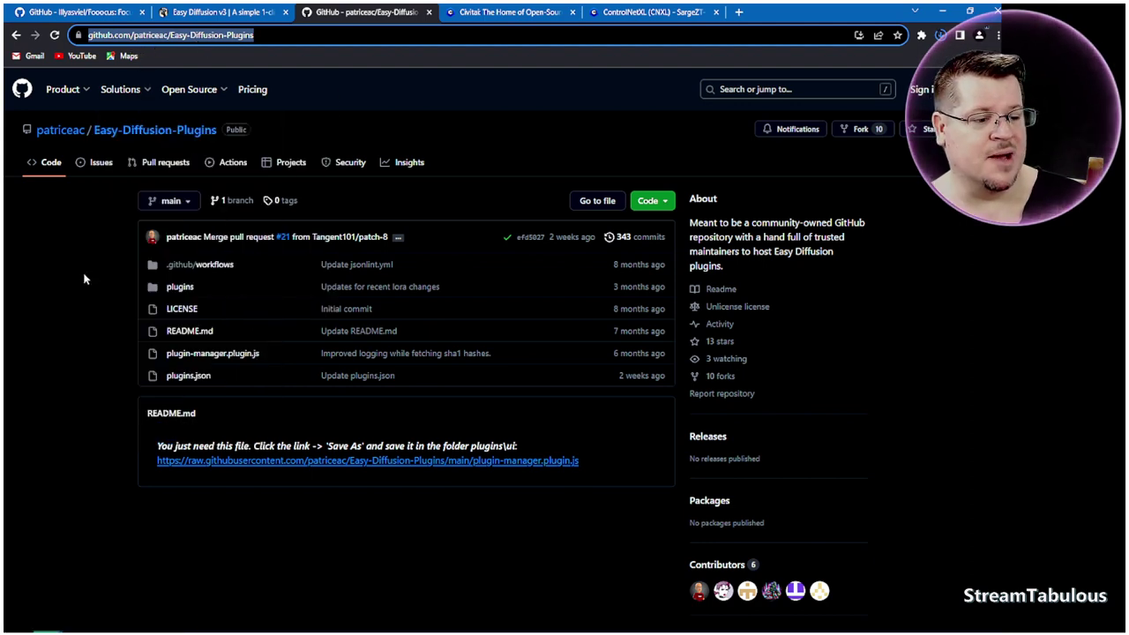
left_click(79, 274)
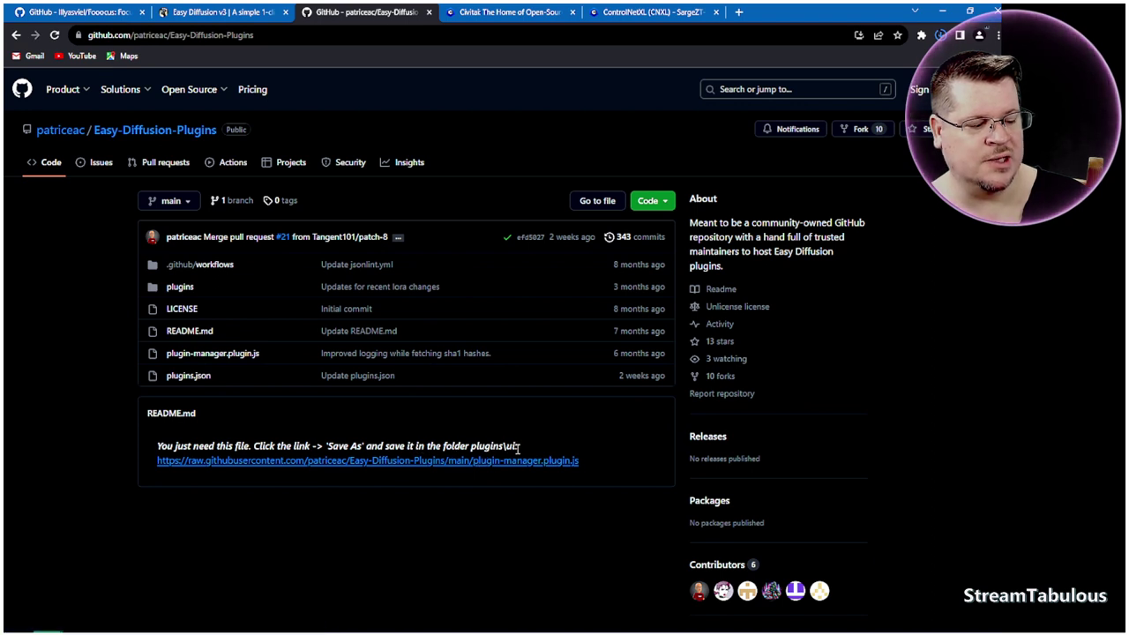
Start saving the readme's linked plugin-manager.plugin.js file and browse to the Programs\EasyDiffusion folder on Storage (E:)
left_click(384, 460)
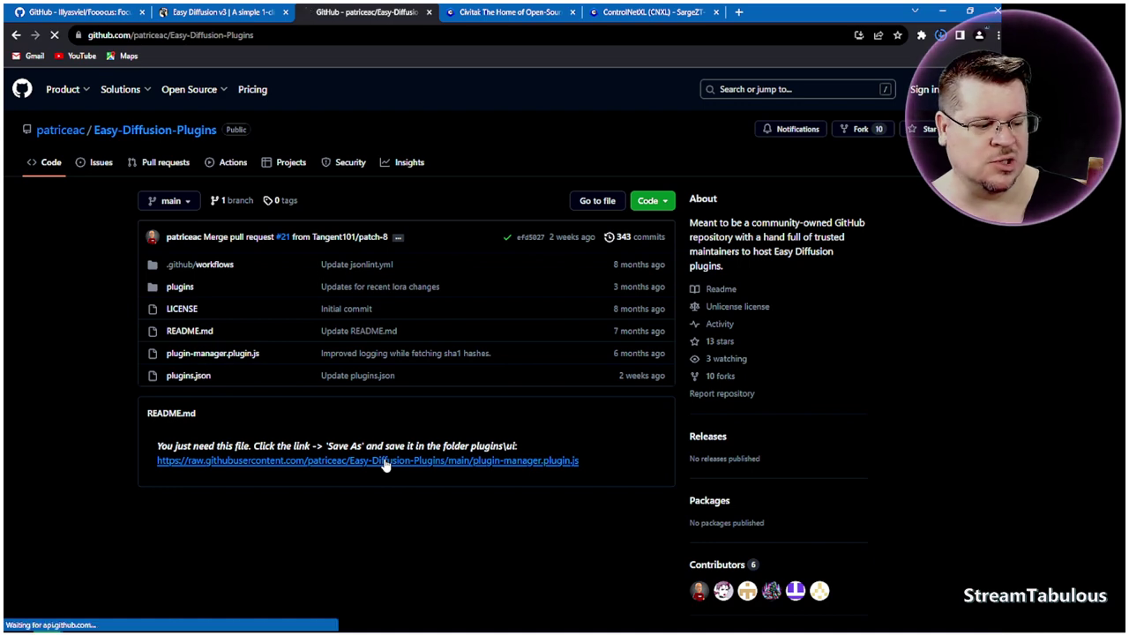
key("alt+Left")
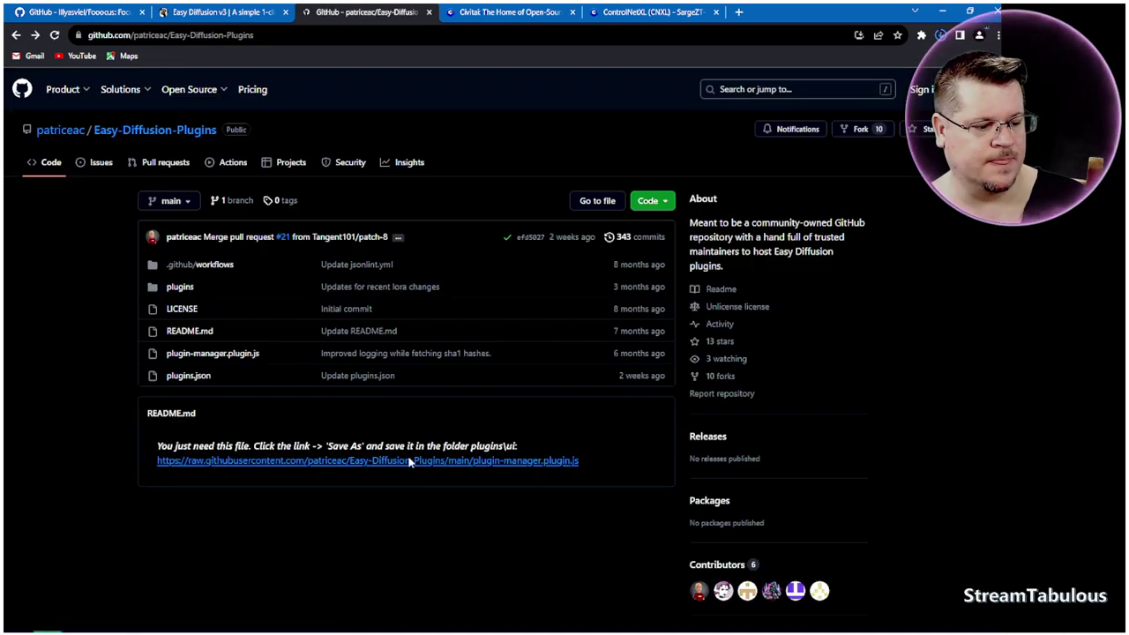
right_click(411, 459)
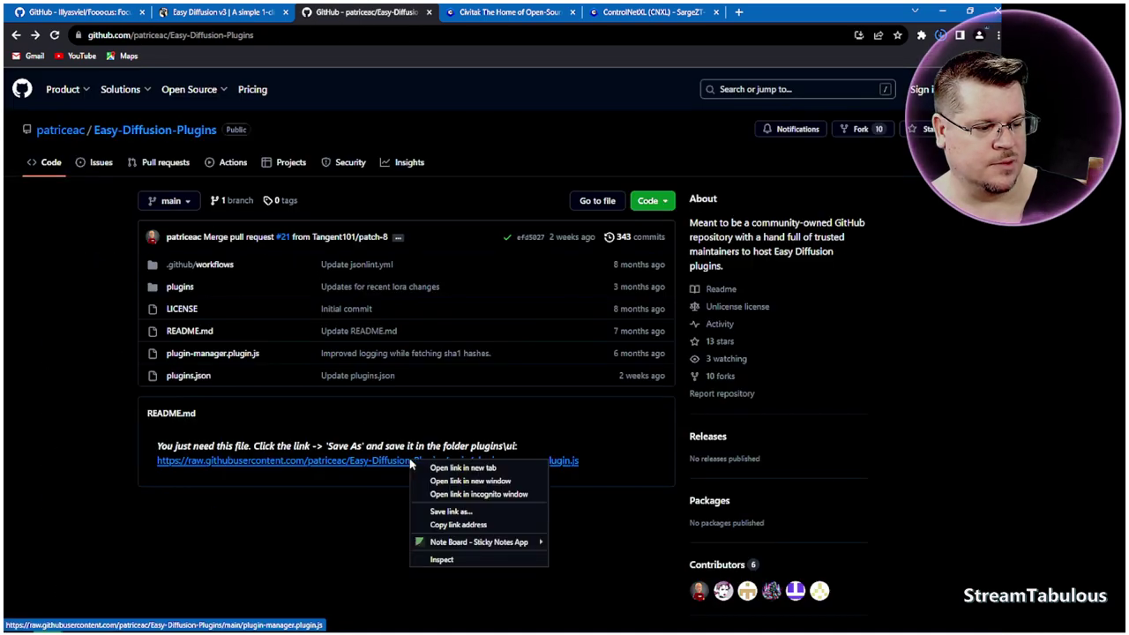
left_click(448, 514)
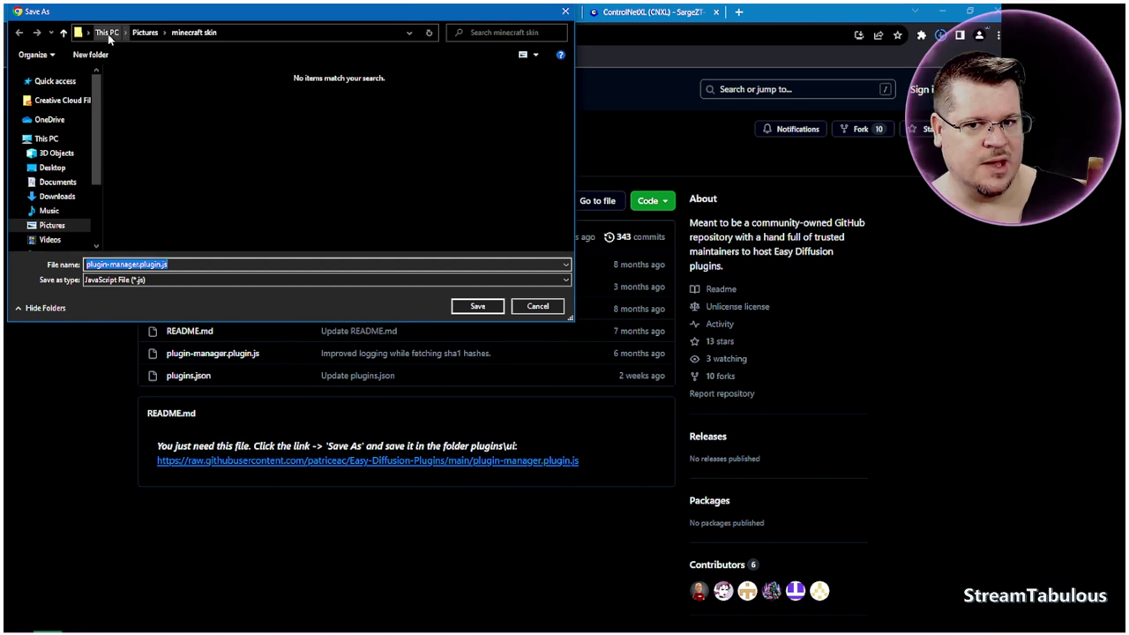
key("Escape")
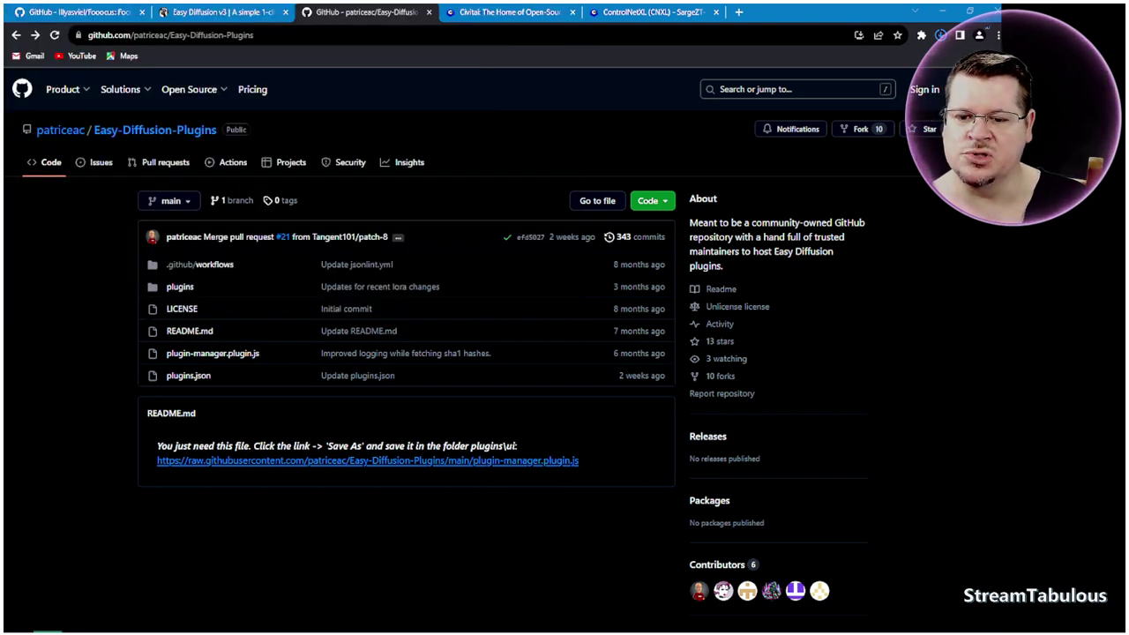
left_click_drag(0, 95, 249, 186)
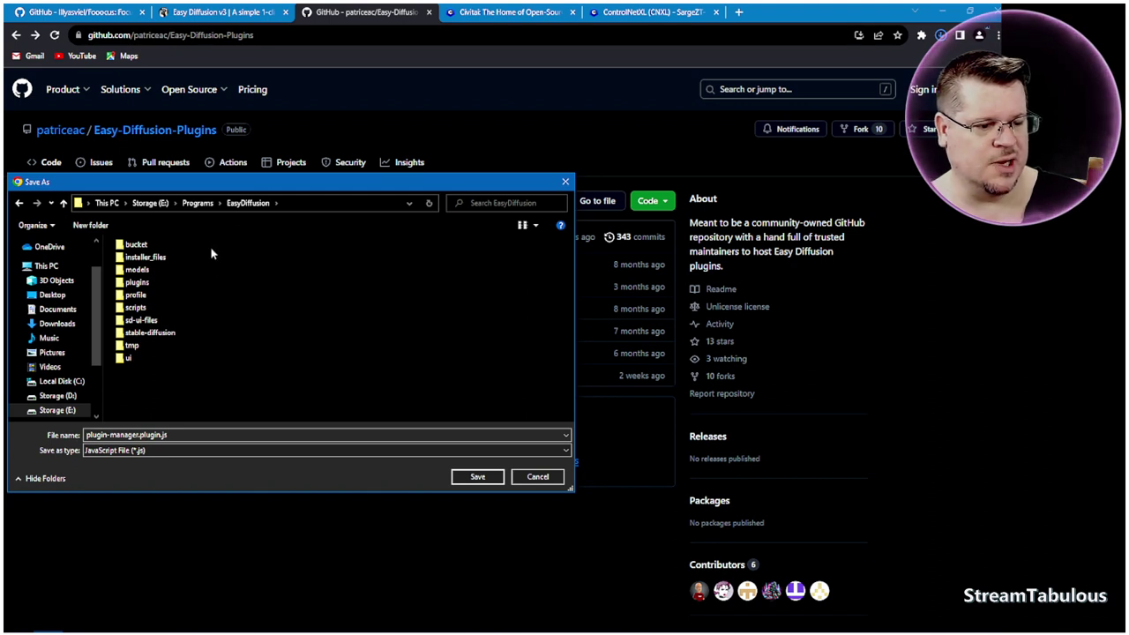
left_click_drag(320, 186, 387, 97)
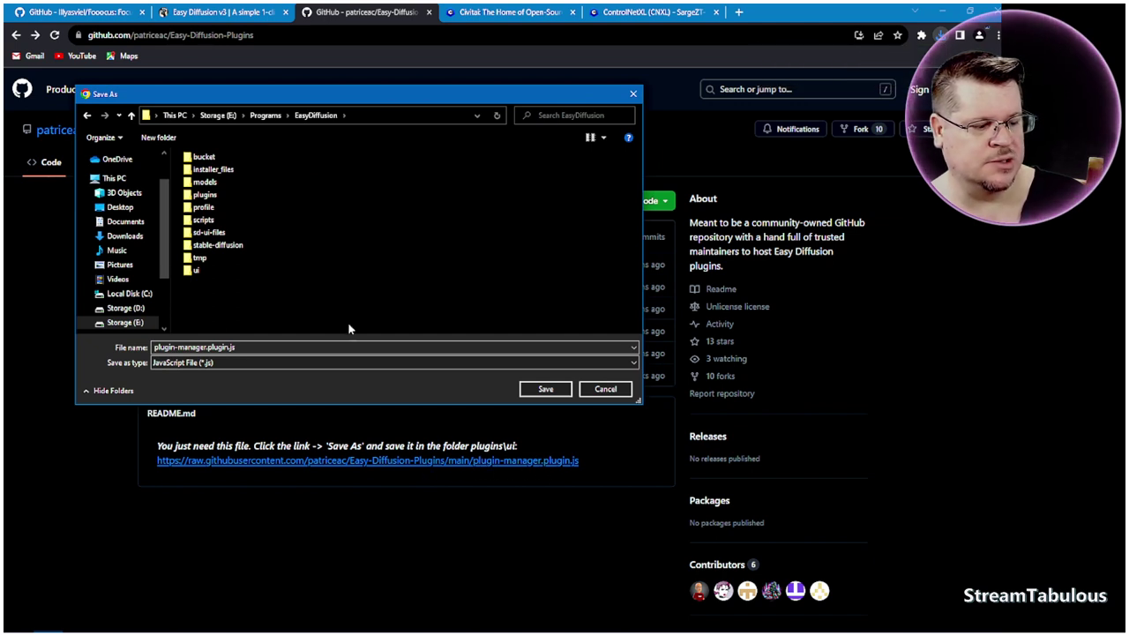
Save plugin-manager.plugin.js into the plugins\ui subfolder of the EasyDiffusion folder
left_click(204, 195)
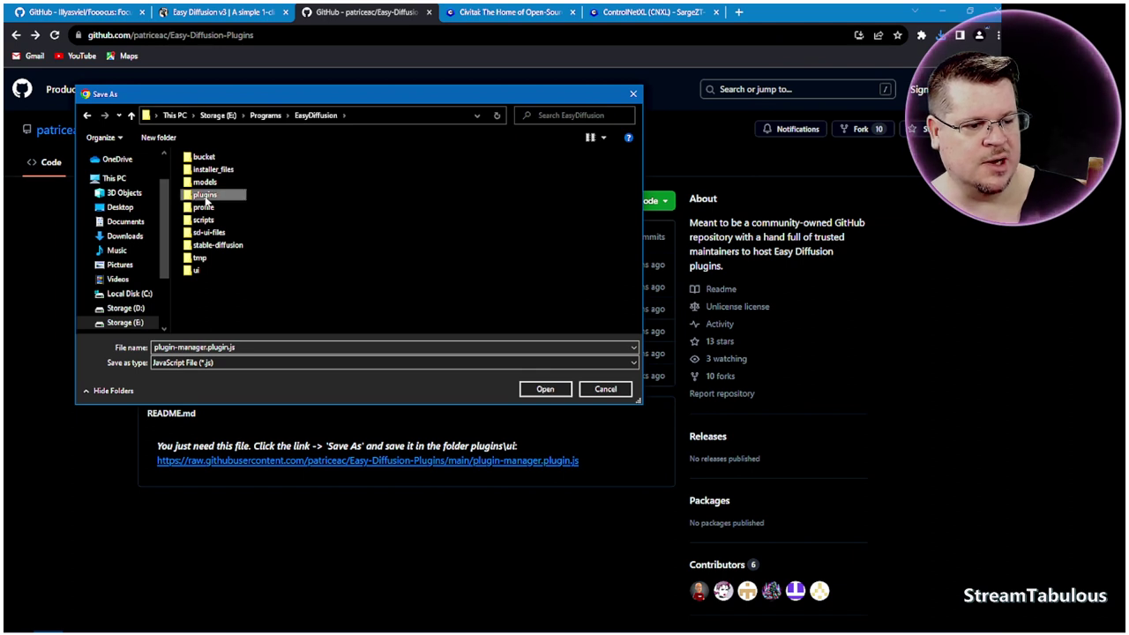
double_click(205, 195)
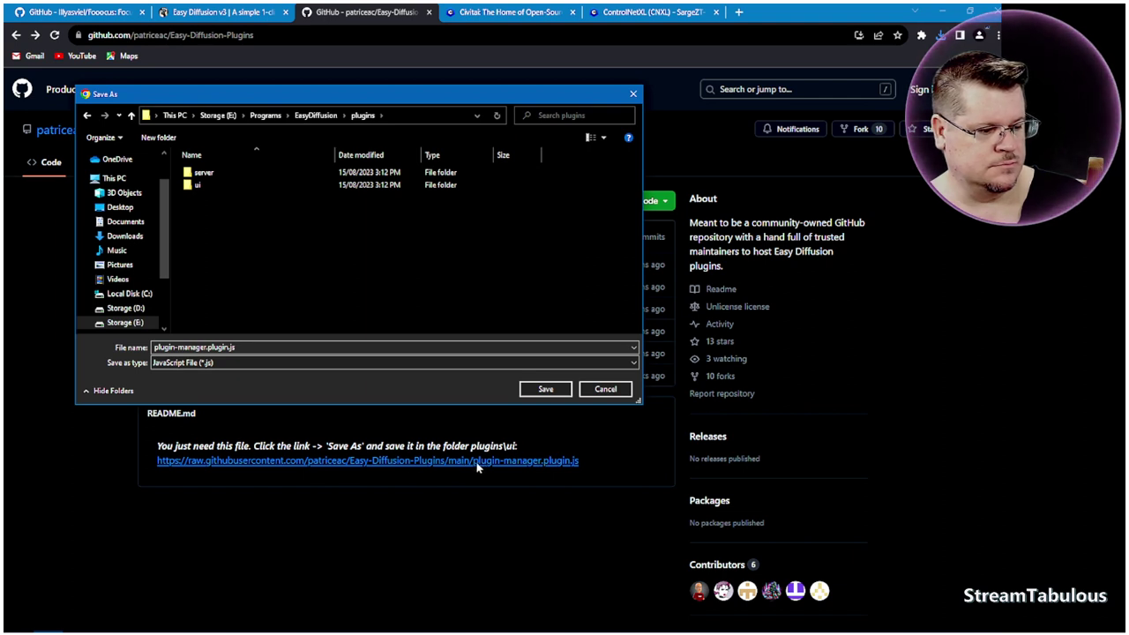
double_click(190, 186)
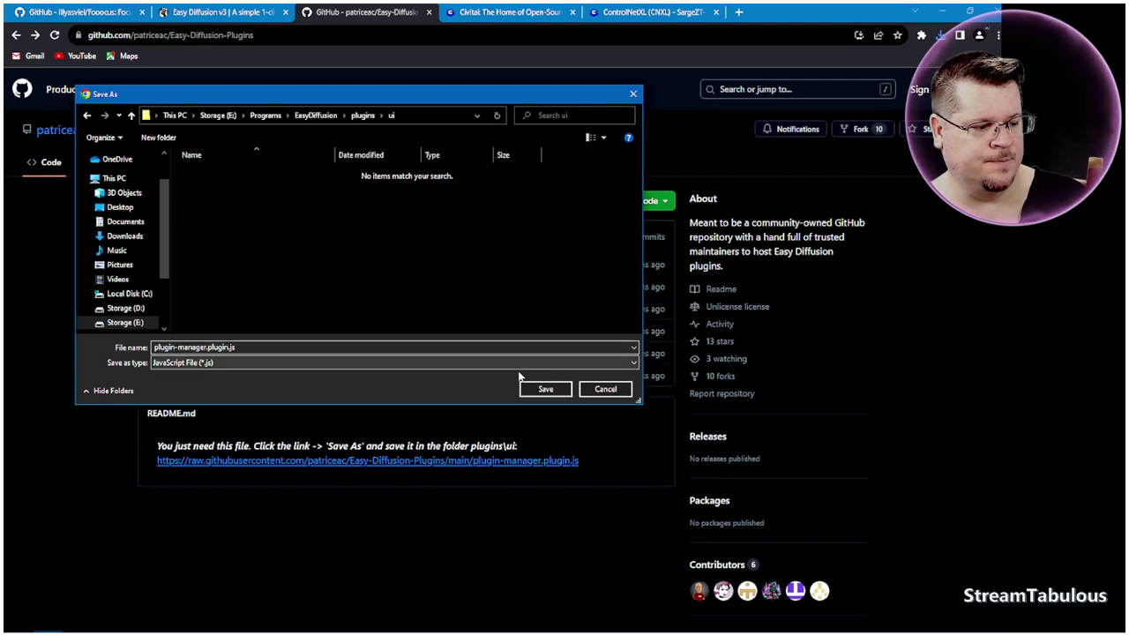
left_click(540, 390)
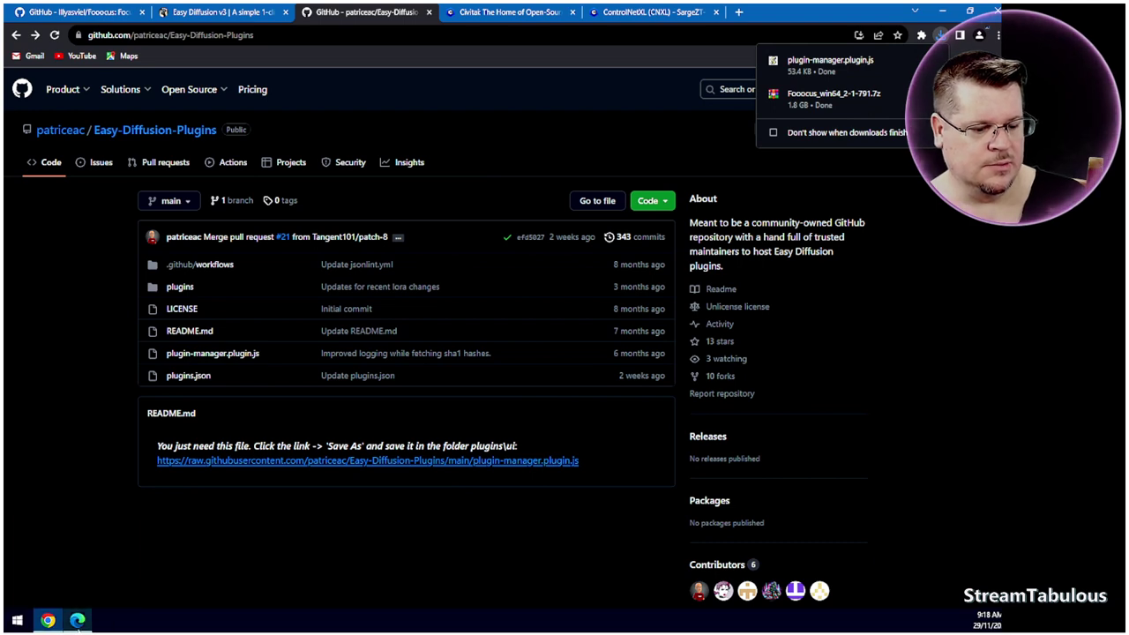
Switch to Easy Diffusion at localhost:9000 in Edge and open its Plugin Manager
left_click(78, 620)
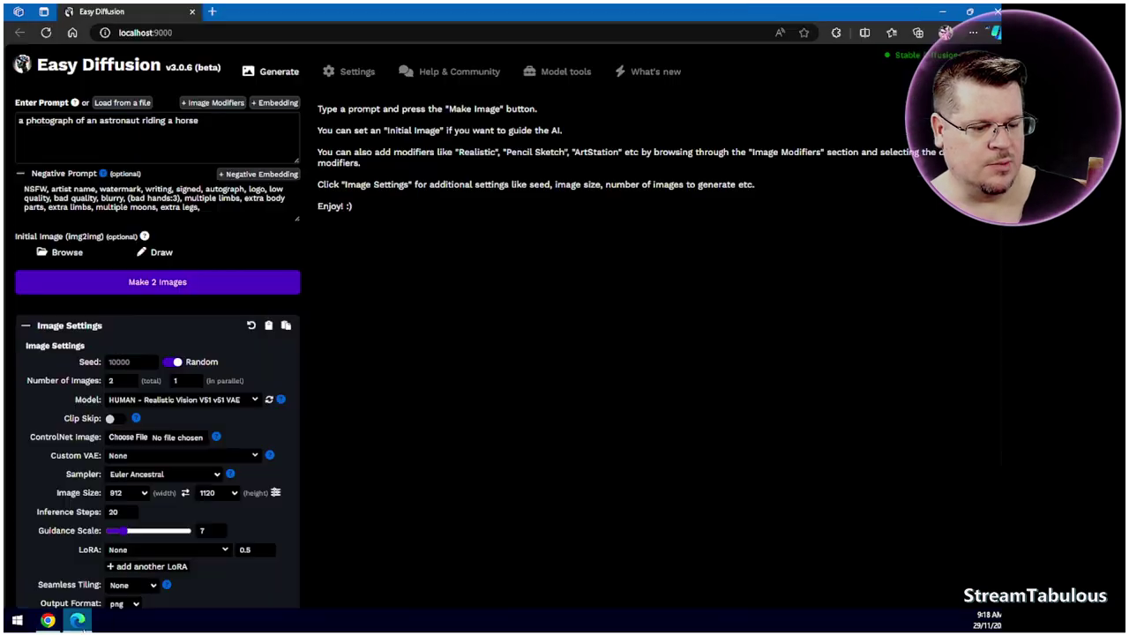
left_click(942, 11)
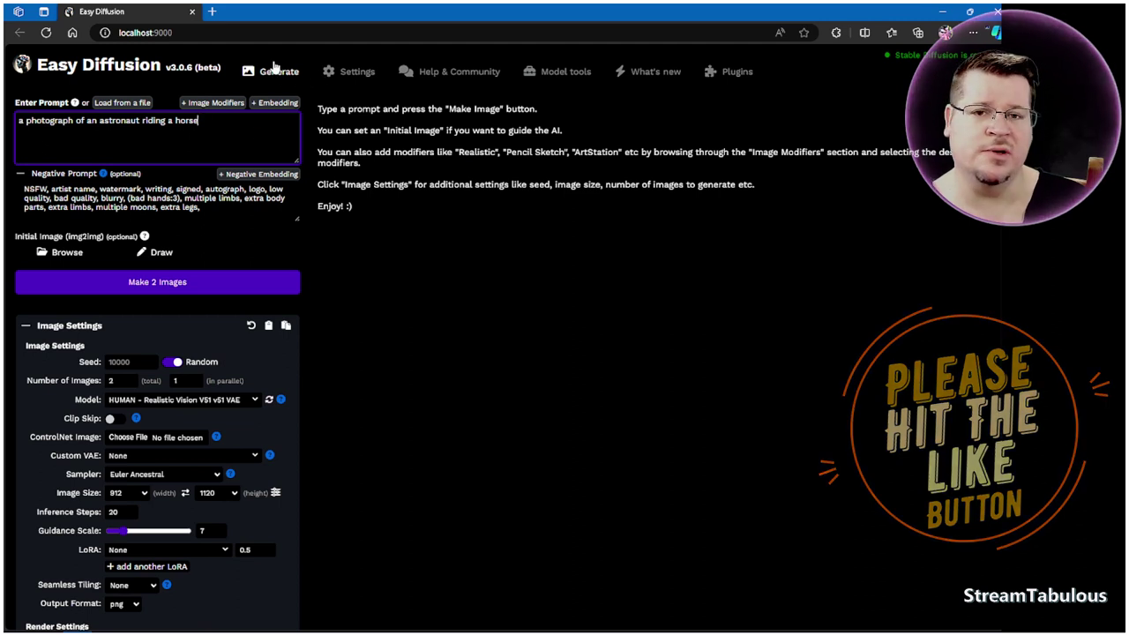
left_click(723, 72)
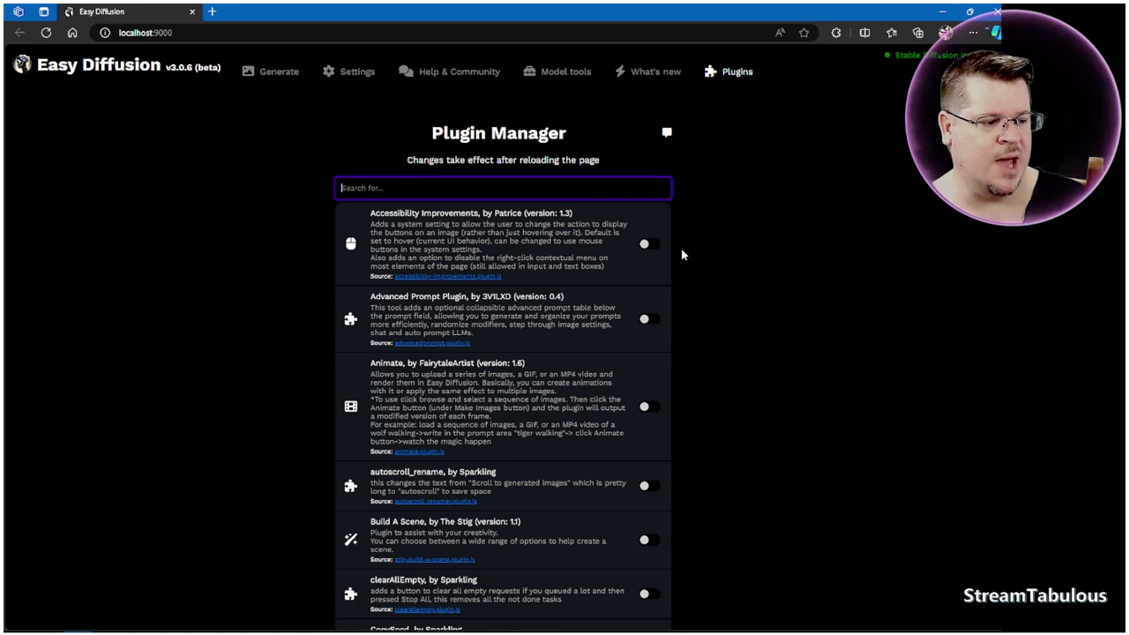
Look through the first part of the Plugin Manager list, from Accessibility Improvements to Image Modifier Improvements, and return to its start
scroll(679, 253, "down", 4)
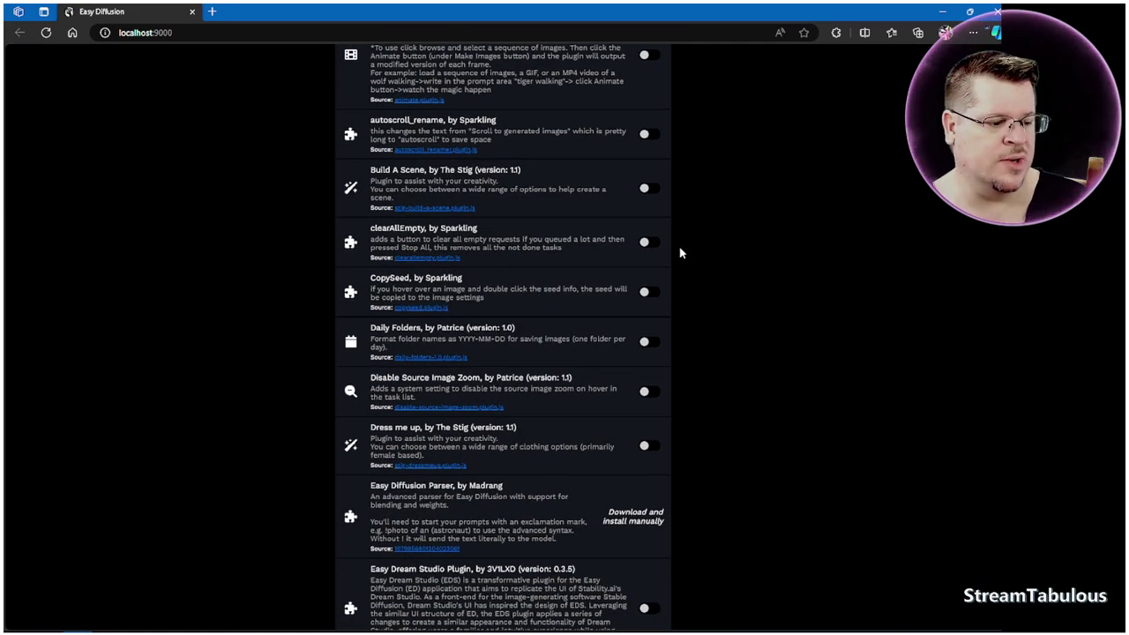
scroll(679, 253, "down", 1)
scroll(679, 253, "down", 1)
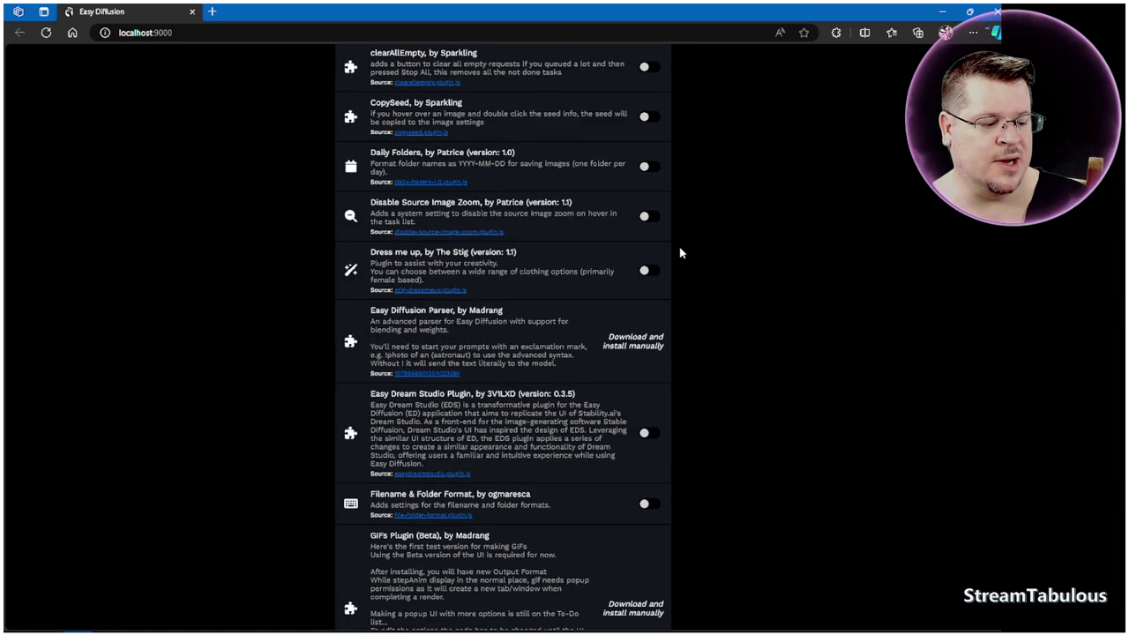
scroll(679, 254, "down", 1)
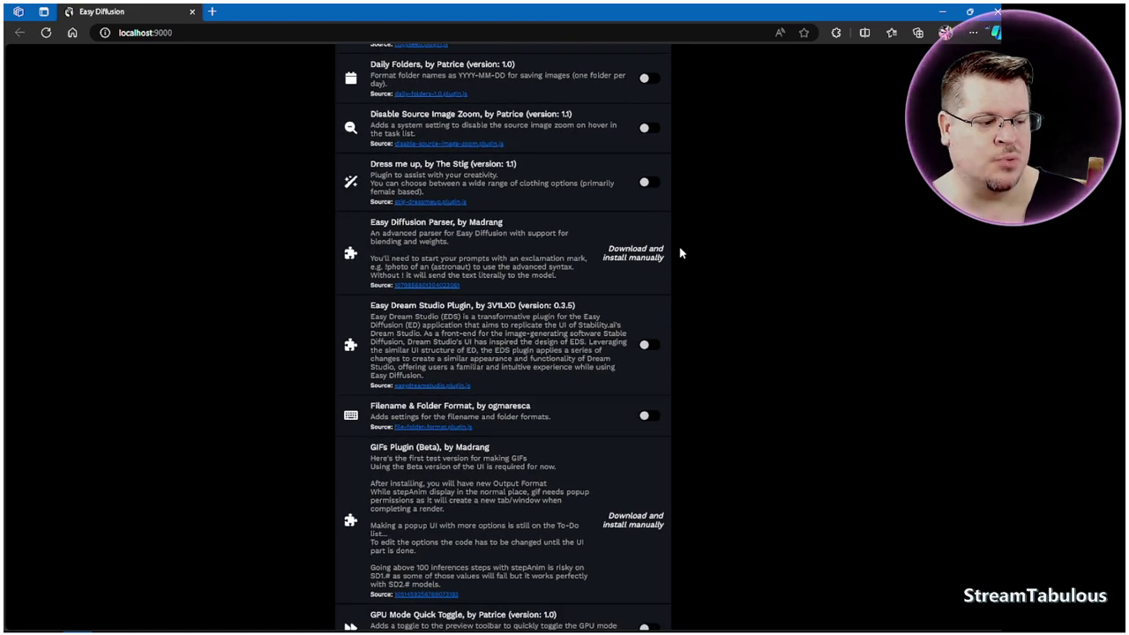
scroll(680, 298, "down", 3)
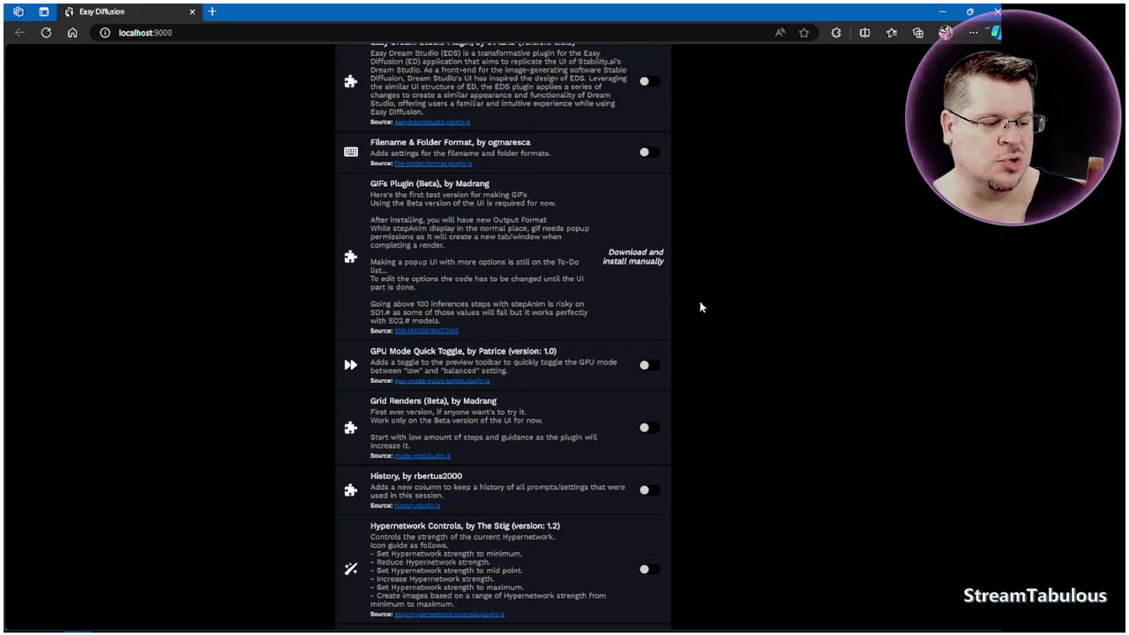
scroll(700, 302, "down", 4)
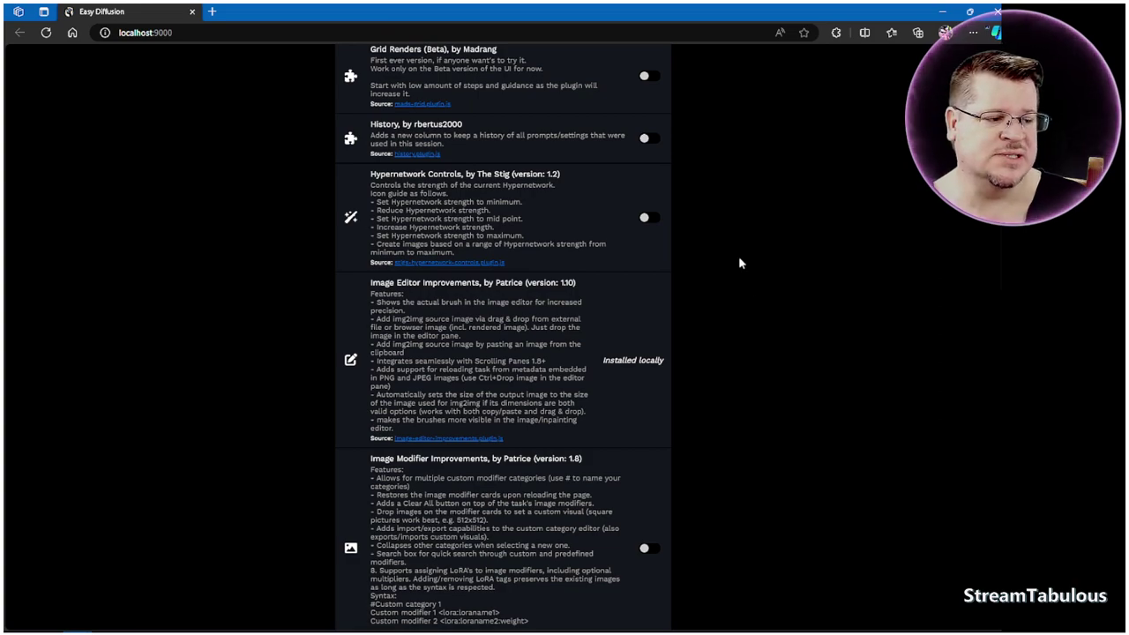
scroll(702, 361, "up", 20)
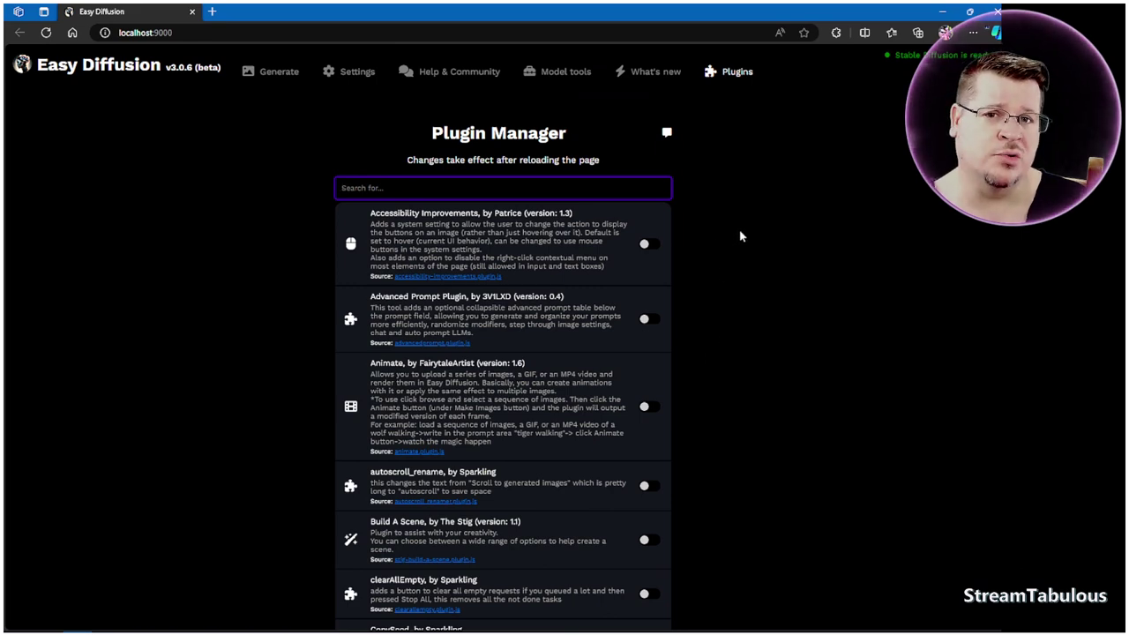
Find the OutpaintIt plugin in the Plugin Manager list and enable it
scroll(696, 334, "down", 5)
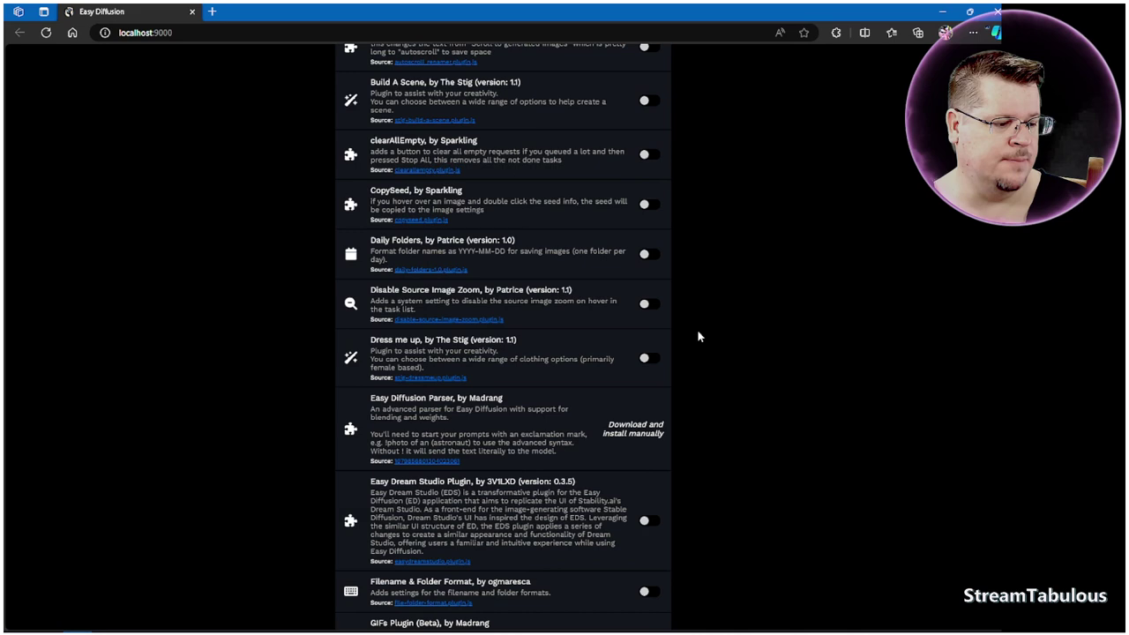
scroll(572, 339, "down", 3)
scroll(569, 341, "down", 3)
scroll(565, 339, "down", 3)
scroll(565, 334, "down", 4)
scroll(567, 335, "down", 4)
scroll(566, 341, "down", 3)
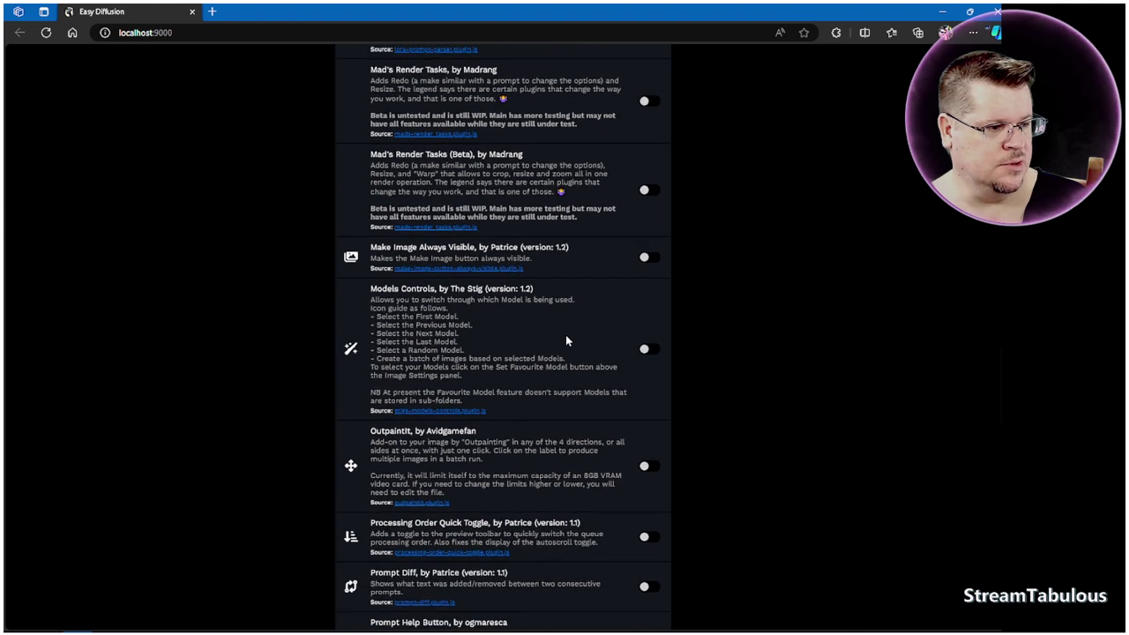
scroll(568, 341, "down", 2)
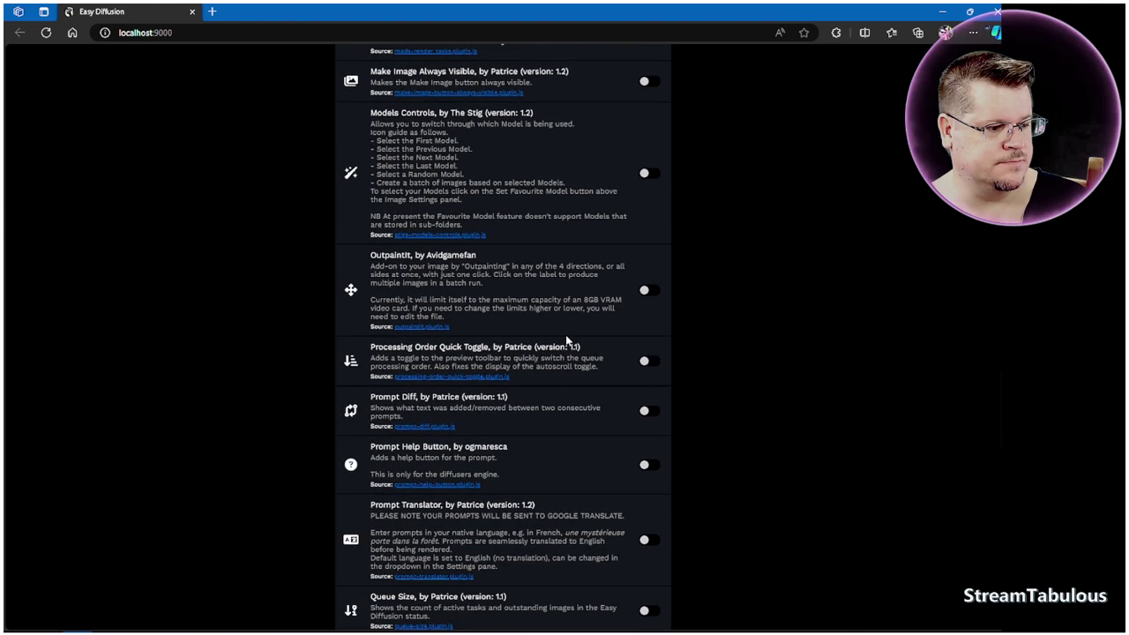
left_click(647, 292)
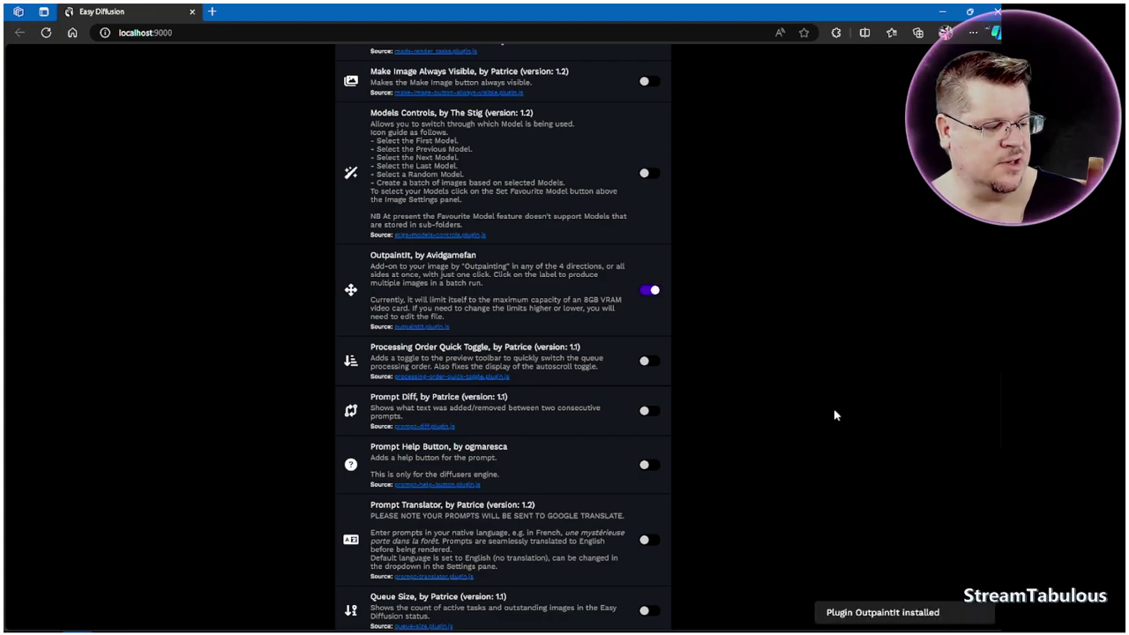
Expand Outpaint It Settings on the Generate page and enable both the model selected above and the new prompt options
scroll(736, 323, "up", 15)
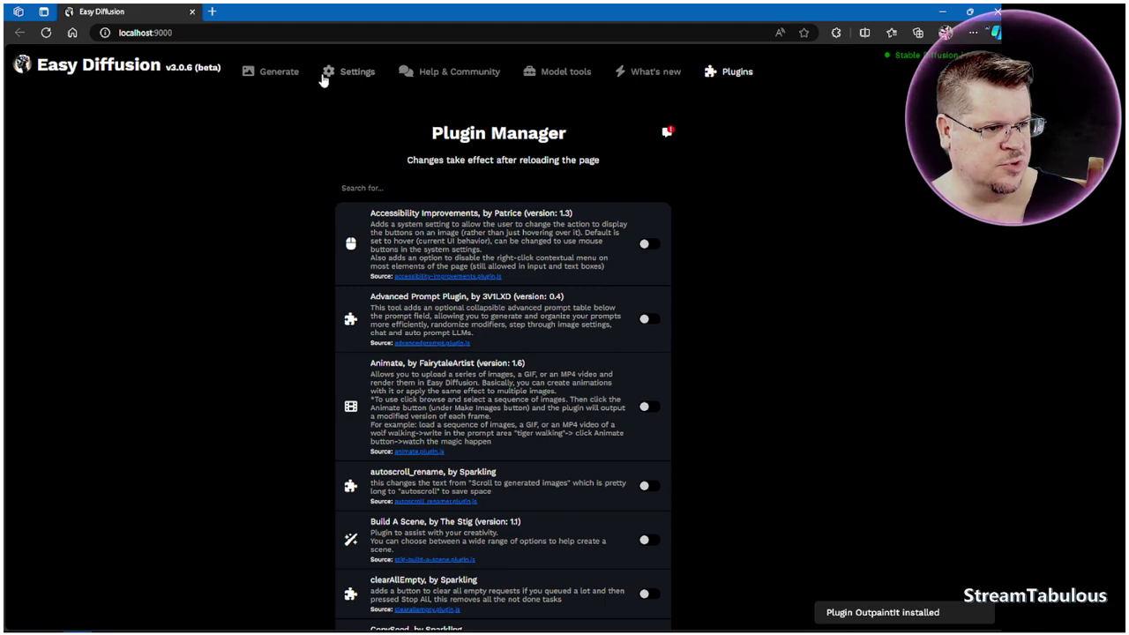
left_click(273, 71)
scroll(348, 345, "down", 4)
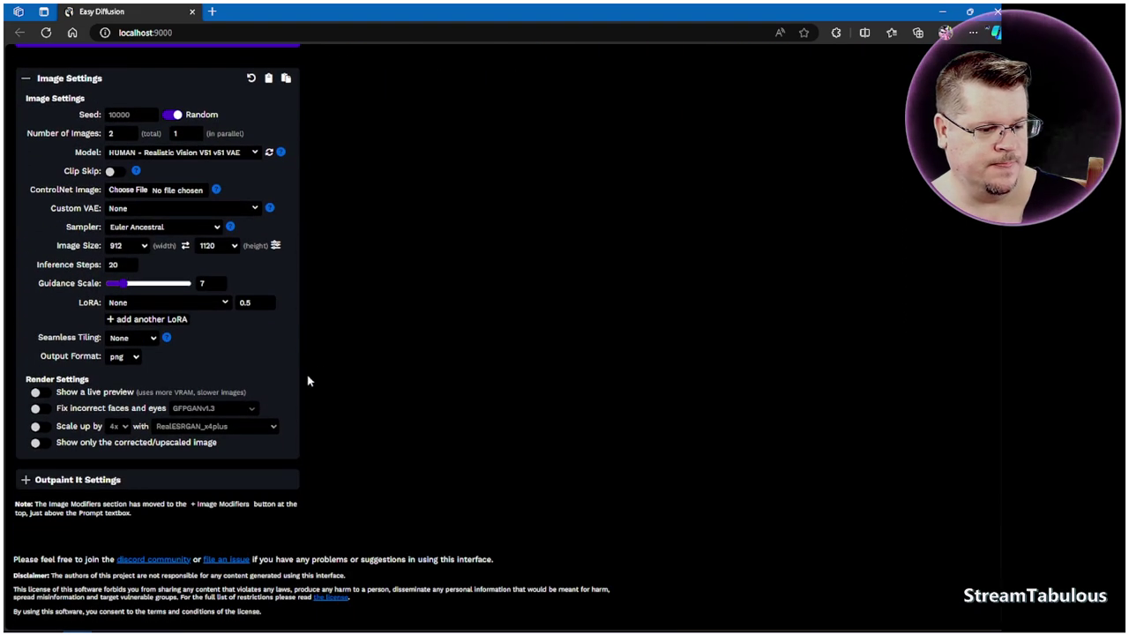
left_click(27, 483)
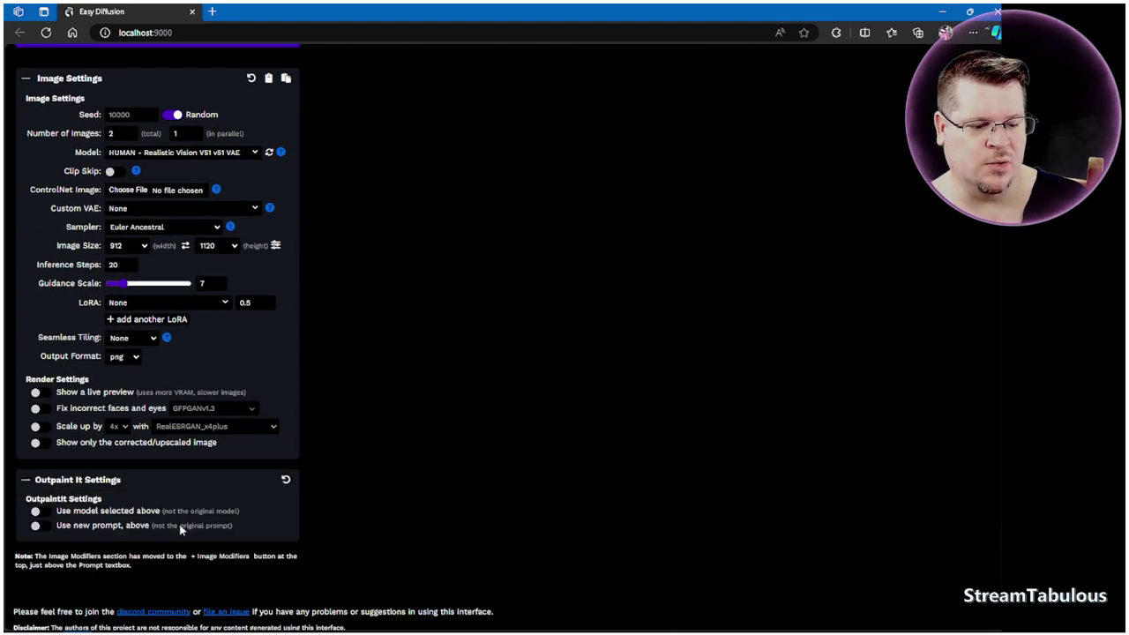
left_click(40, 512)
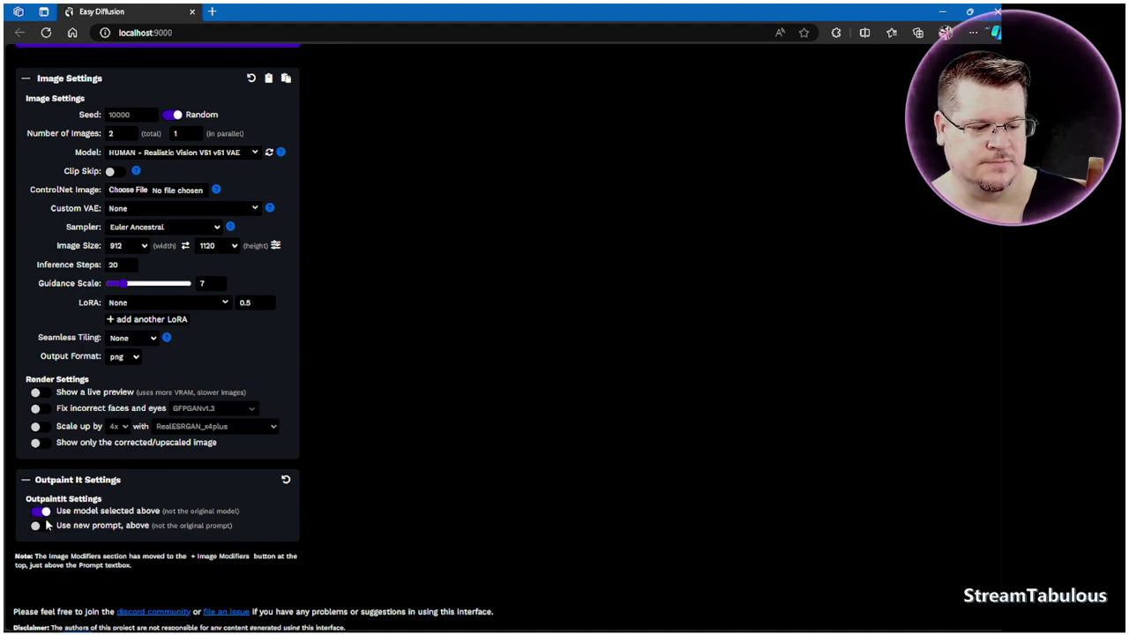
left_click(39, 526)
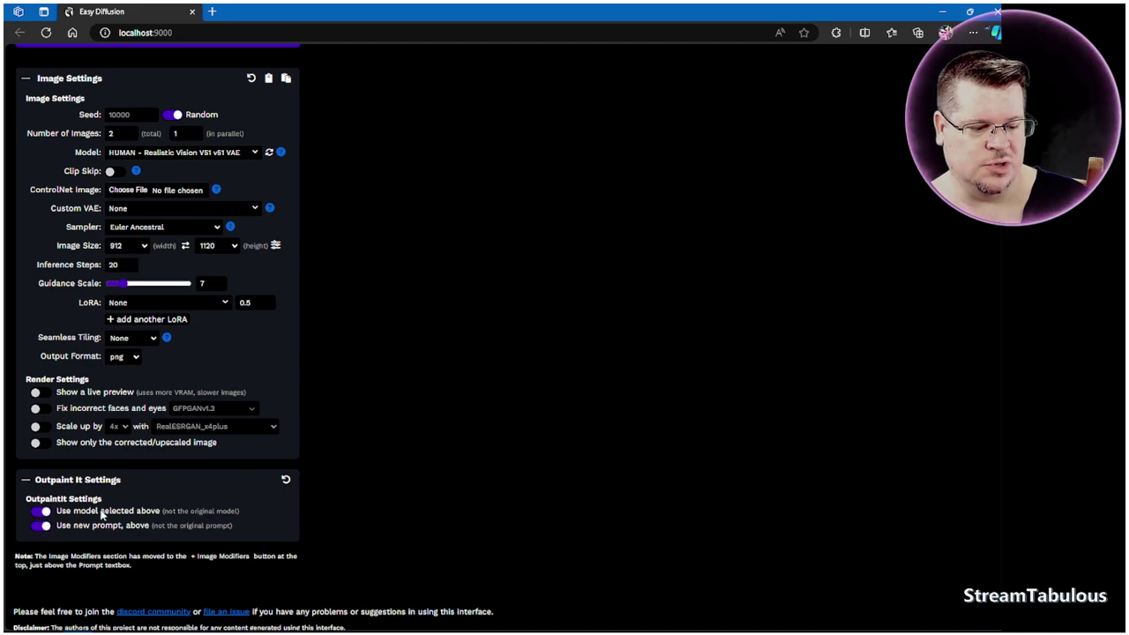
scroll(430, 479, "up", 3)
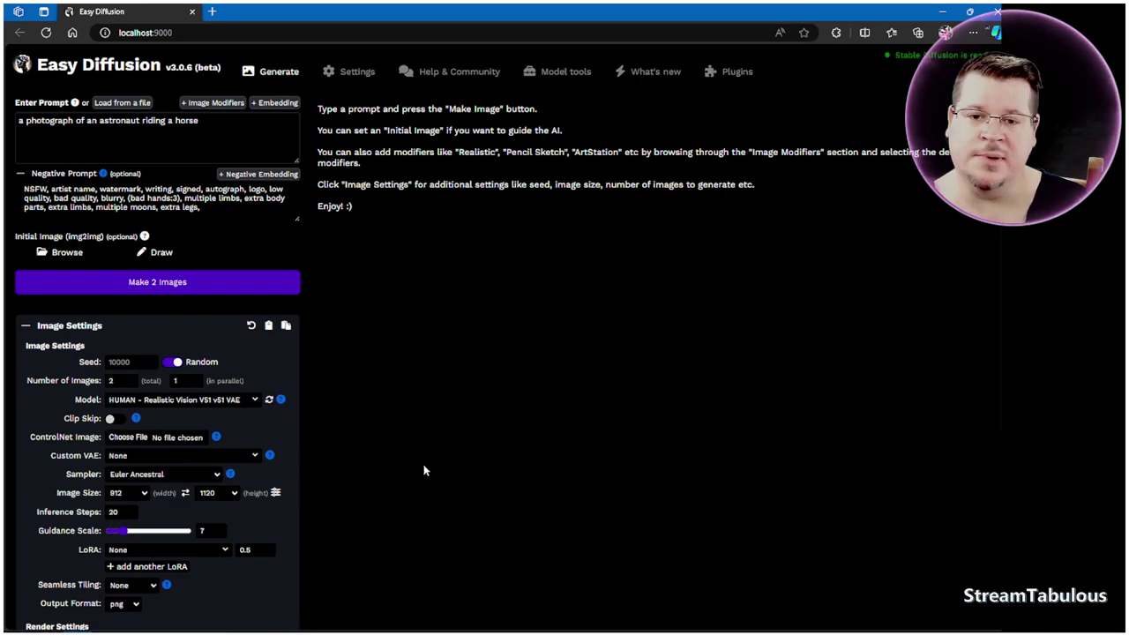
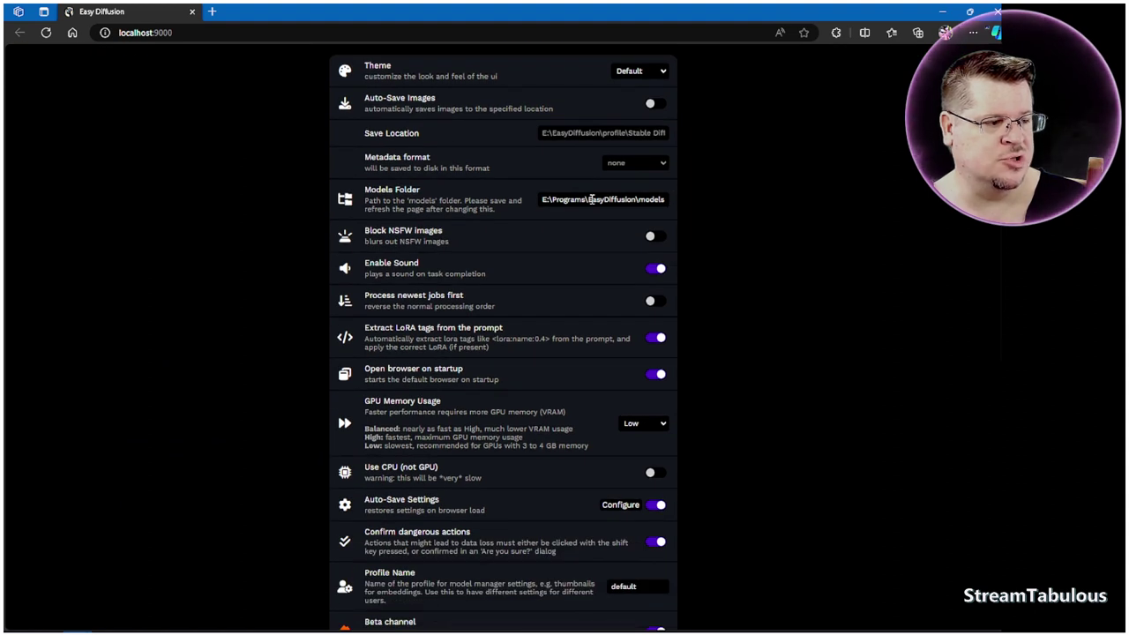
Review the System Settings, especially the GPU Memory Usage levels, the Beta channel and the v3 engine options
scroll(547, 194, "down", 1)
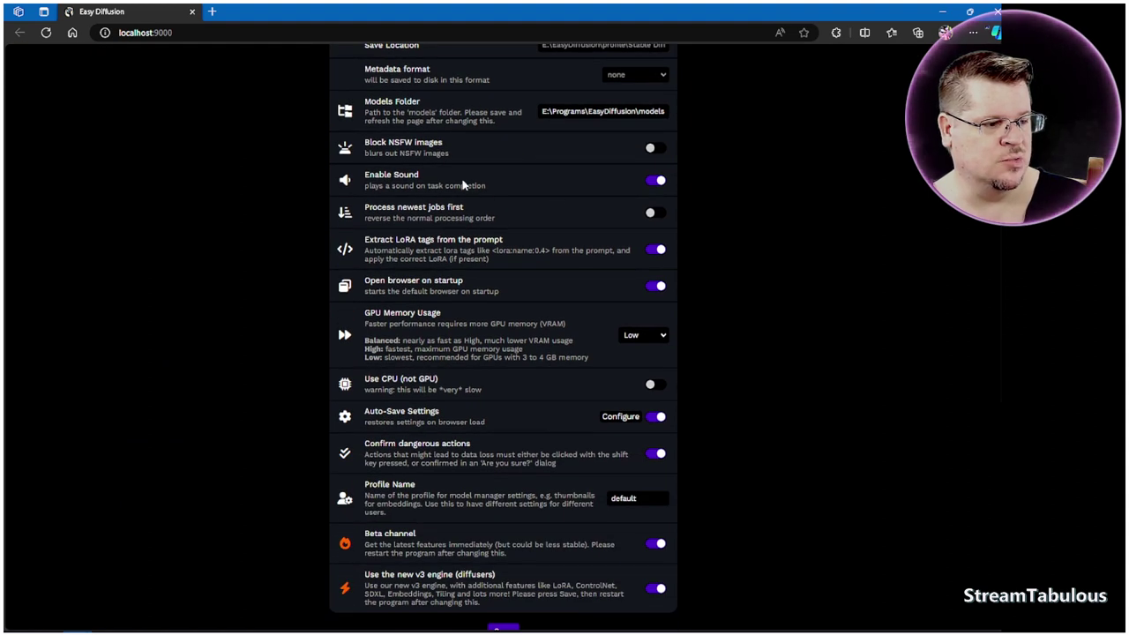
scroll(467, 187, "down", 1)
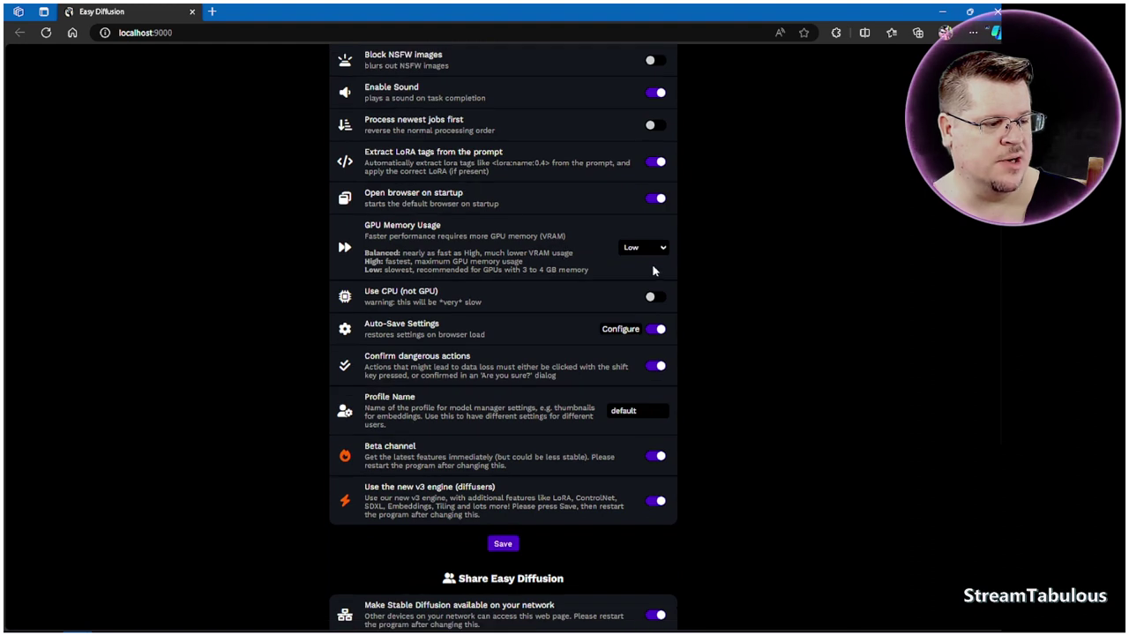
left_click_drag(361, 228, 447, 226)
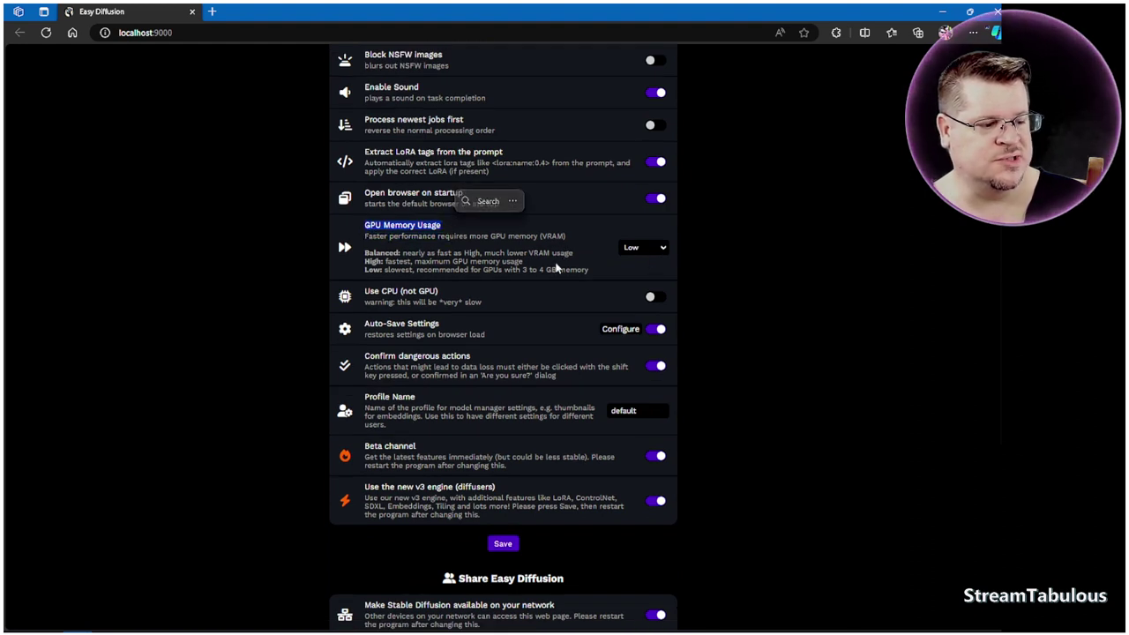
left_click_drag(369, 253, 461, 258)
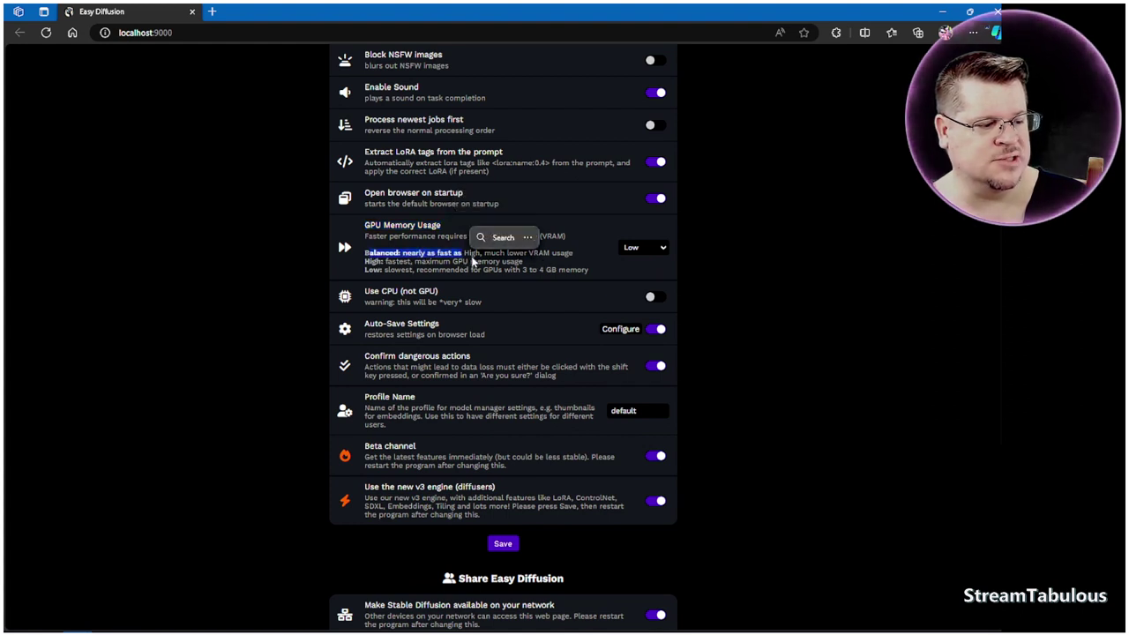
left_click(522, 262)
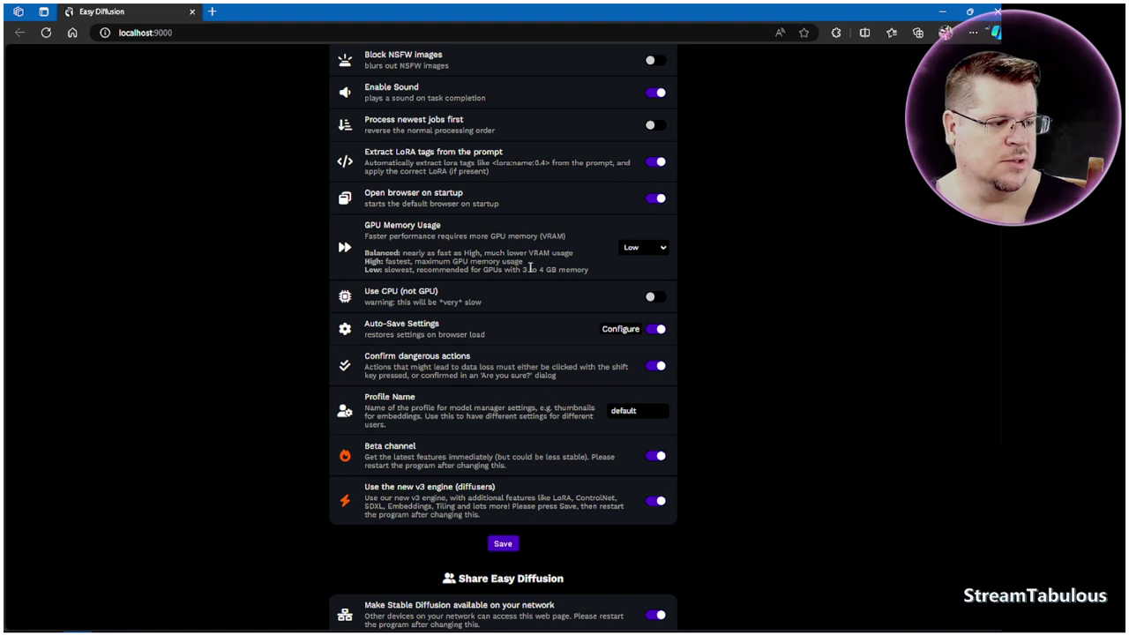
scroll(649, 258, "down", 2)
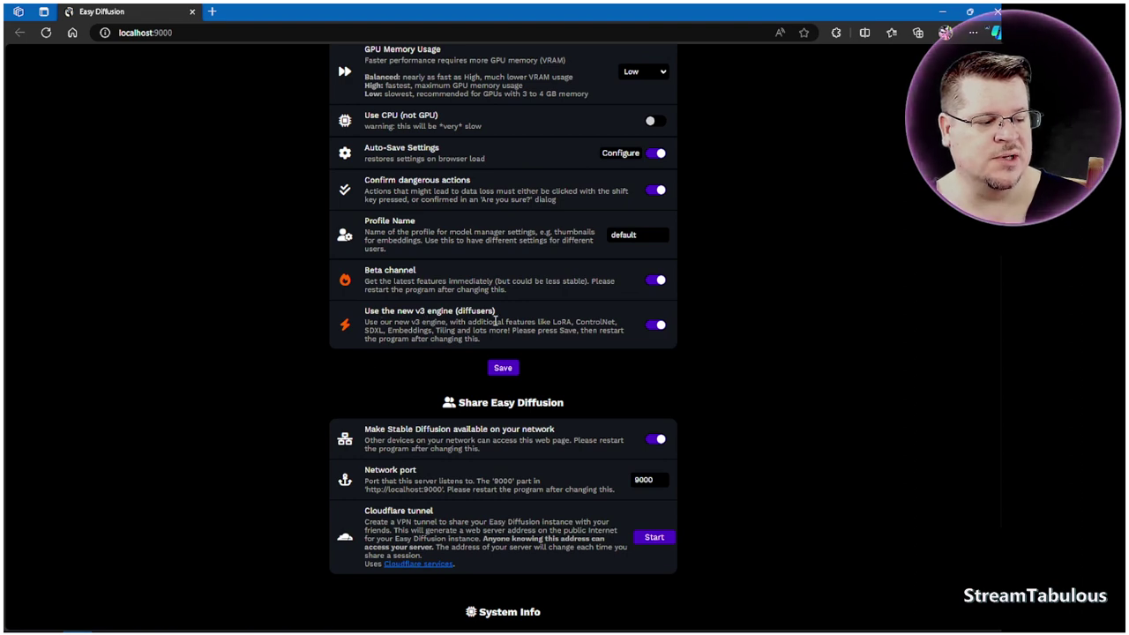
scroll(781, 344, "up", 6)
scroll(778, 345, "down", 5)
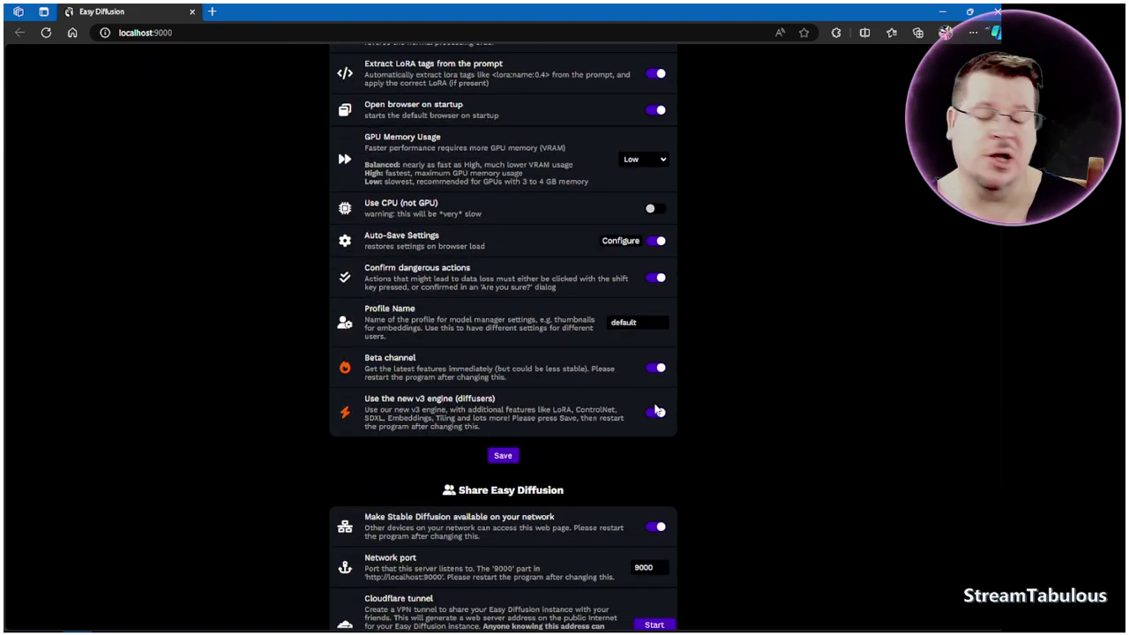
scroll(666, 379, "up", 4)
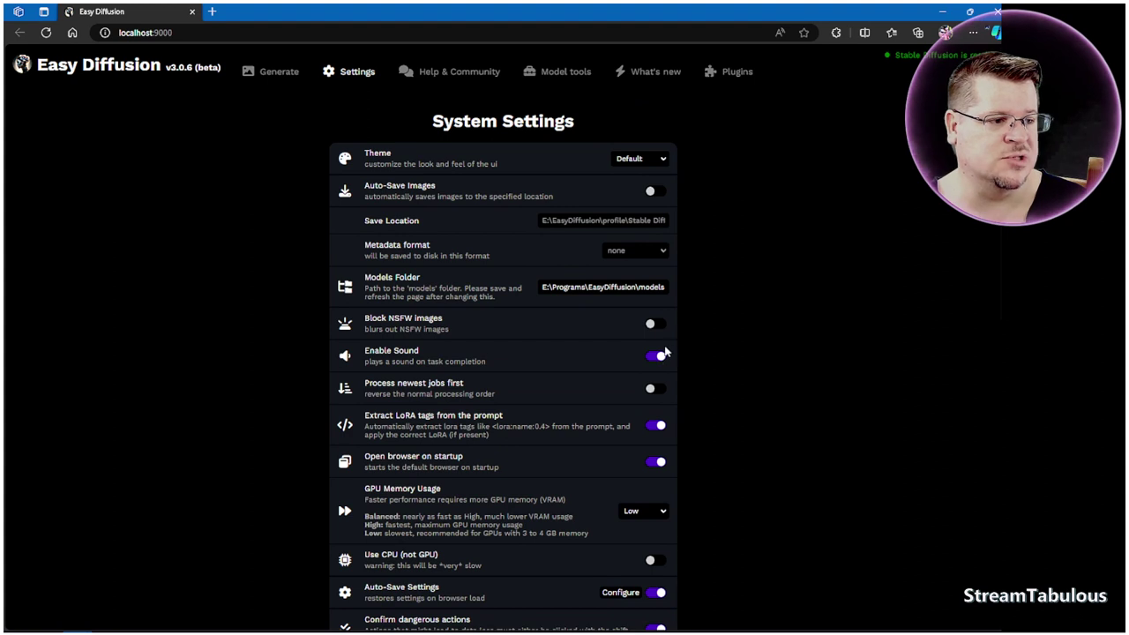
Return to Generate and replace the prompt with the prepared android Superman punk head-shot text, using the SDXL - realisticStockPhoto_v10 model
left_click(282, 75)
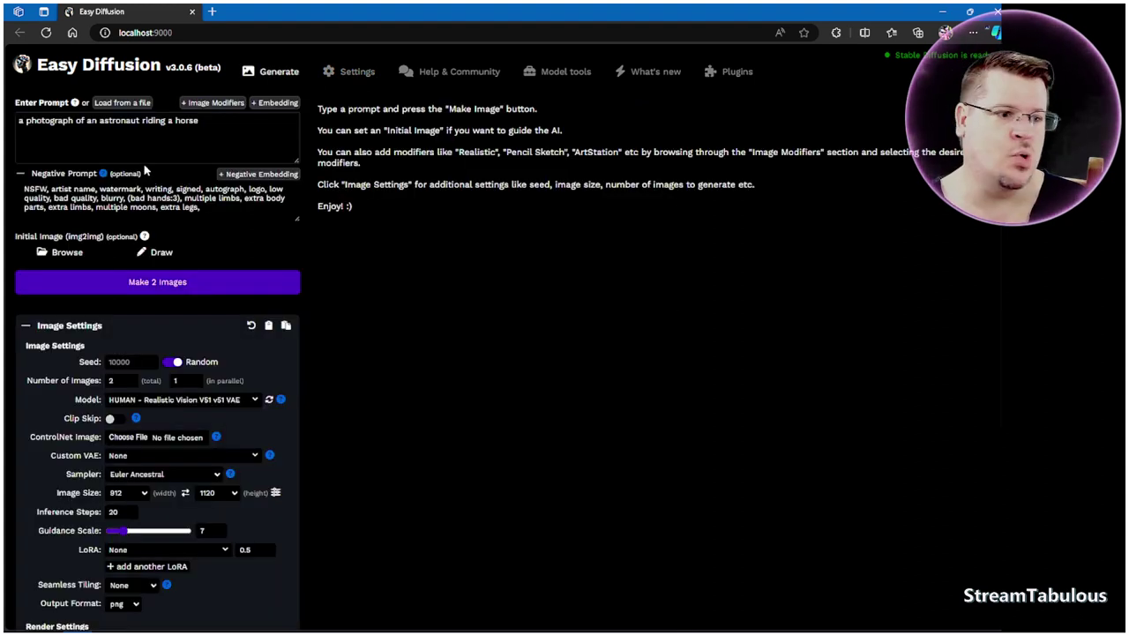
key("ctrl+v")
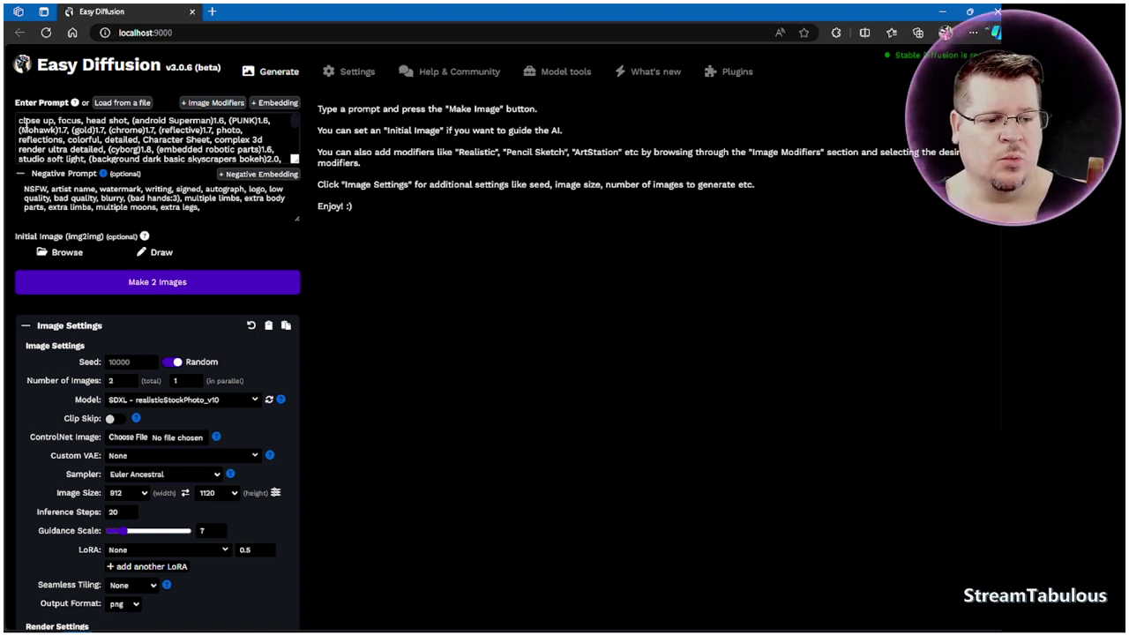
Examine the prompt's opening "close up, focus, head shot" terms, the negative prompt and the weighted "(android Superman)1.6" term
left_click_drag(18, 121, 131, 121)
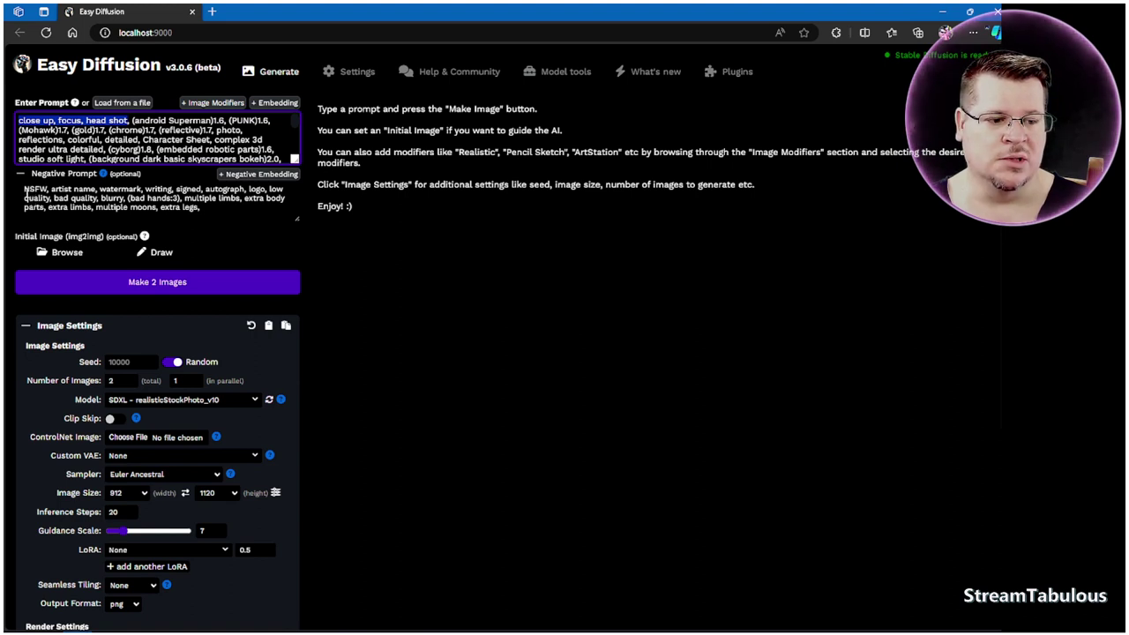
left_click(25, 190)
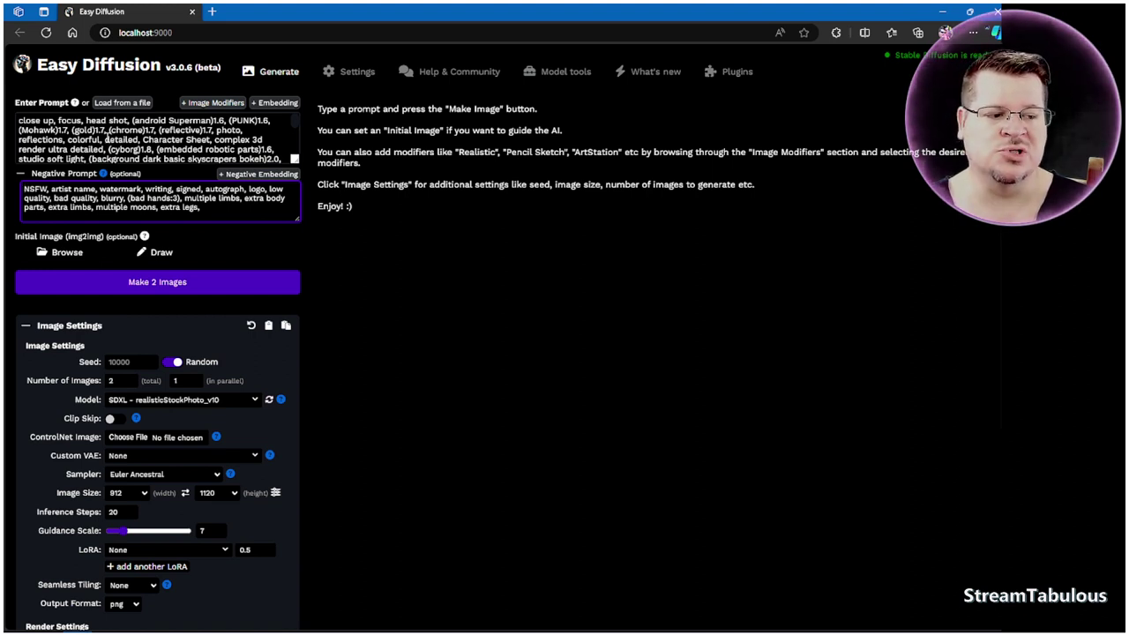
left_click(132, 120)
left_click_drag(133, 120, 223, 121)
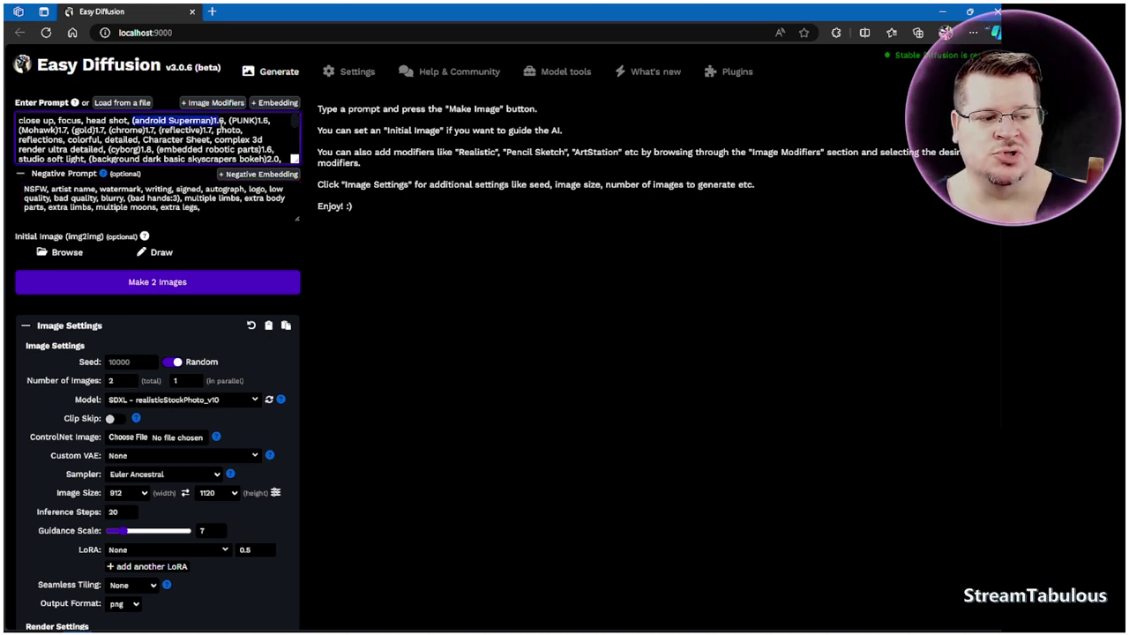
left_click(228, 130)
left_click_drag(132, 120, 224, 121)
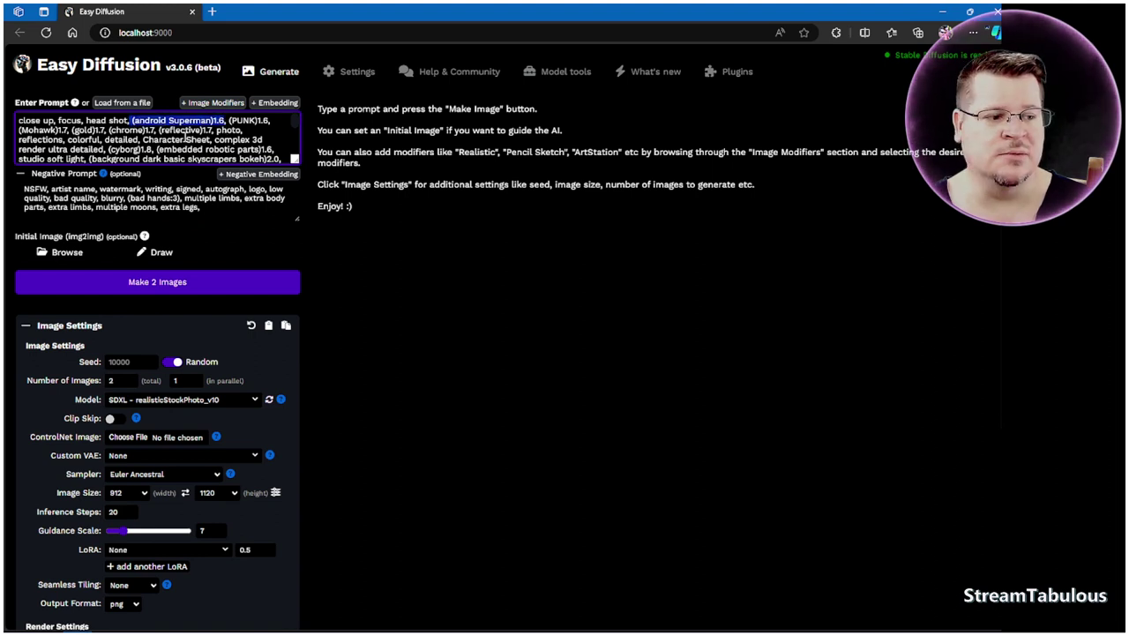
left_click(216, 139)
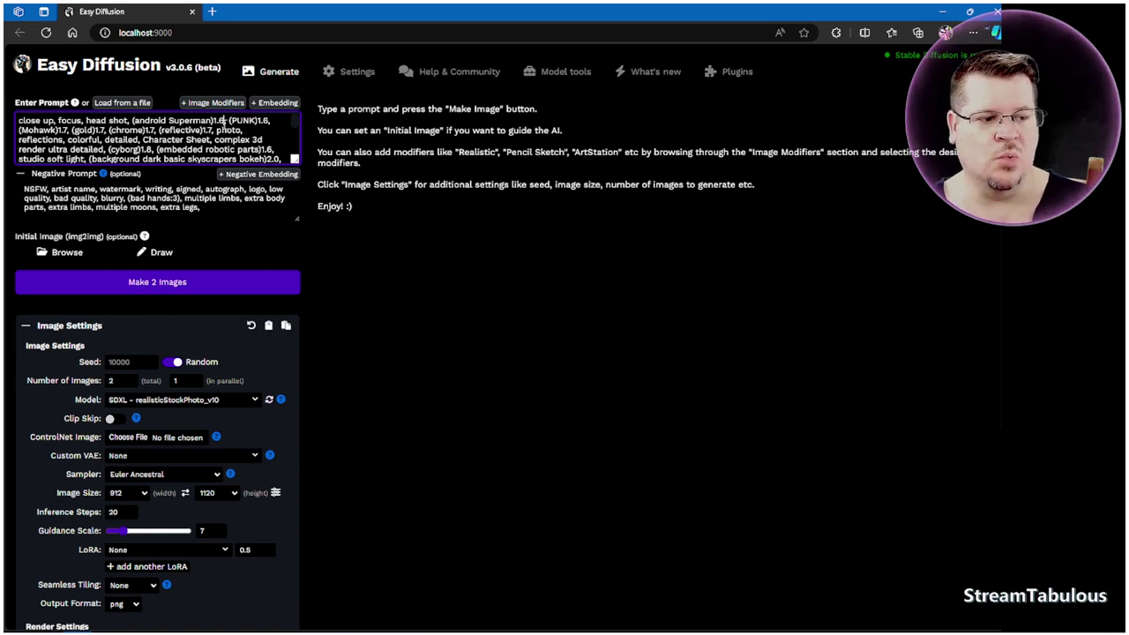
Add a comma after "(android Superman)1.6" in the prompt and set the Mohawk weight to 1.9
type(",")
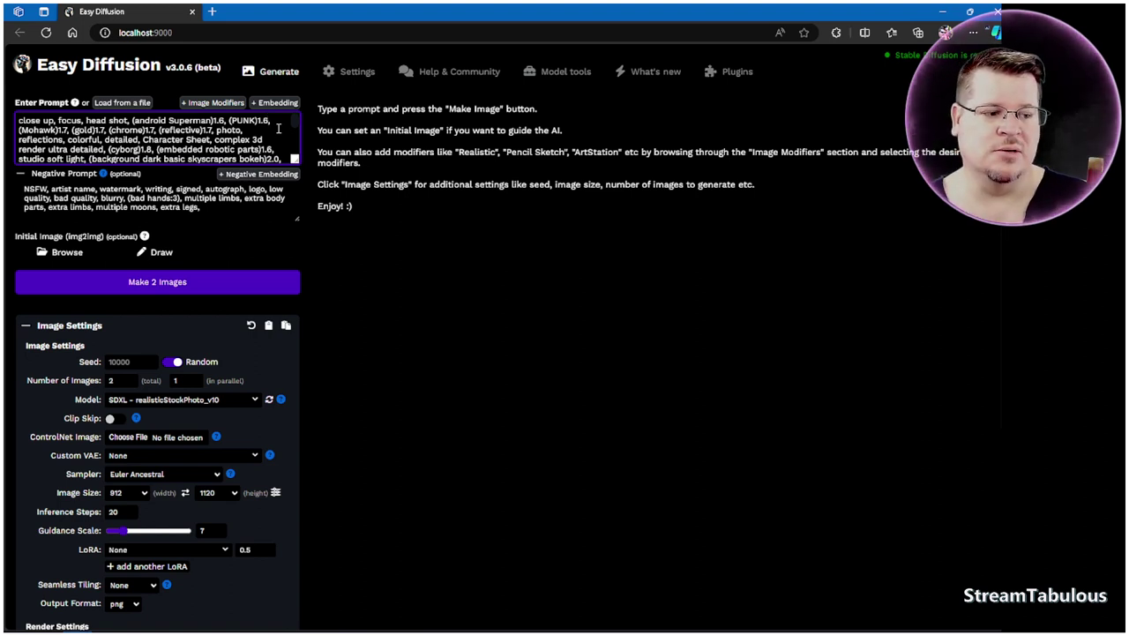
left_click(67, 130)
key("BackSpace")
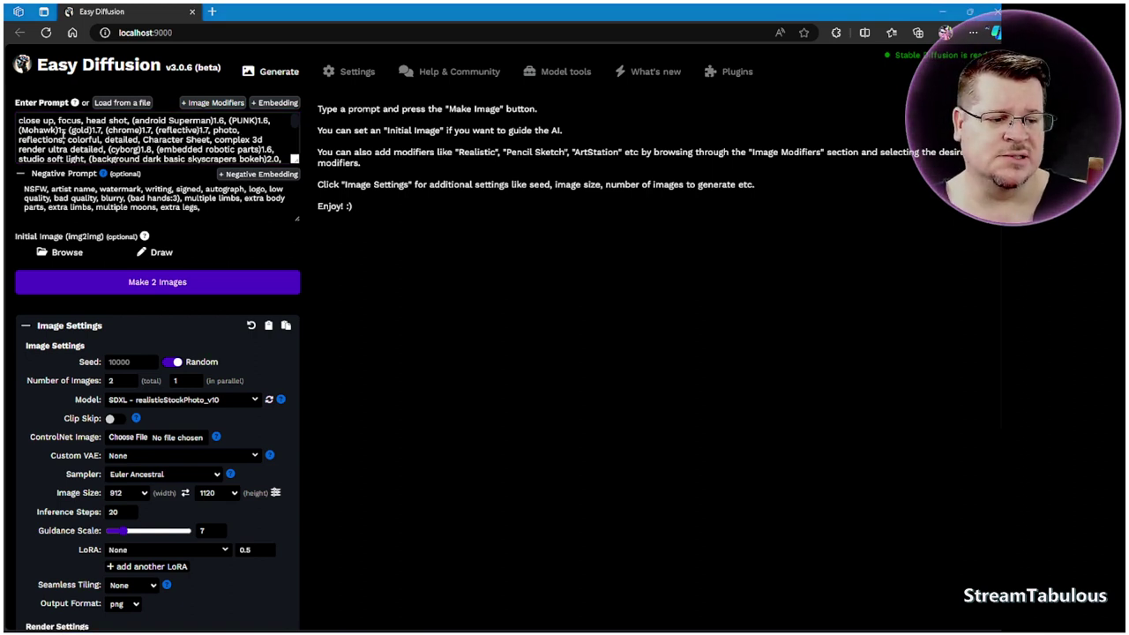
left_click(67, 133)
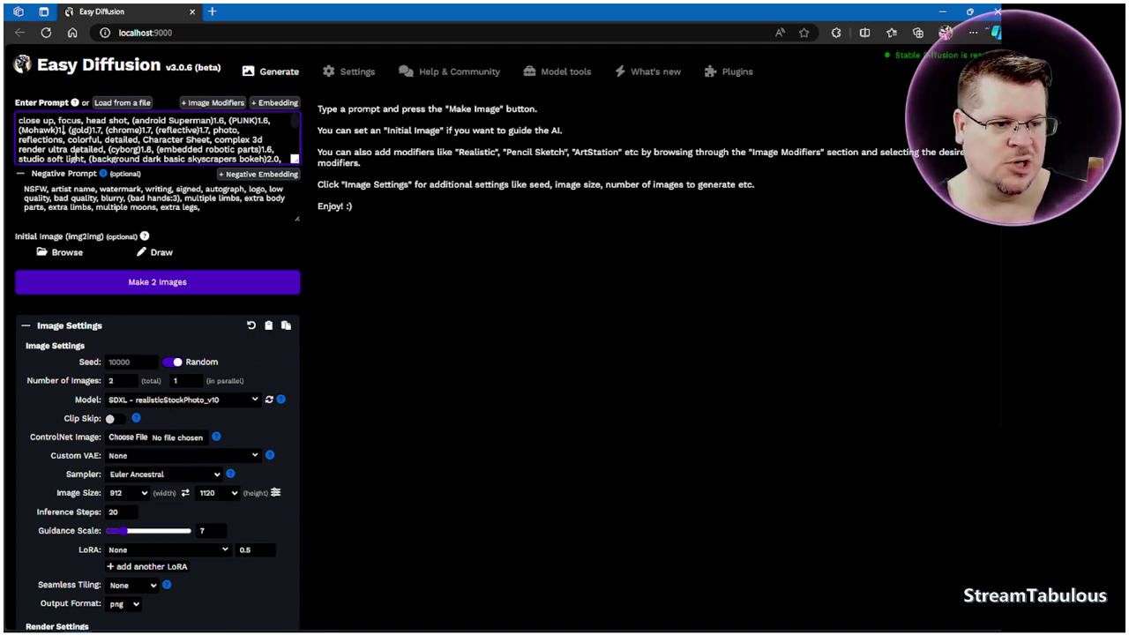
type("9")
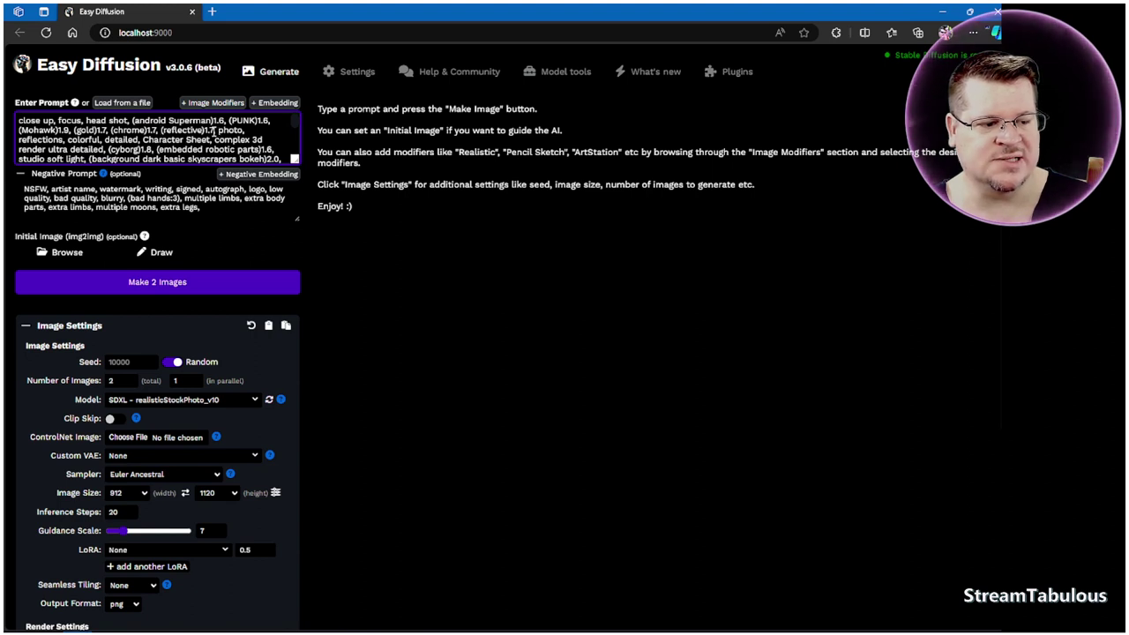
Set the prompt weights to 1.8 for "reflective" and 1.9 for both "cyborg" and "embedded robotic parts"
key("BackSpace")
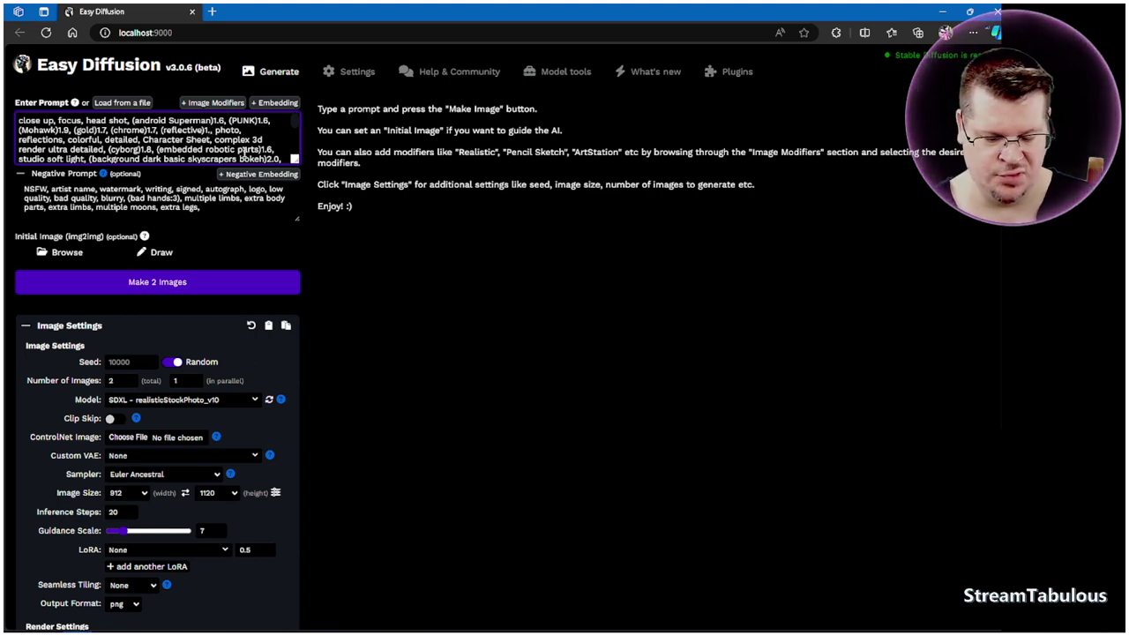
type("8")
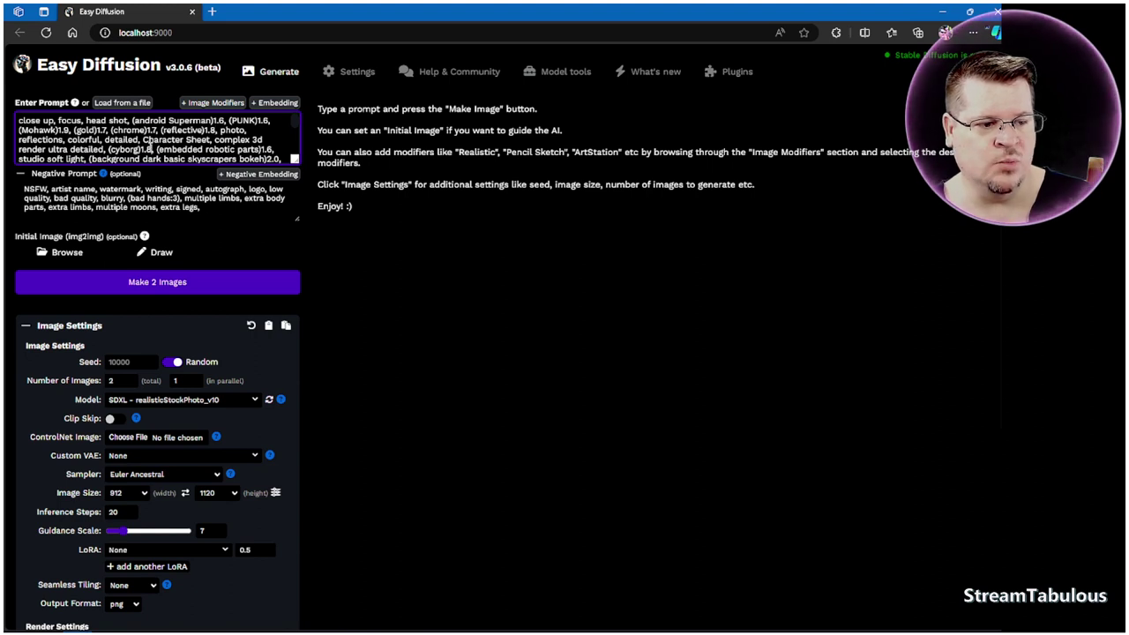
key("BackSpace")
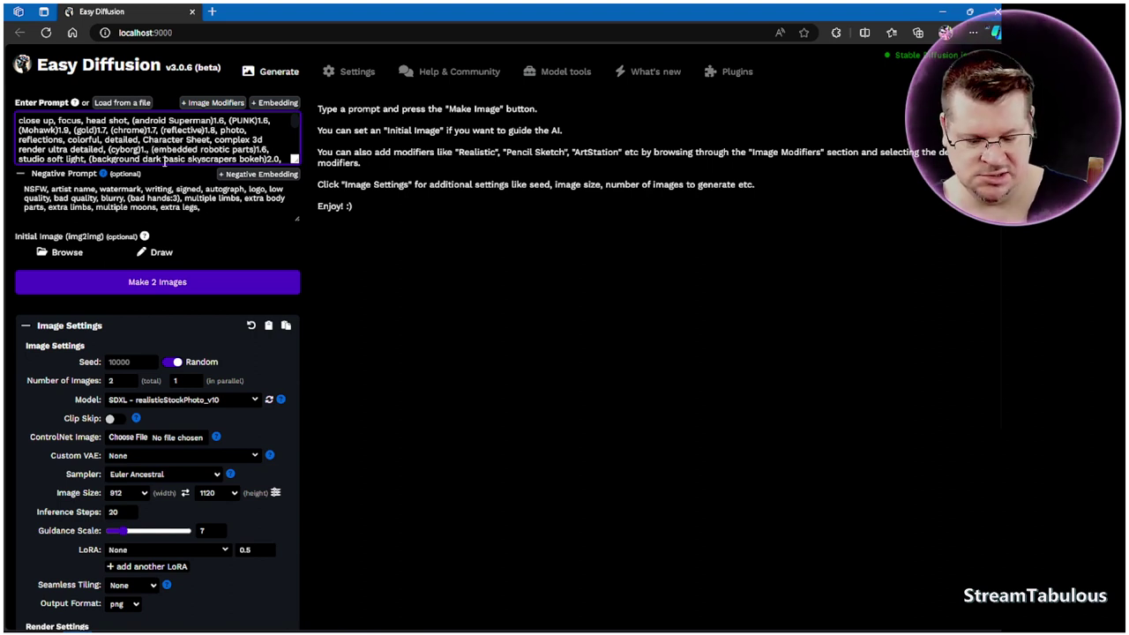
type("9")
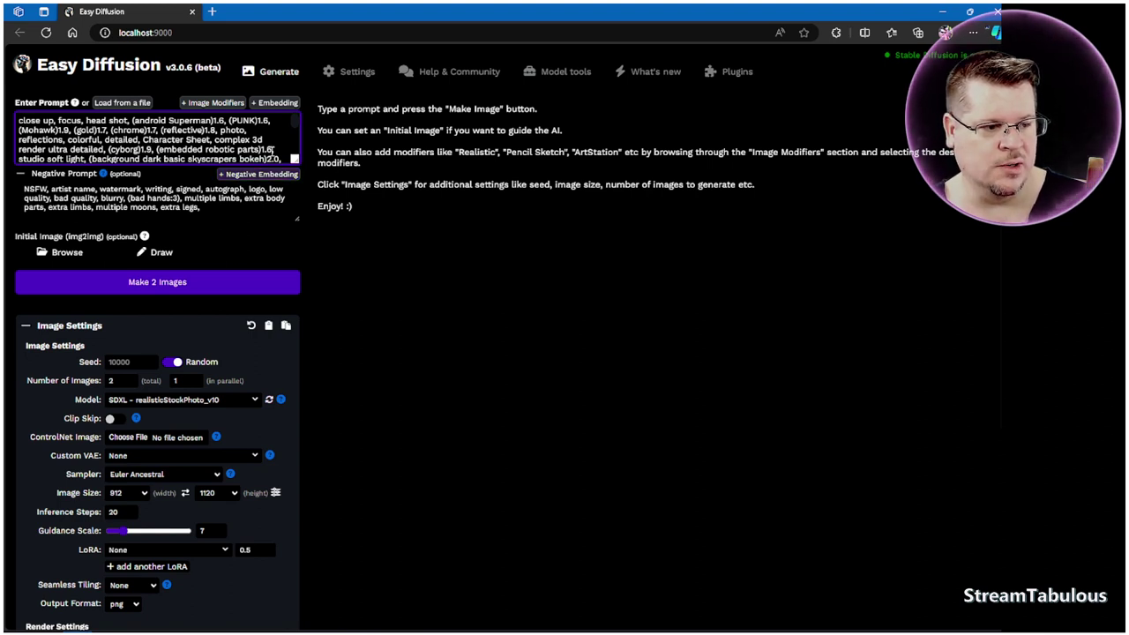
key("BackSpace")
type("9")
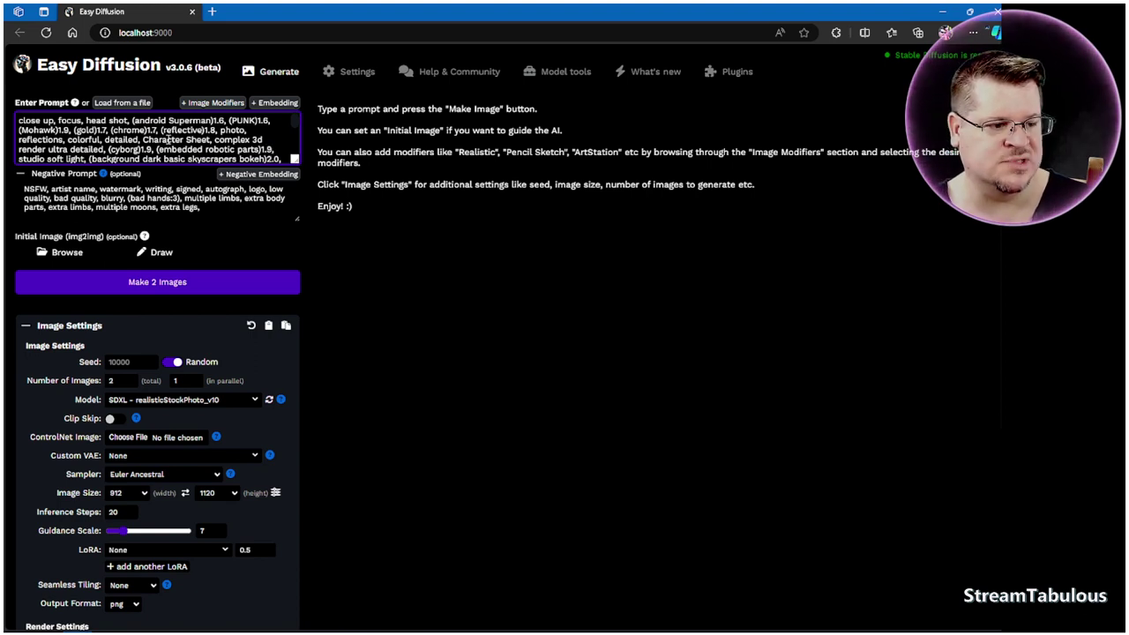
Set the weight of the "(glowing lights)" term in the prompt to 1
scroll(167, 140, "down", 2)
scroll(161, 151, "down", 2)
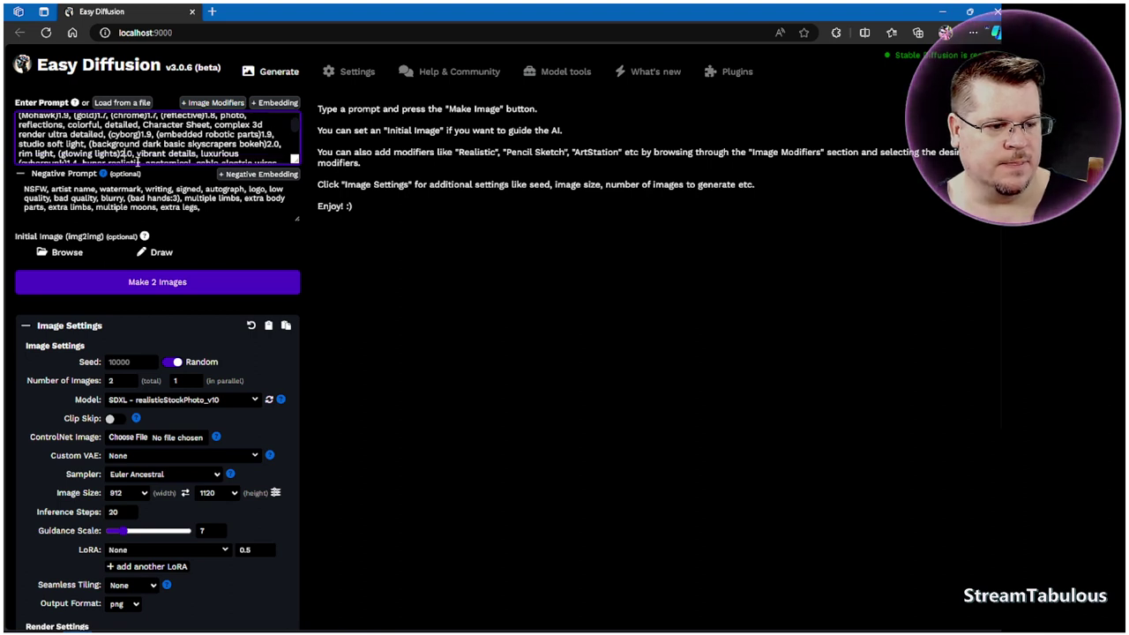
key("BackSpace")
key("BackSpace")
key("BackSpace")
type("1")
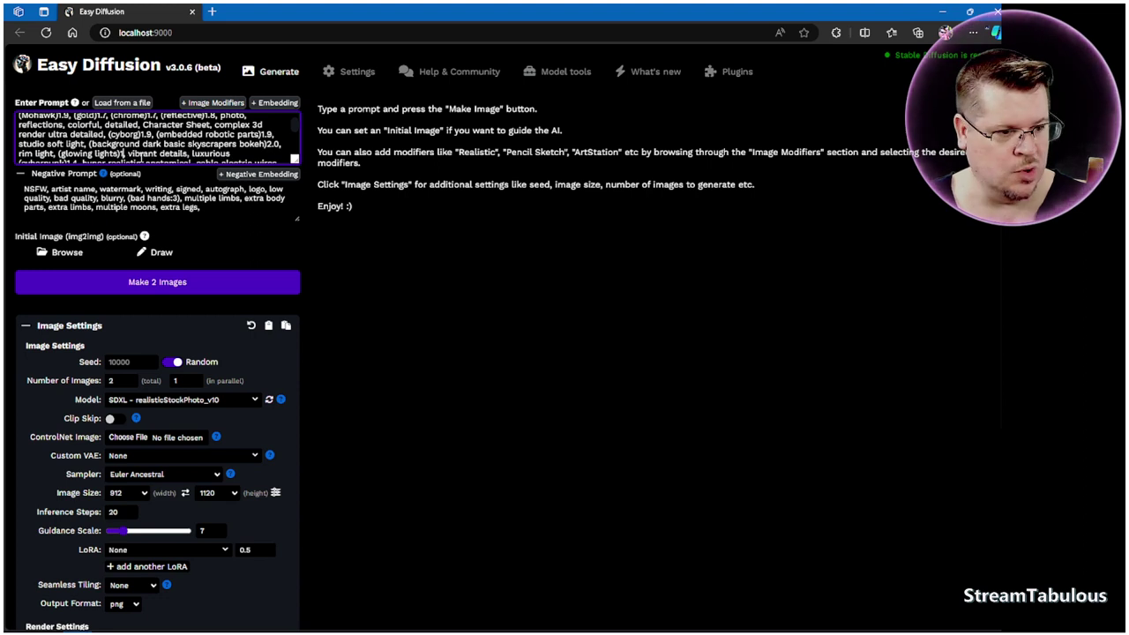
scroll(142, 144, "down", 3)
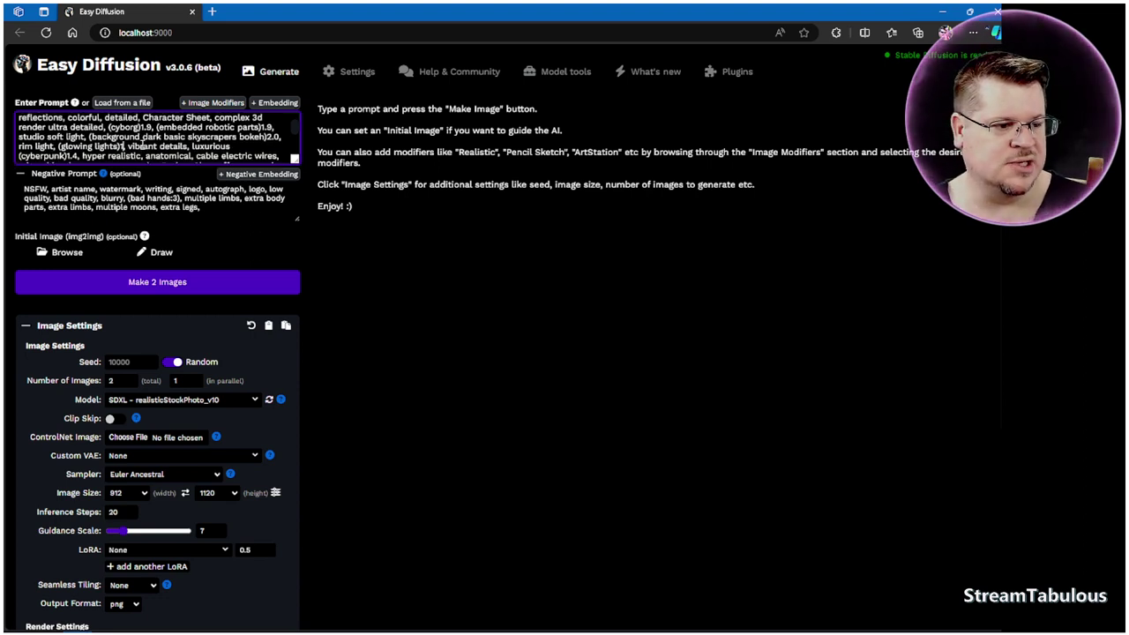
scroll(141, 146, "up", 4)
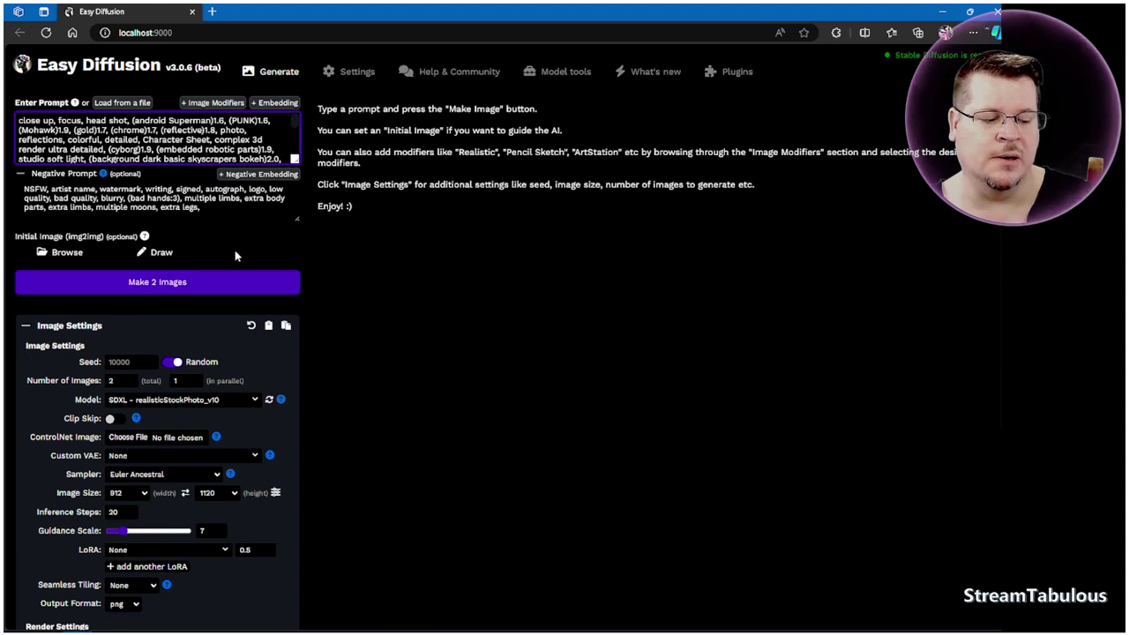
key("BackSpace")
key("BackSpace")
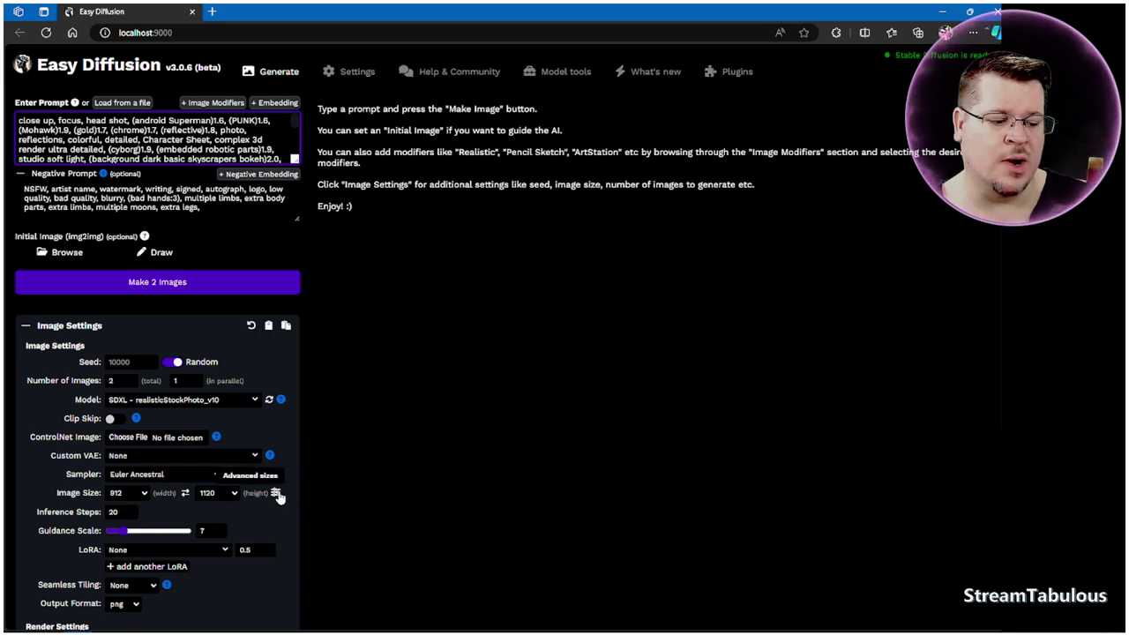
Scale the image size down proportionally to 792 × 968 using the advanced size options
left_click(144, 494)
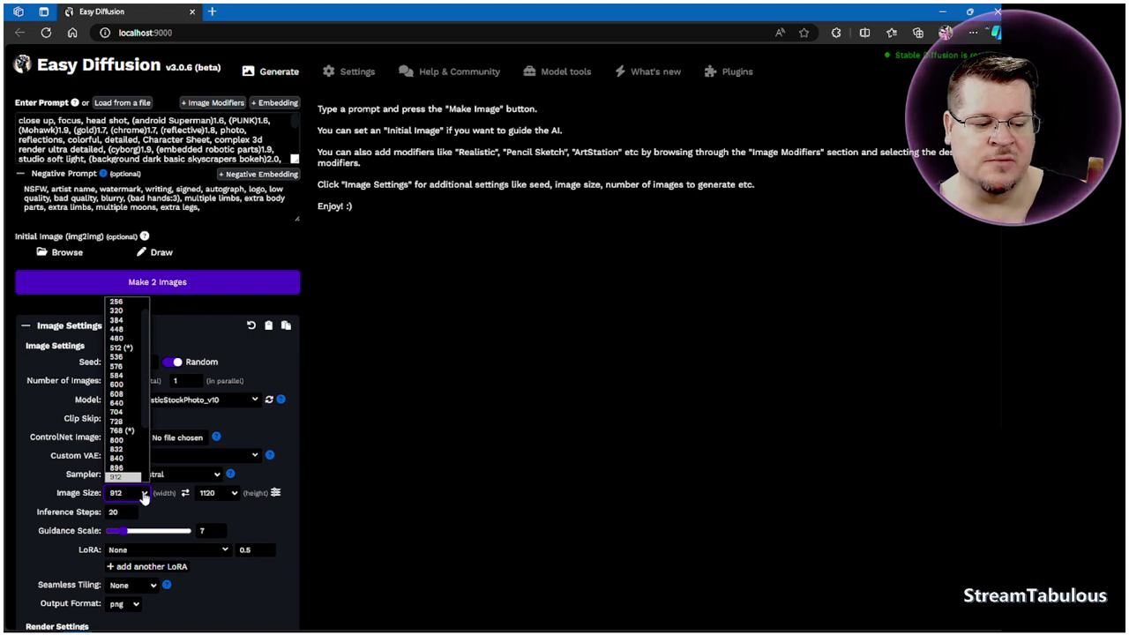
left_click(331, 517)
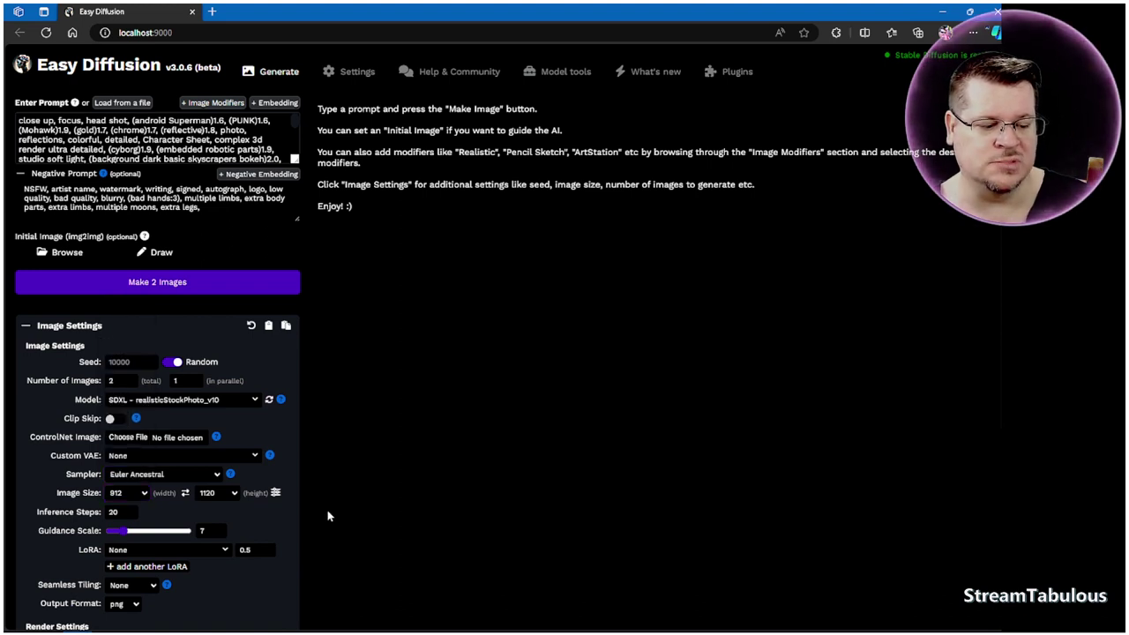
left_click(275, 492)
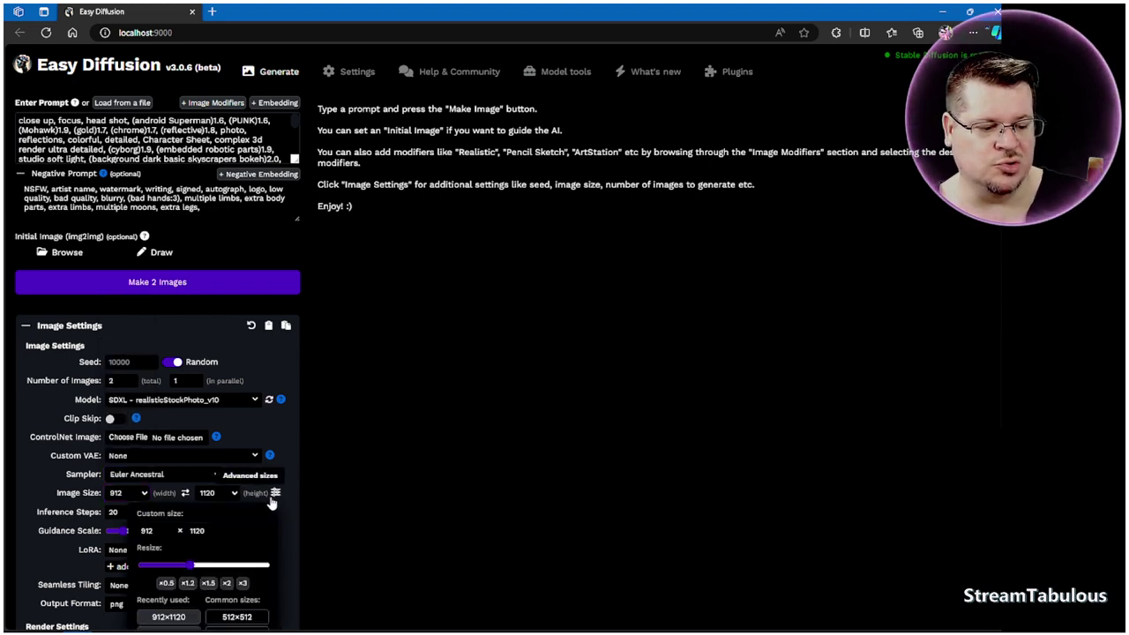
left_click_drag(190, 569, 185, 569)
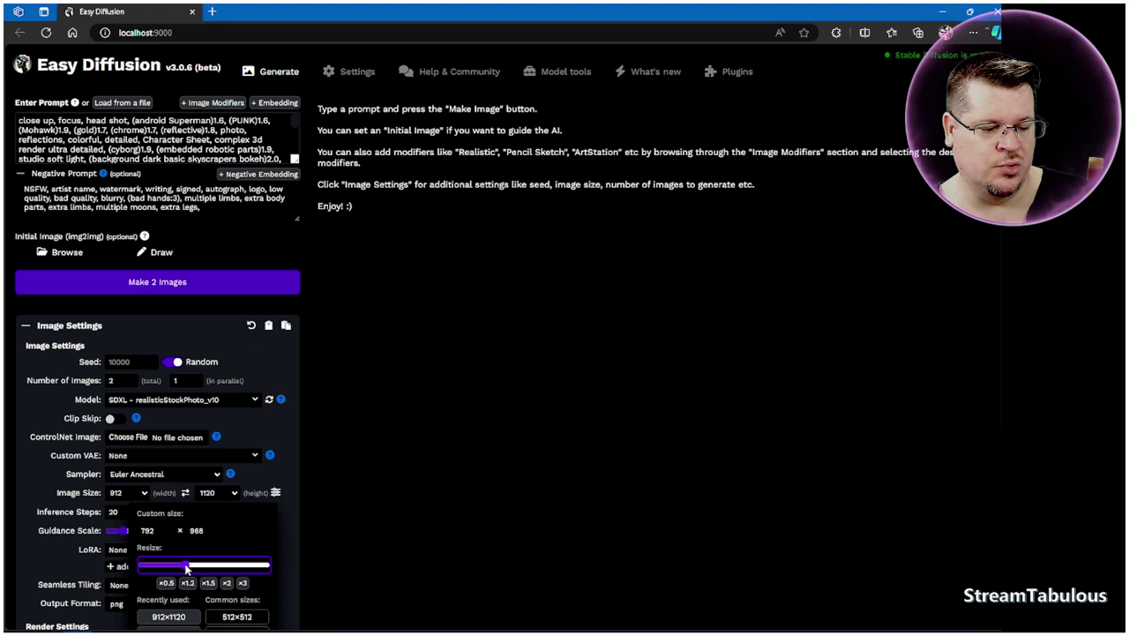
left_click(185, 569)
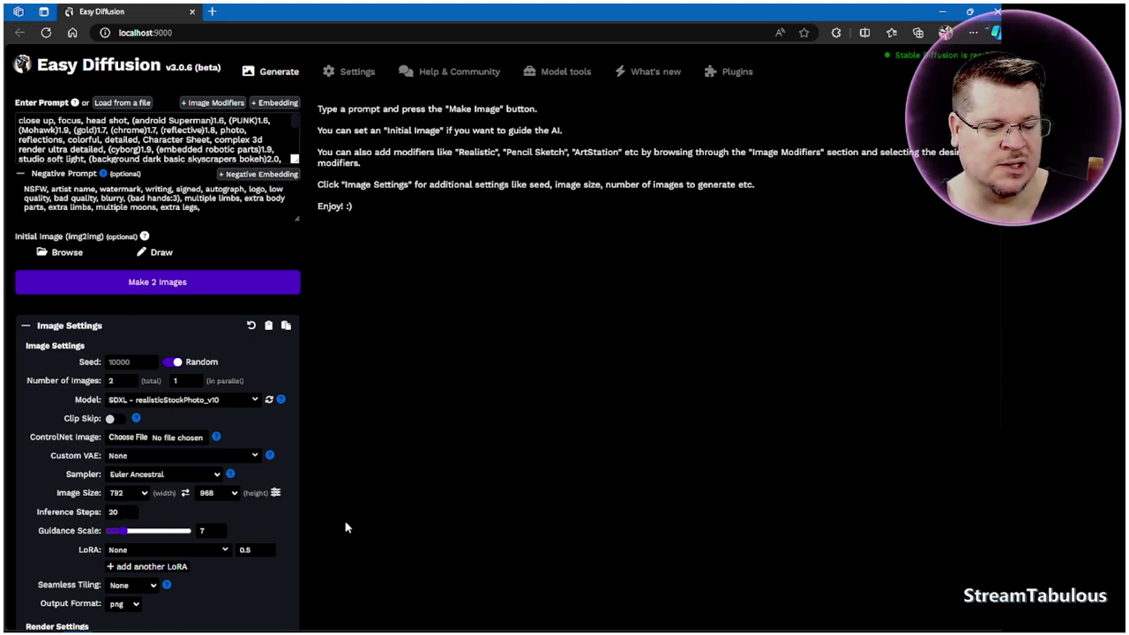
Set the guidance scale to 5.5 in the image settings
left_click(122, 533)
scroll(121, 536, "down", 1)
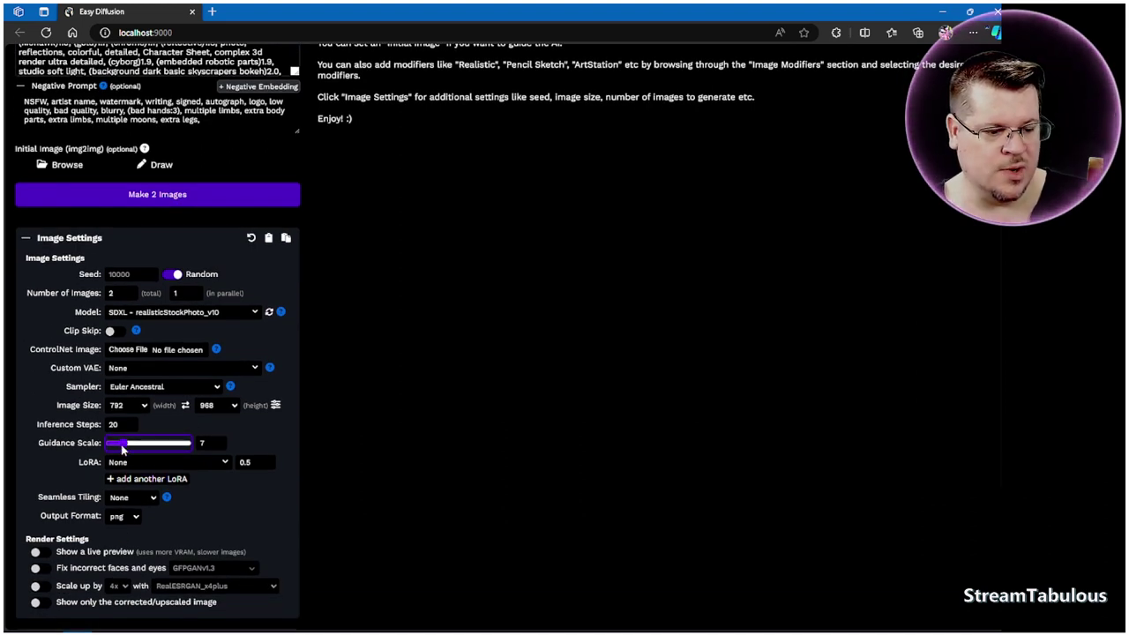
left_click_drag(122, 449, 120, 449)
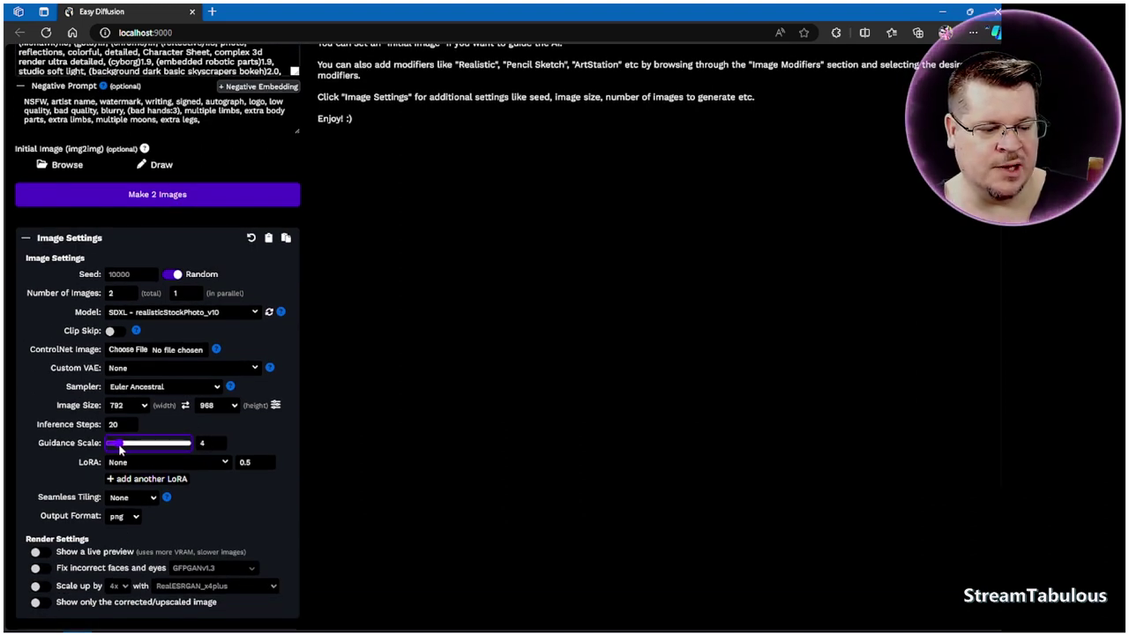
left_click_drag(120, 449, 137, 455)
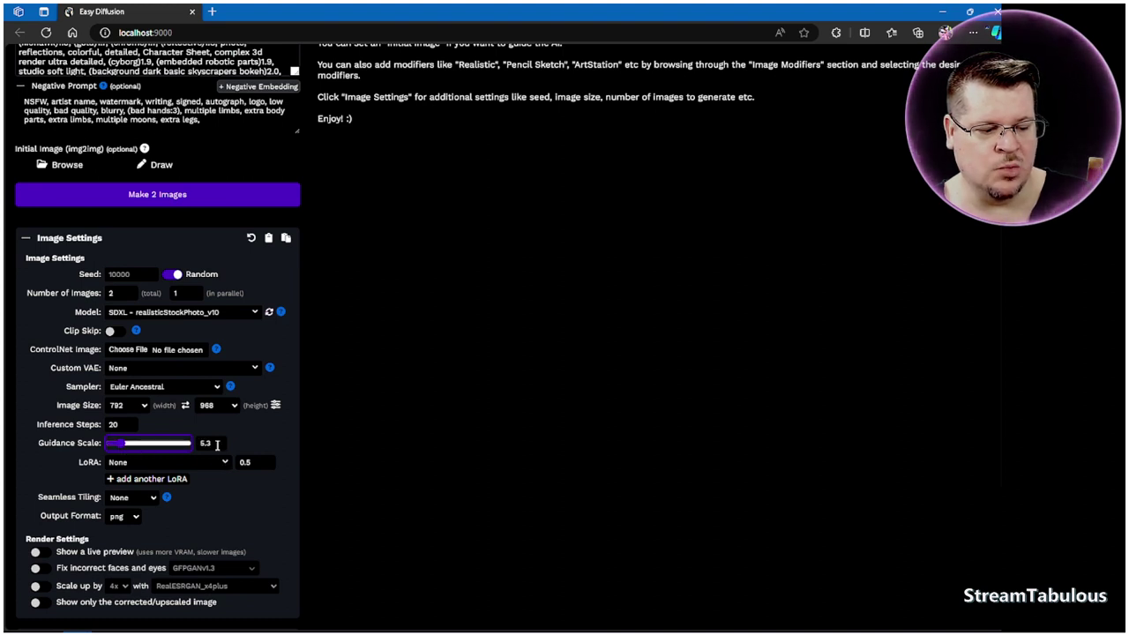
left_click(217, 445)
left_click(121, 447)
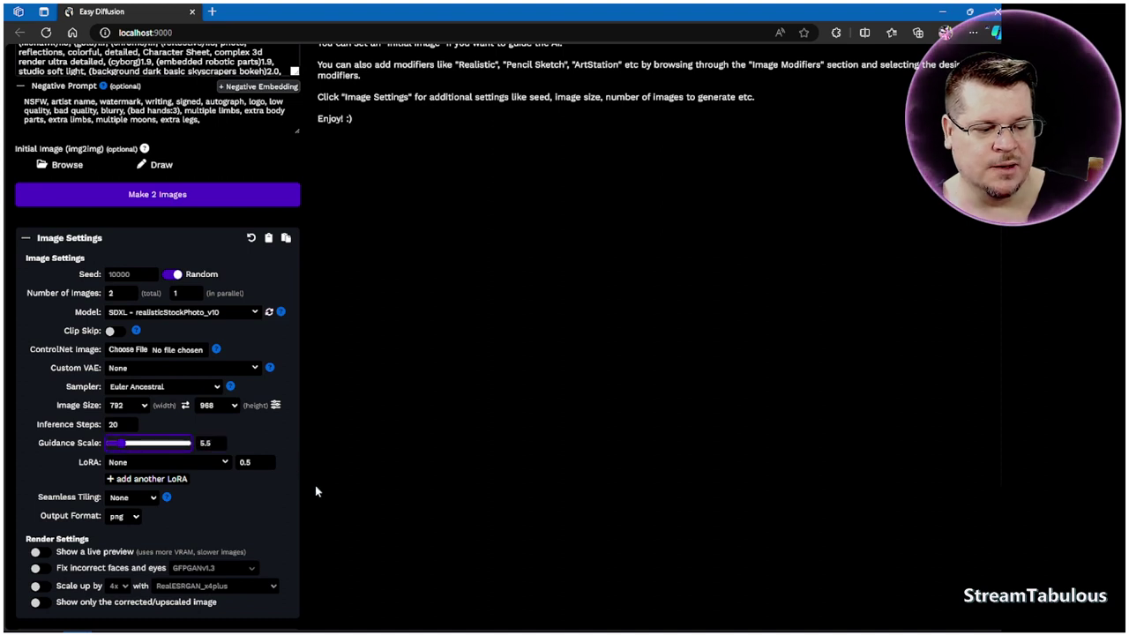
scroll(329, 497, "up", 1)
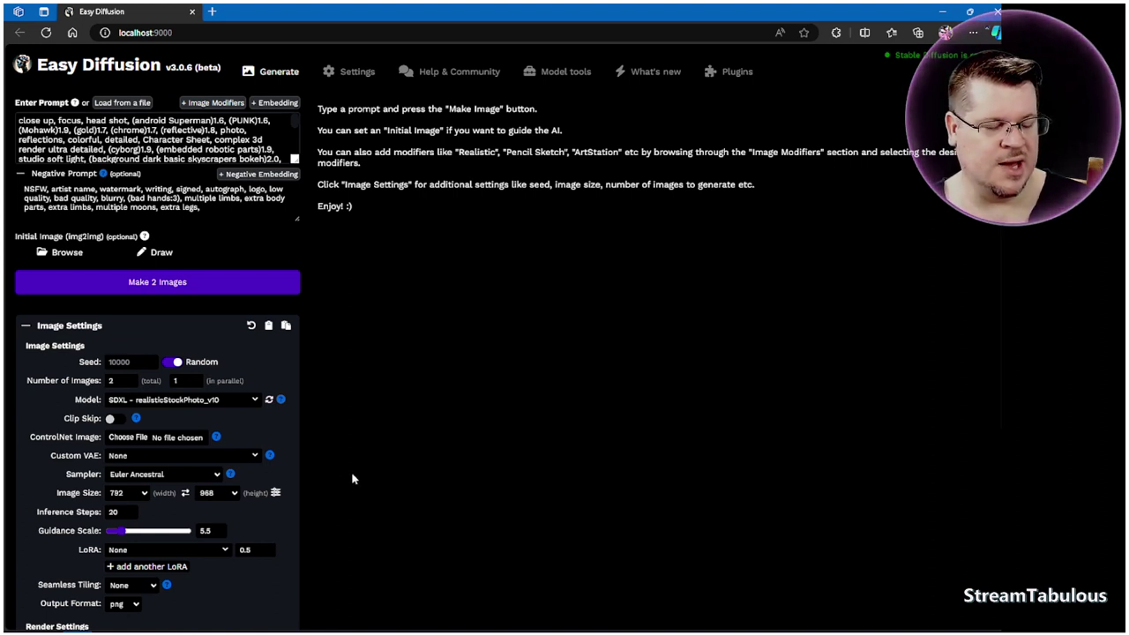
Start generating the two images and check the rendering progress in the Easy Diffusion console window
left_click(187, 284)
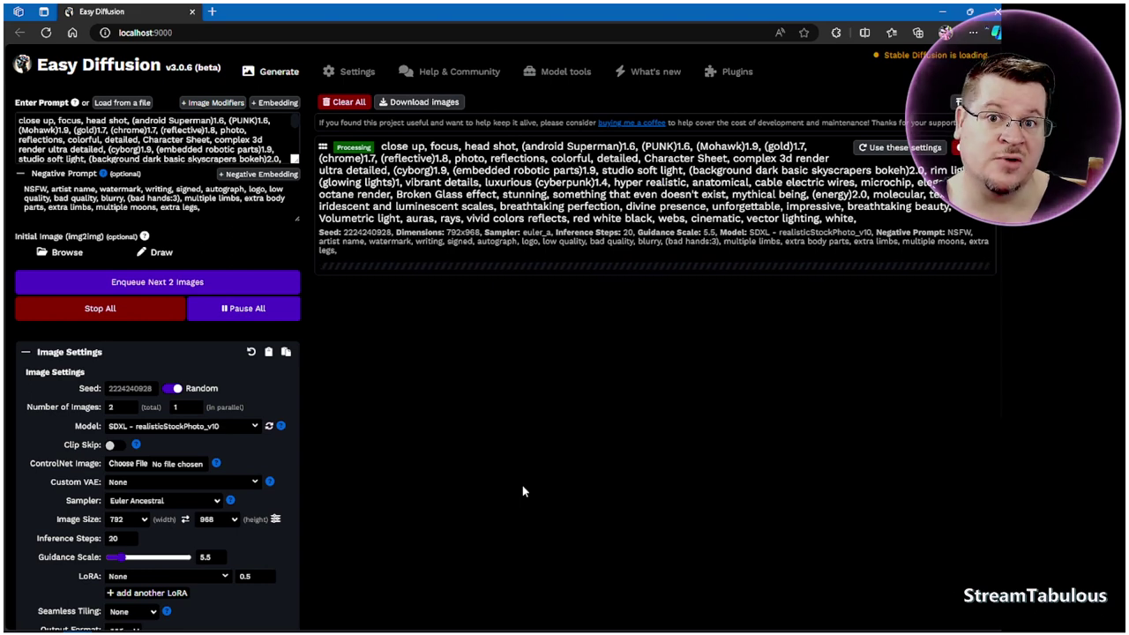
key("alt+Tab")
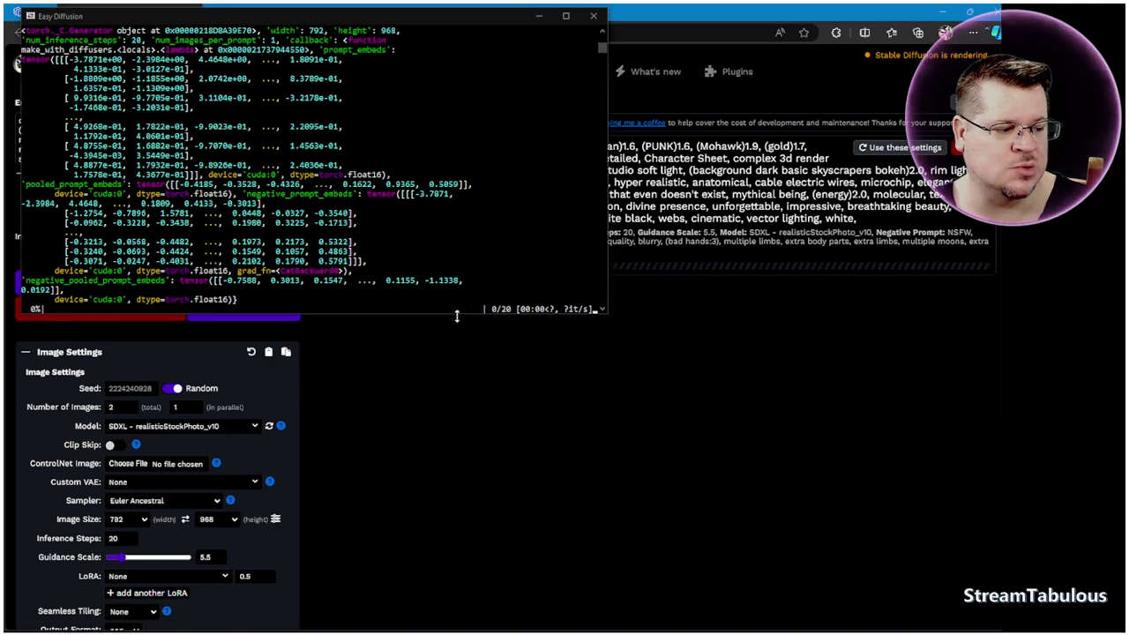
left_click_drag(298, 19, 424, 310)
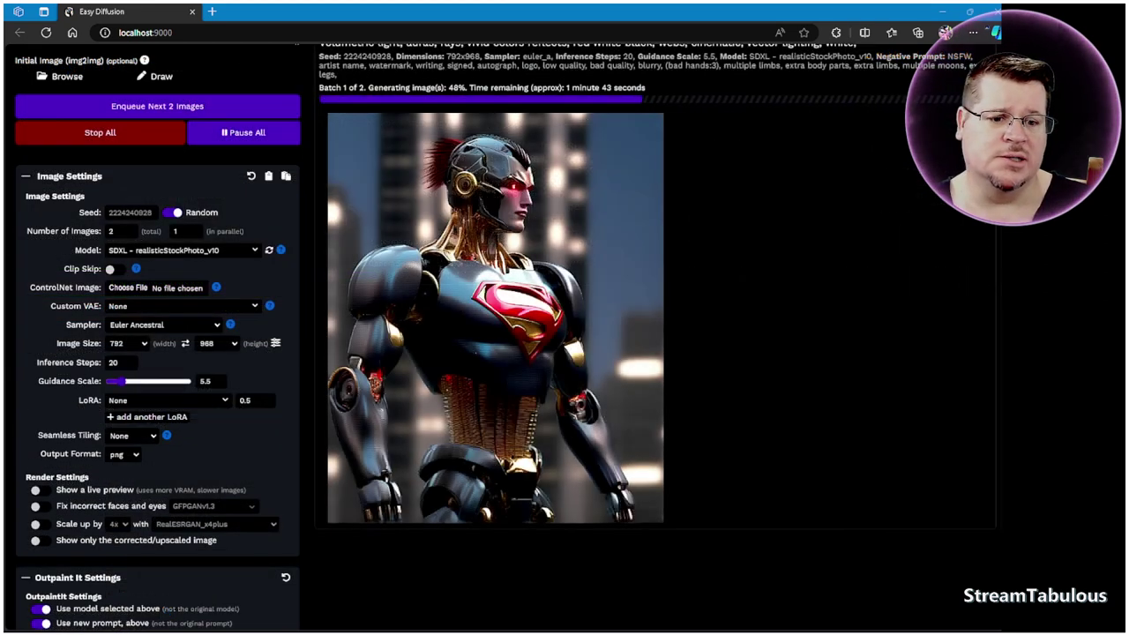
Examine the generated android Superman images and the batch progress against the weighted prompt
scroll(744, 417, "up", 1)
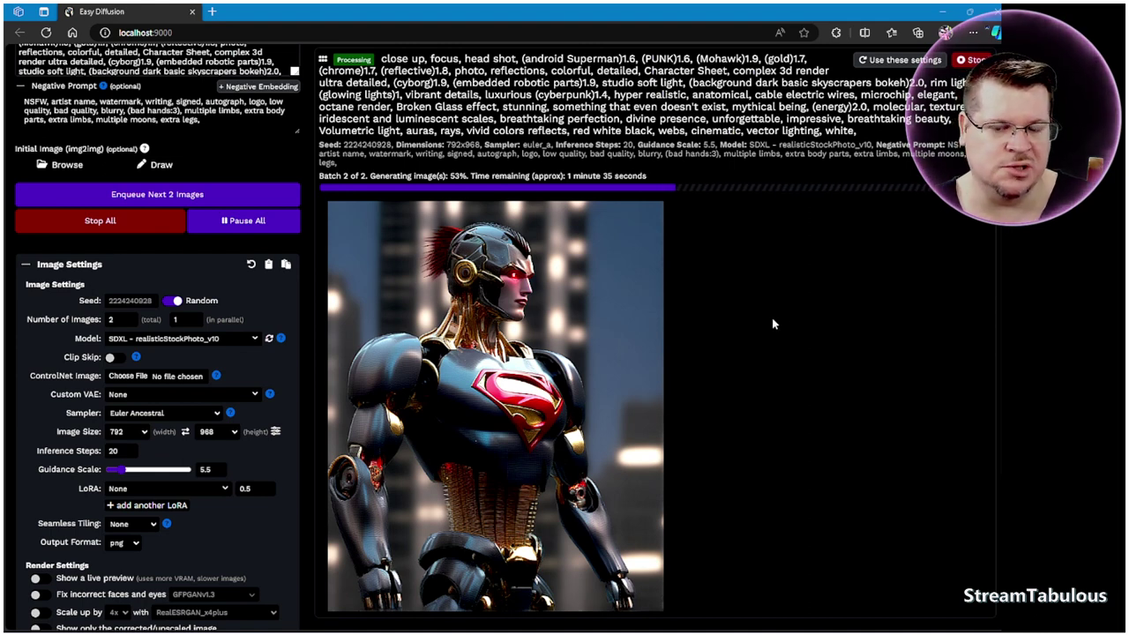
mouse_move(551, 397)
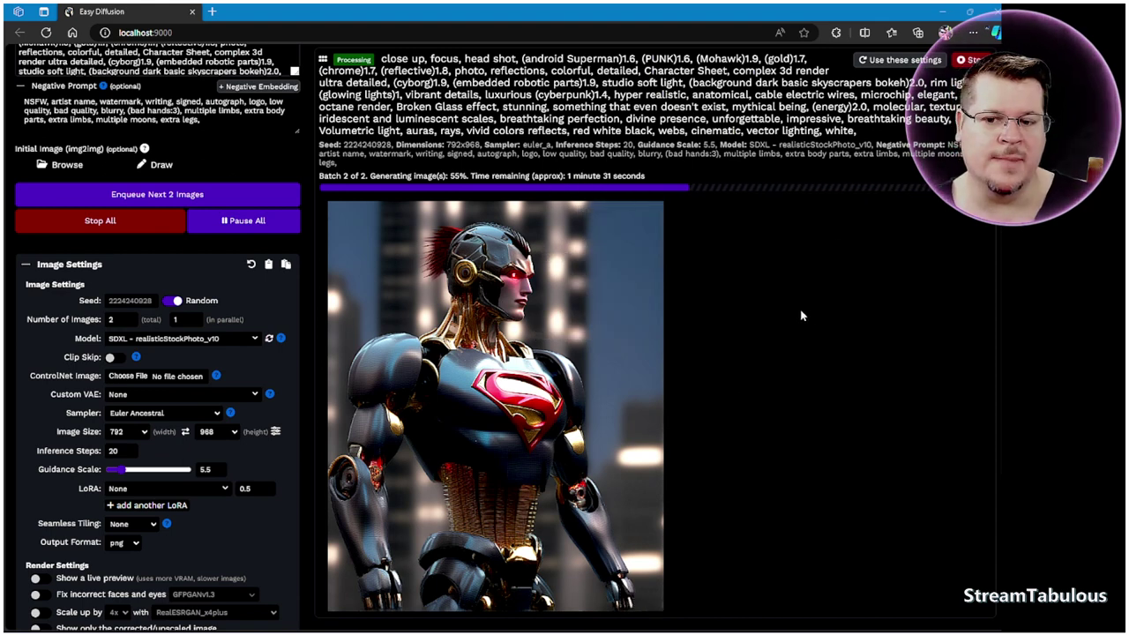
scroll(801, 315, "down", 1)
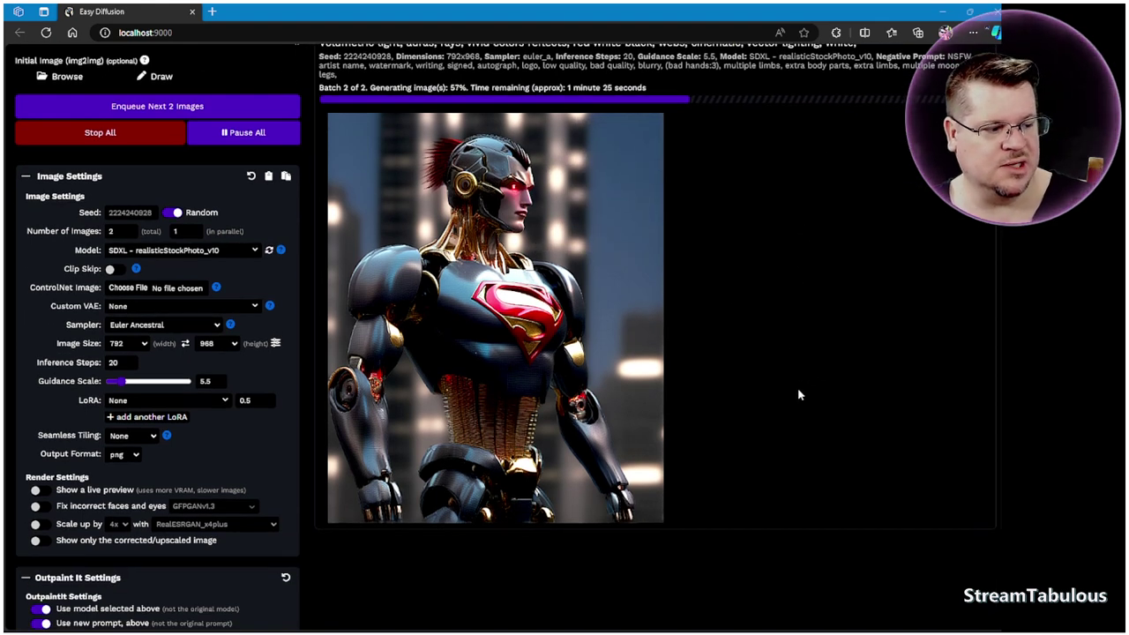
mouse_move(470, 187)
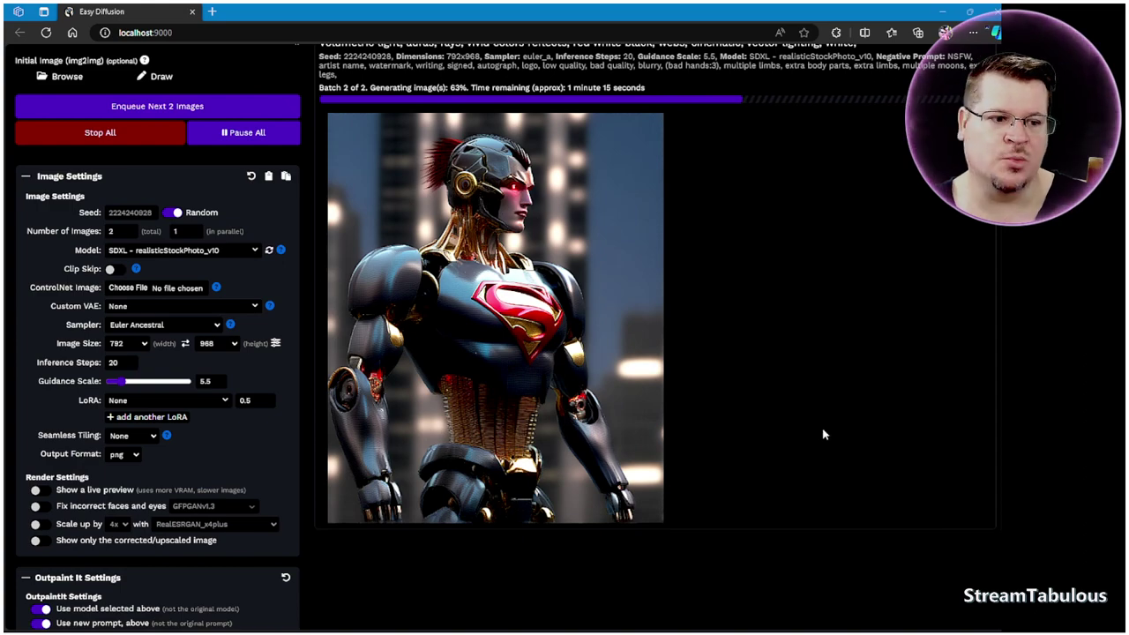
scroll(822, 434, "up", 2)
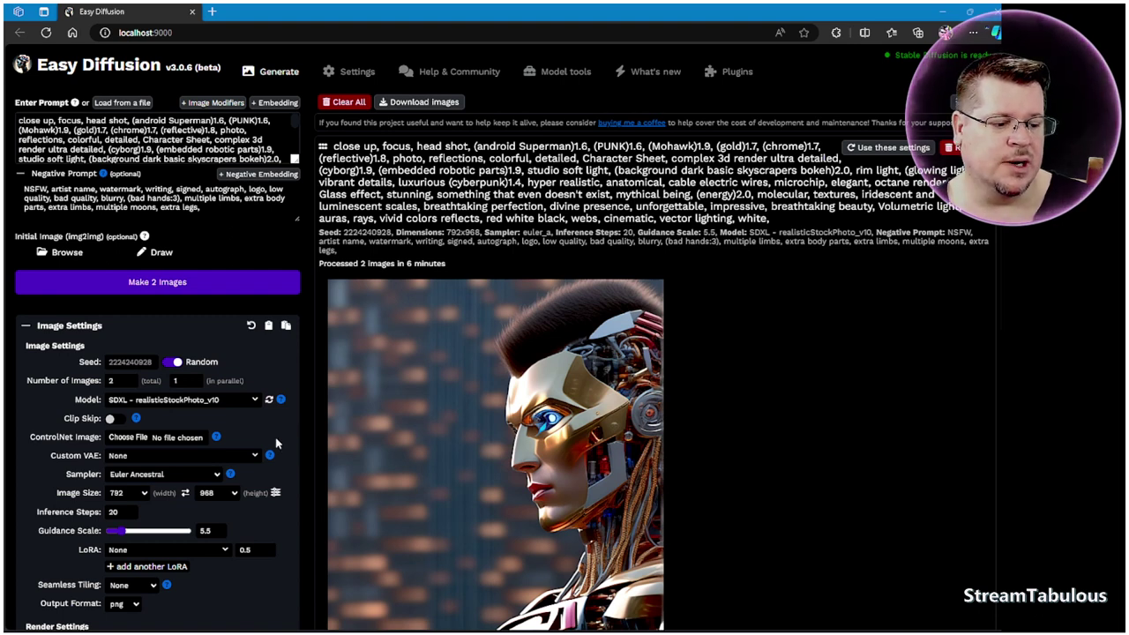
Switch to Chrome and show the ControlNetXL (CNXL) model page on Civitai
mouse_move(97, 628)
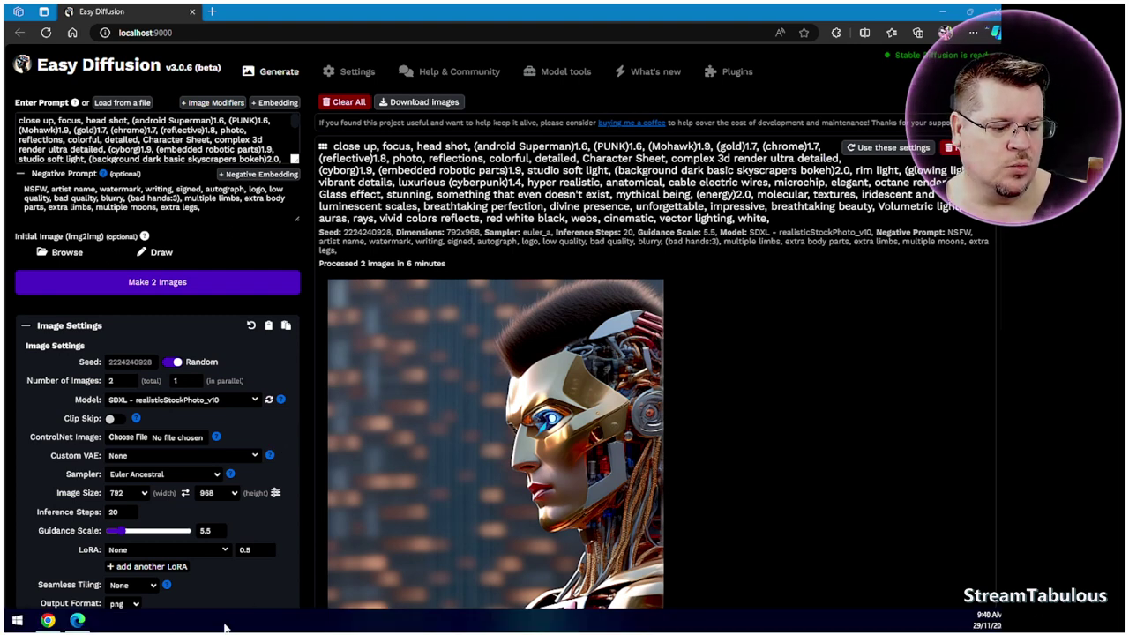
left_click(48, 620)
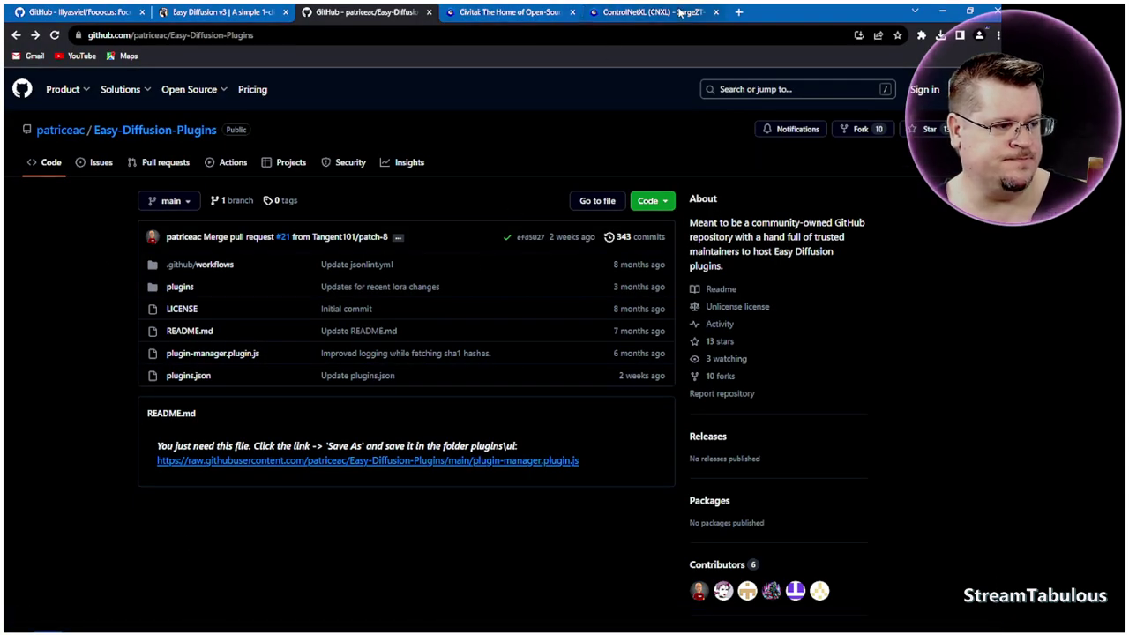
left_click(657, 12)
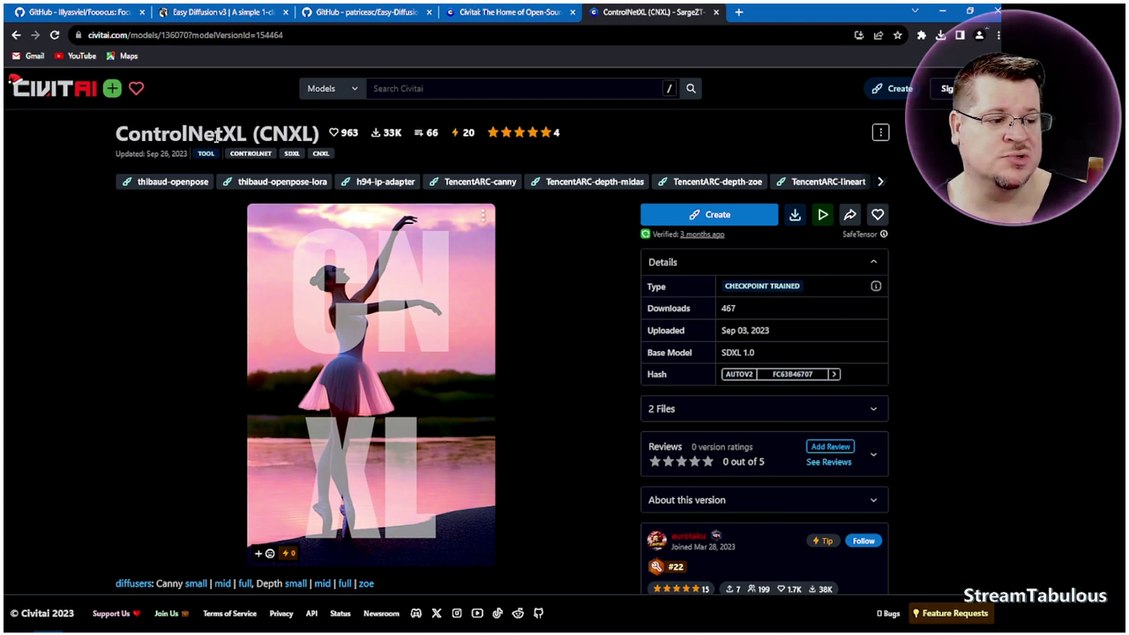
Look through the ControlNetXL version list from the thibaud and TencentARC models to the diff-depth models, and open a diff-depth version
left_click(881, 184)
left_click(880, 183)
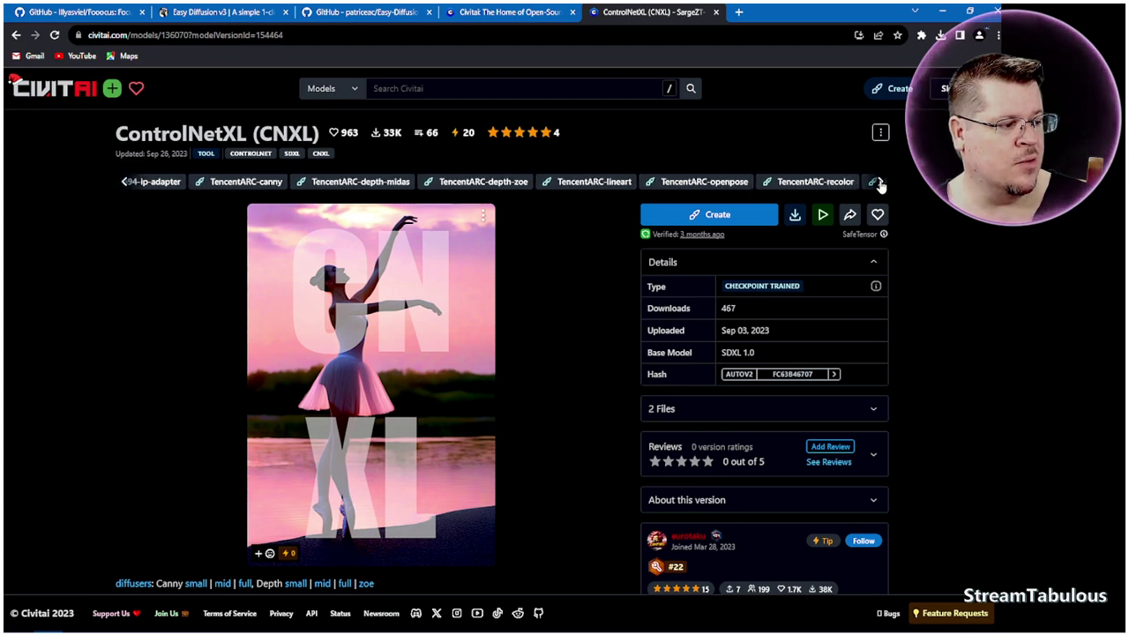
left_click(881, 184)
left_click(880, 184)
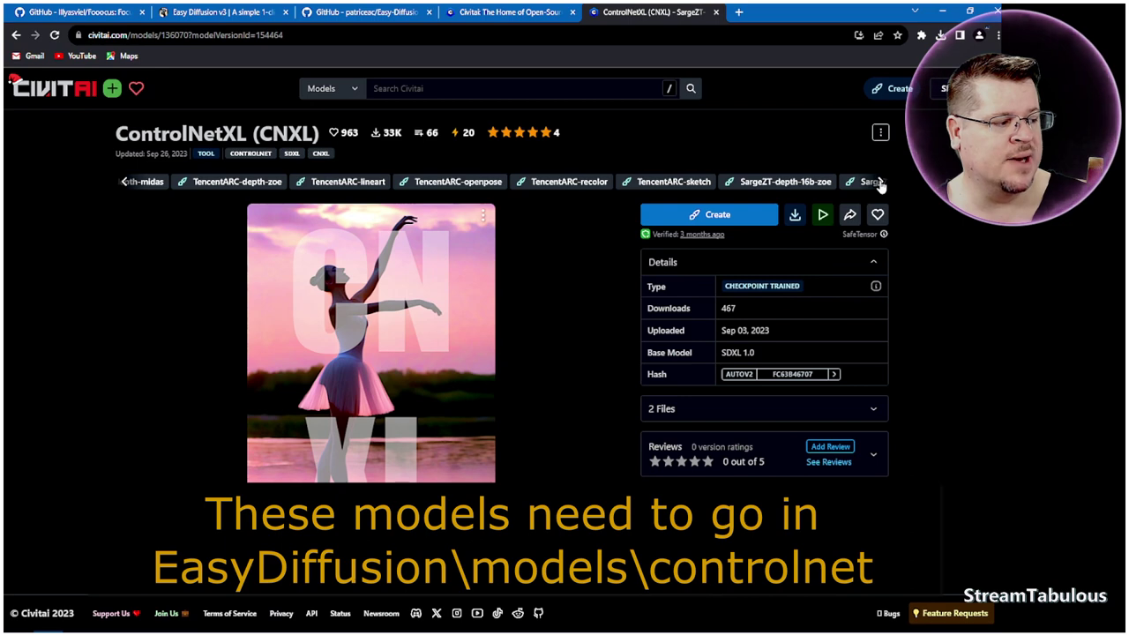
left_click(880, 183)
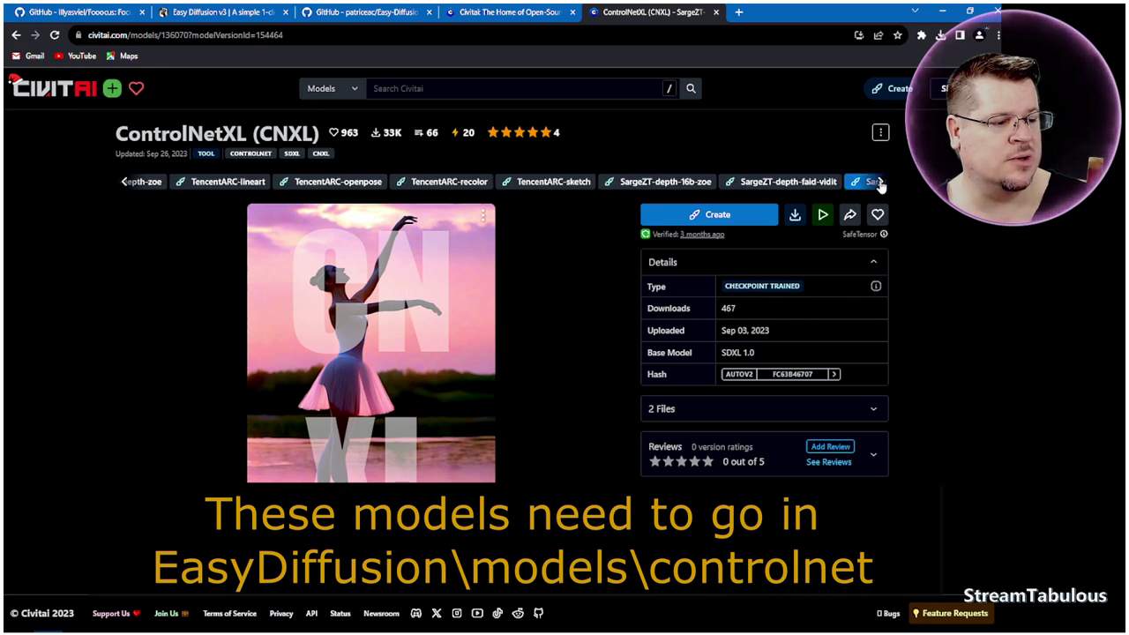
left_click(880, 183)
left_click(880, 183)
left_click(880, 183)
left_click(880, 184)
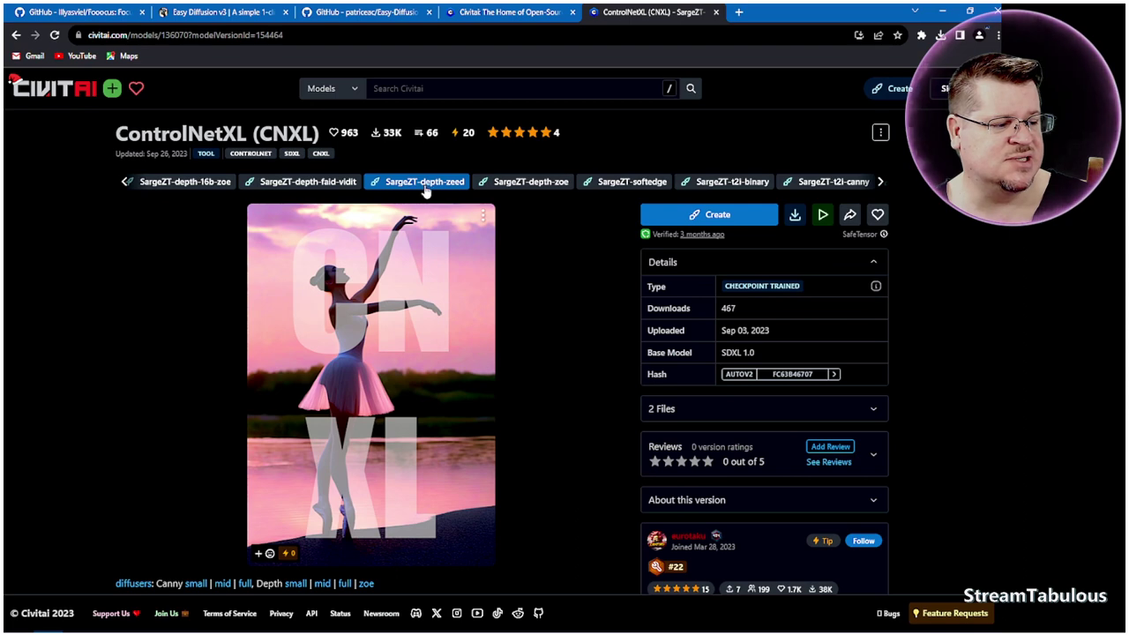
left_click(880, 183)
left_click(880, 182)
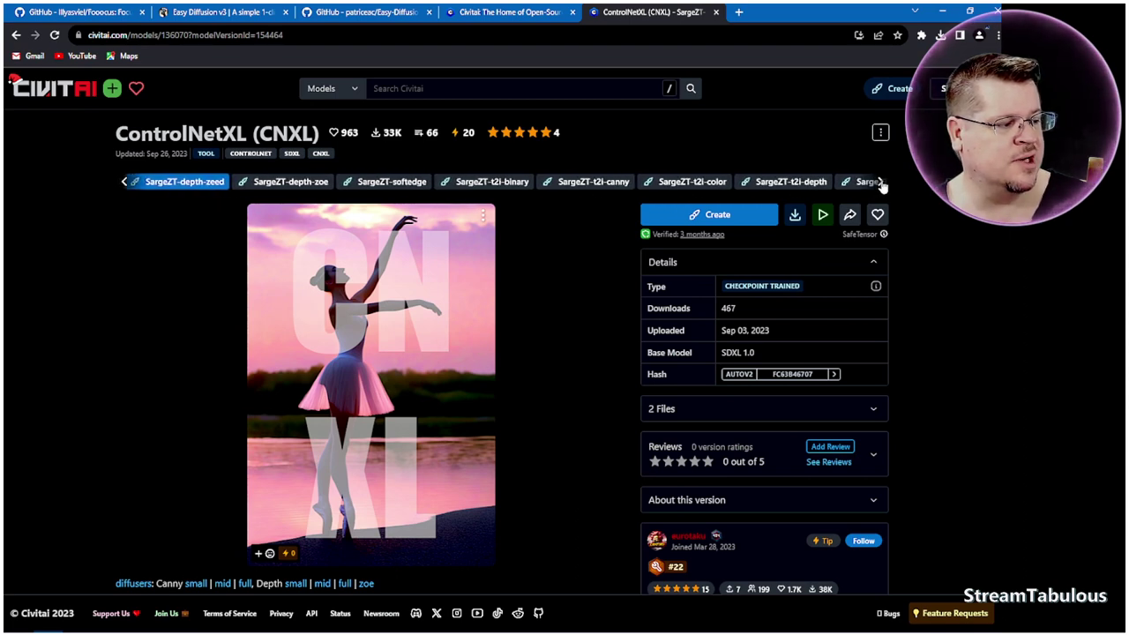
left_click(881, 183)
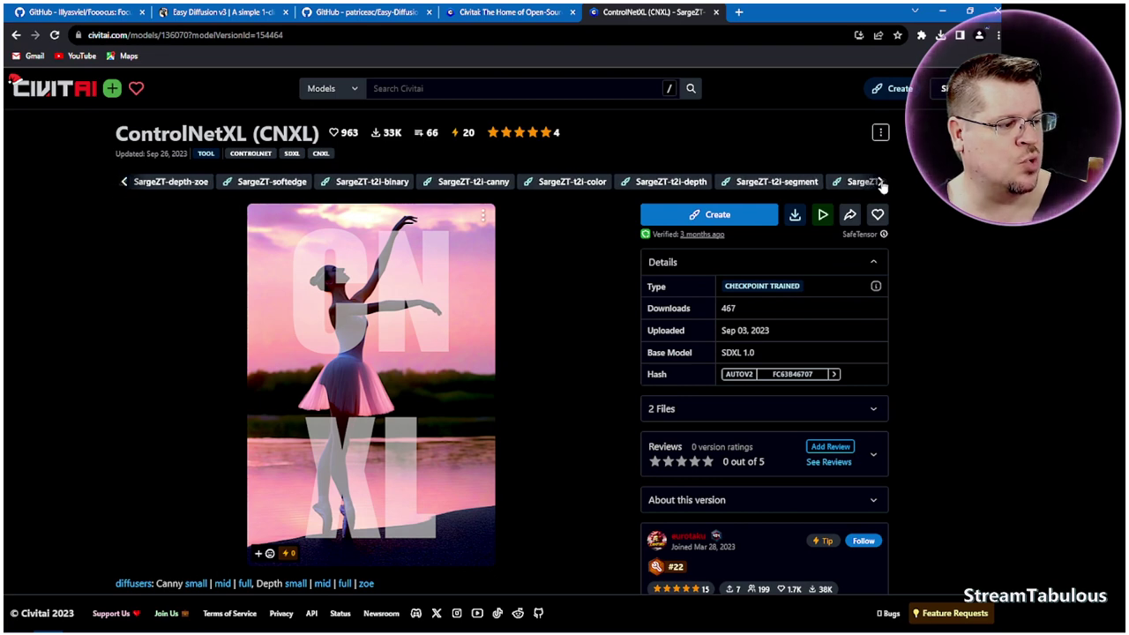
left_click(881, 183)
left_click(881, 183)
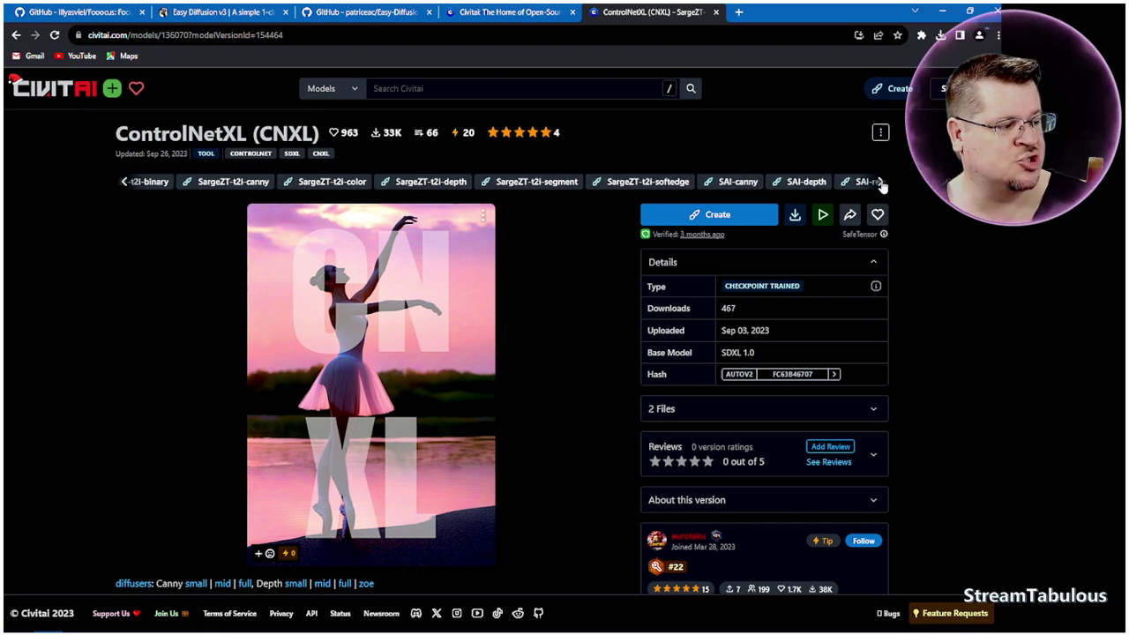
left_click(880, 183)
left_click(880, 183)
left_click(880, 182)
left_click(880, 183)
left_click(881, 182)
left_click(880, 183)
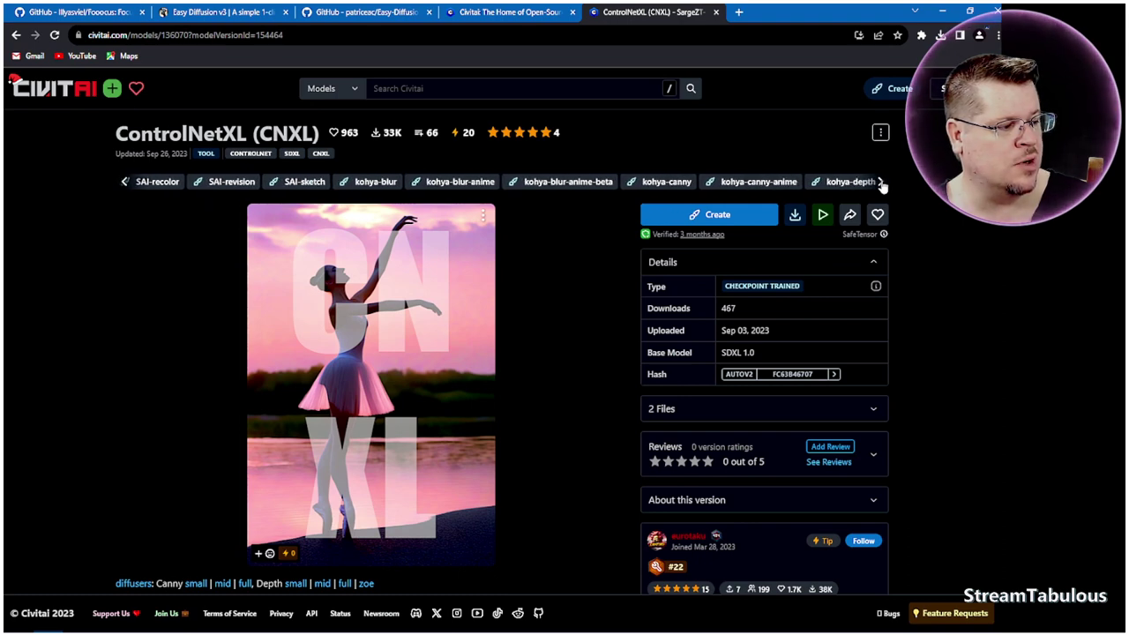
left_click(881, 182)
left_click(881, 182)
left_click(880, 182)
left_click(881, 182)
left_click(881, 182)
left_click(880, 183)
left_click(880, 182)
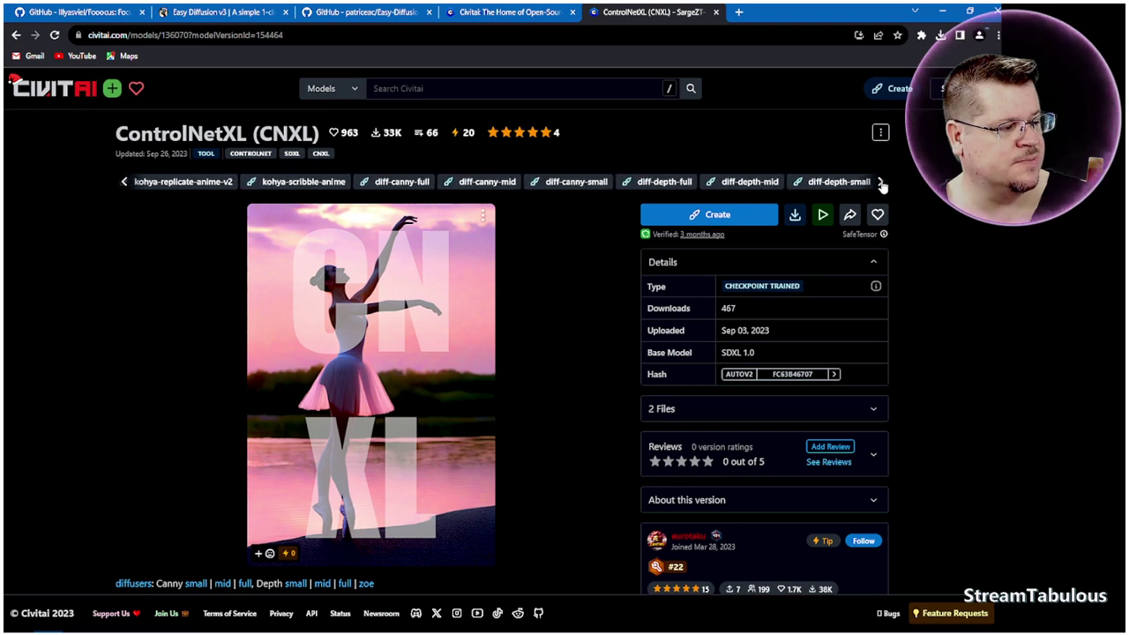
left_click(881, 184)
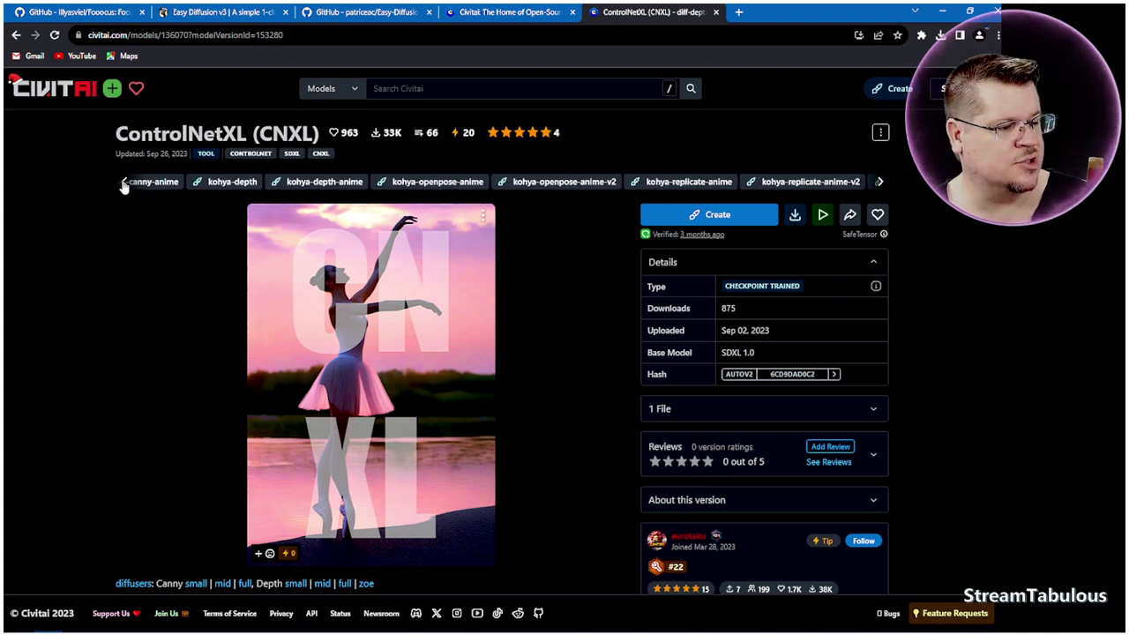
Go back through the ControlNetXL version list to the TencentARC models and open the TencentARC-depth-zoe version
left_click(125, 184)
left_click(125, 184)
left_click(125, 183)
left_click(125, 184)
left_click(124, 184)
left_click(125, 183)
left_click(124, 183)
left_click(125, 184)
left_click(125, 183)
left_click(125, 183)
left_click(124, 184)
left_click(124, 184)
left_click(125, 183)
left_click(124, 183)
left_click(124, 184)
left_click(125, 184)
left_click(124, 184)
left_click(124, 184)
left_click(124, 183)
left_click(124, 183)
left_click(124, 183)
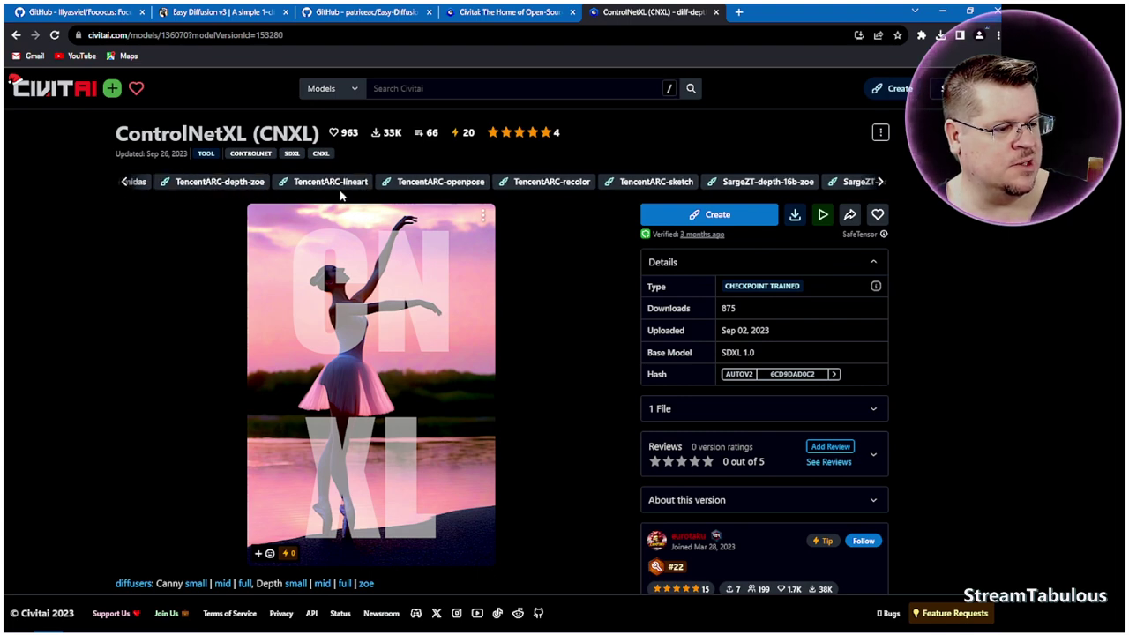
left_click(195, 188)
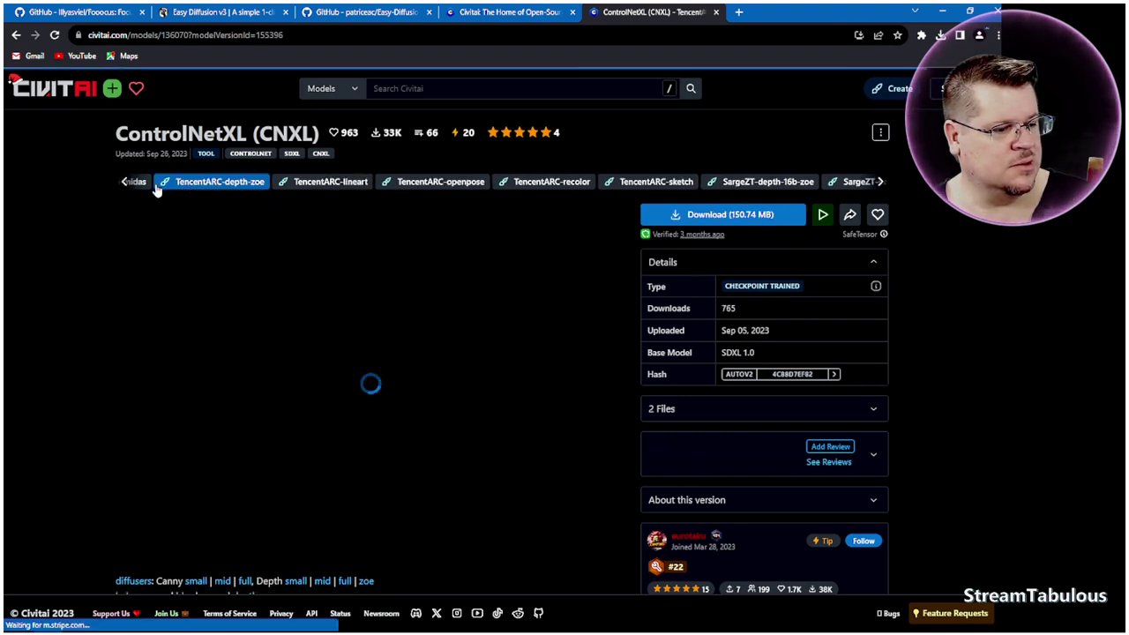
Return to the start of the version list and view the thibaud-openpose-lora and thibaud-openpose versions
left_click(125, 184)
left_click(125, 183)
left_click(124, 183)
left_click(124, 184)
left_click(125, 183)
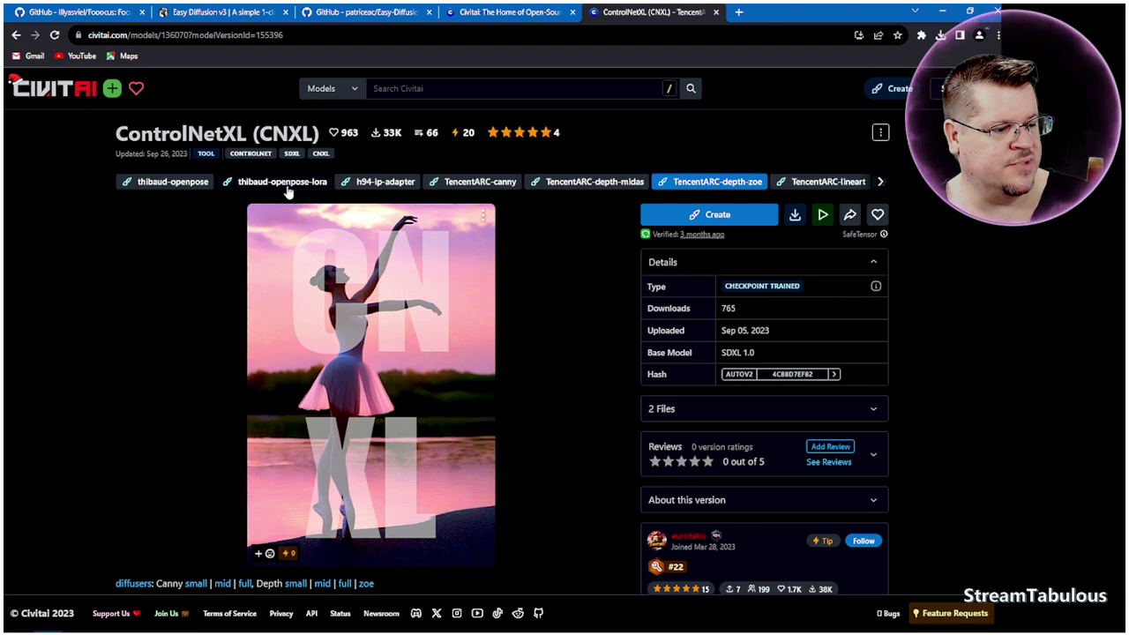
left_click(257, 190)
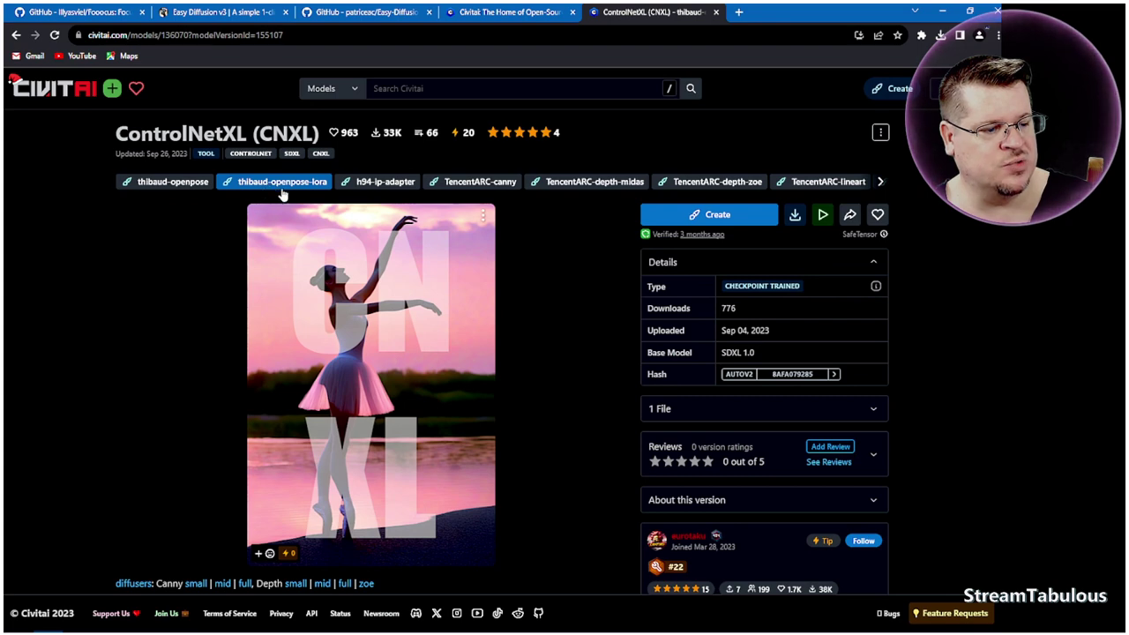
left_click(174, 188)
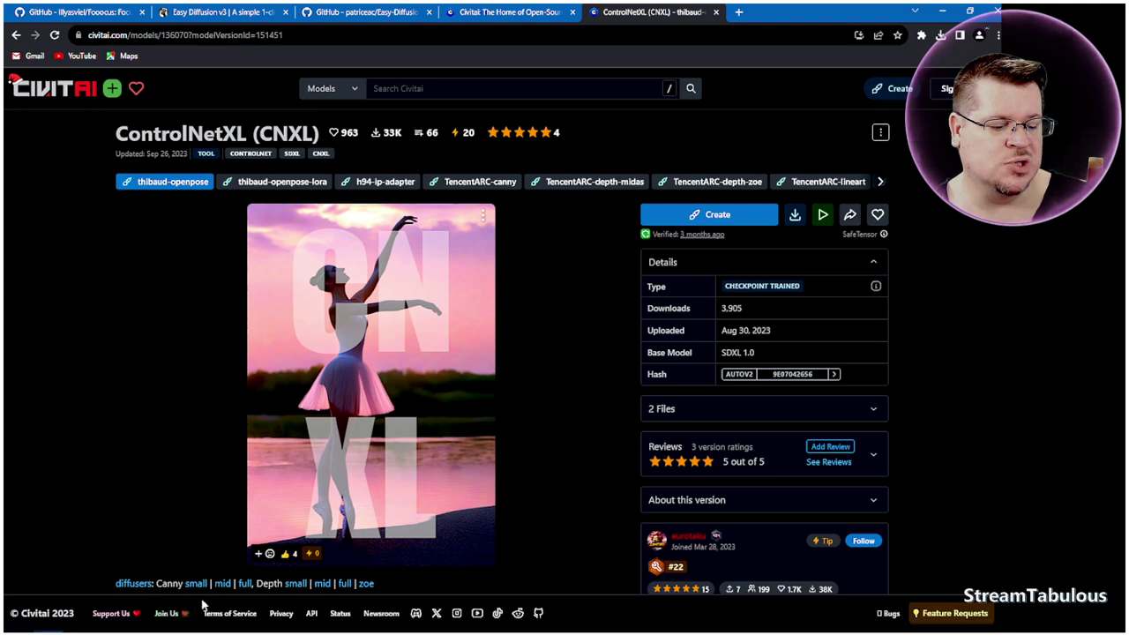
Switch back to Easy Diffusion, review the two finished android images and start generating another two images
left_click(79, 621)
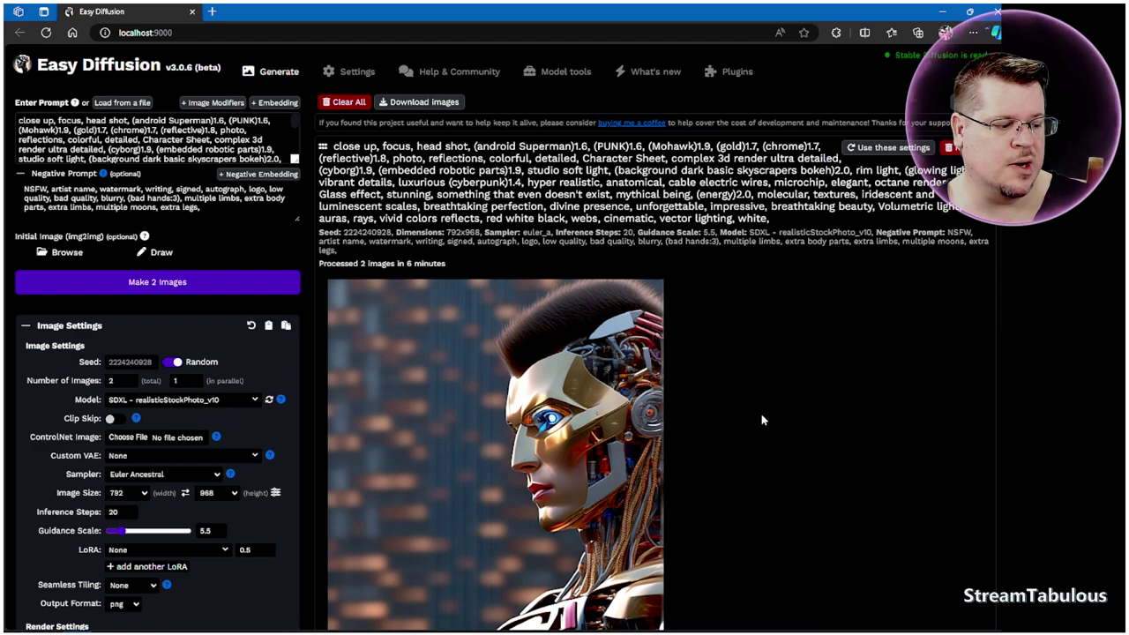
scroll(758, 409, "down", 3)
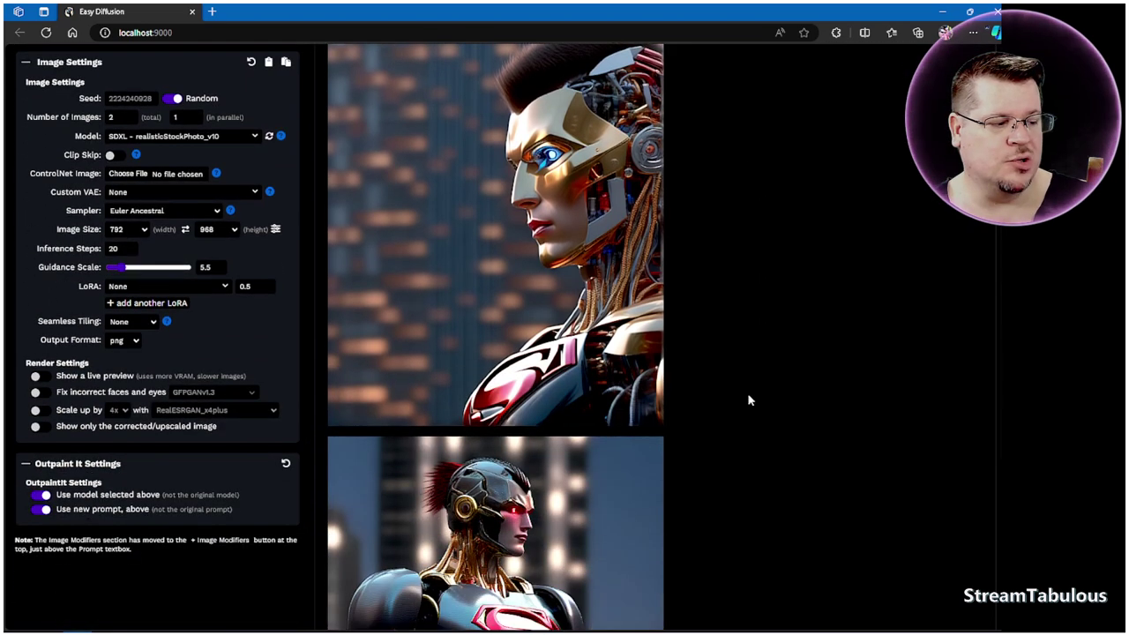
scroll(747, 392, "up", 1)
scroll(748, 393, "down", 1)
scroll(747, 393, "up", 3)
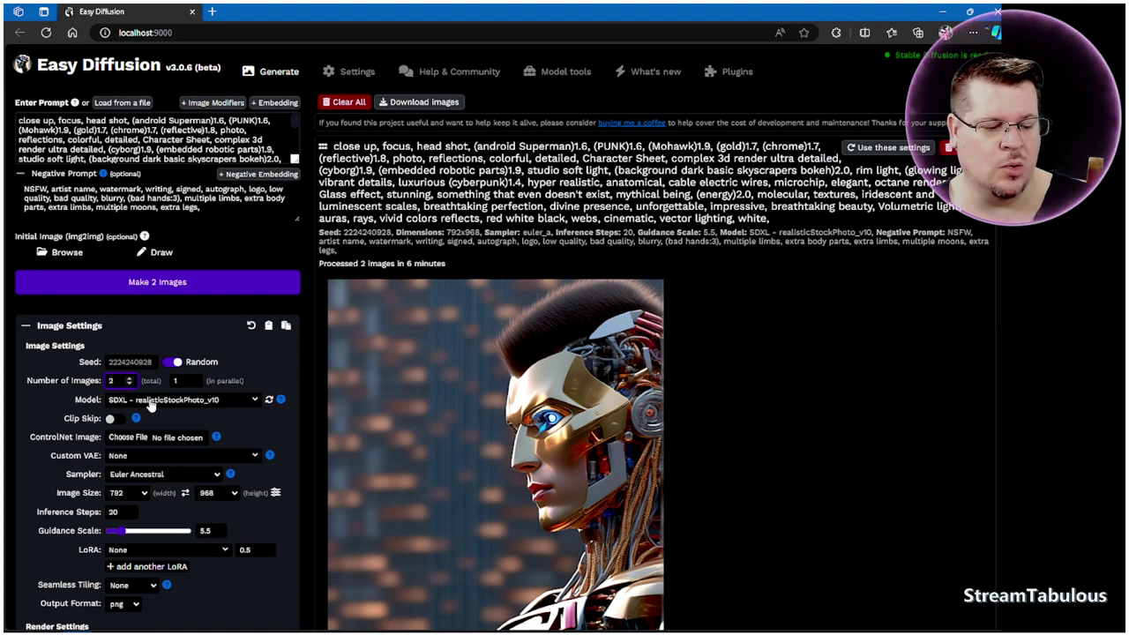
left_click(188, 284)
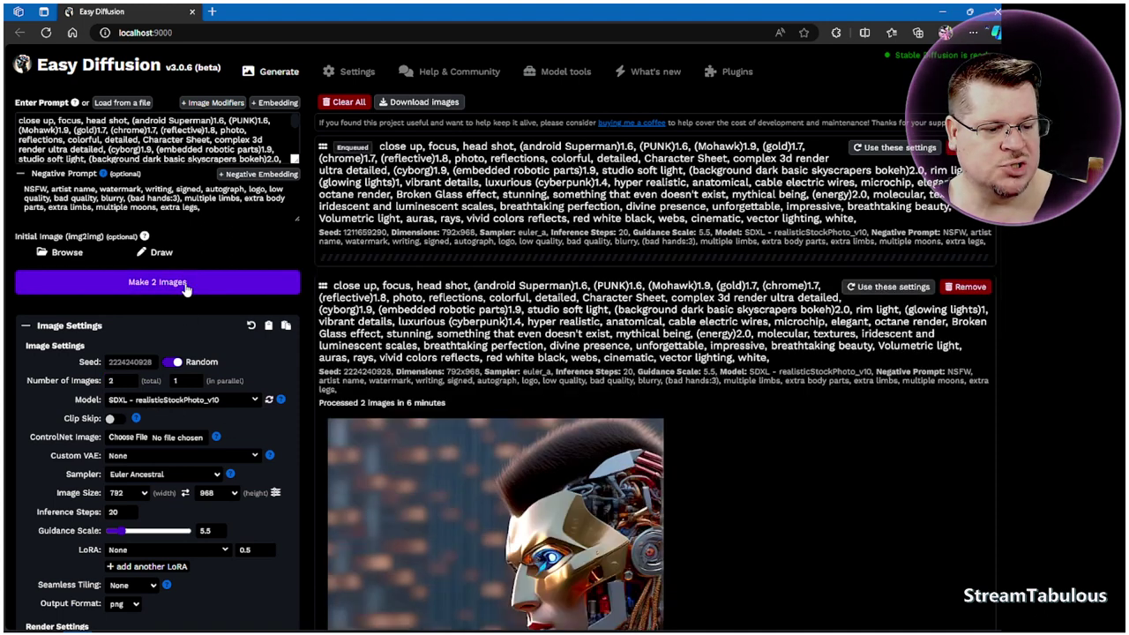
In the prompt, set the Mohawk weight to 1.0 and the PUNK weight to 1.2
left_click(161, 157)
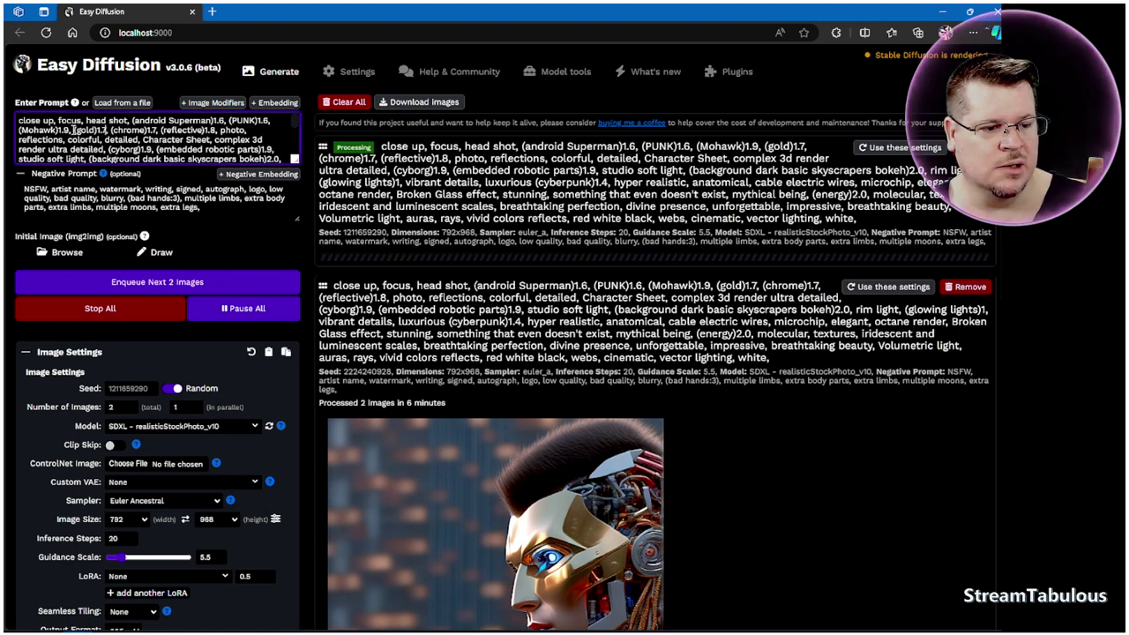
left_click(68, 130)
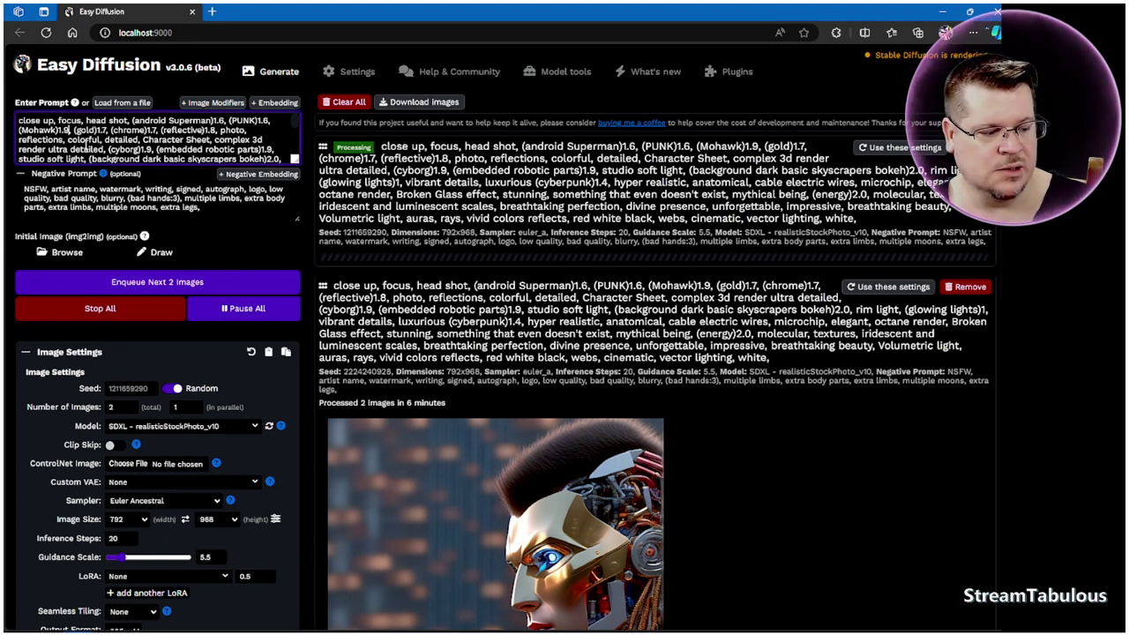
key("BackSpace")
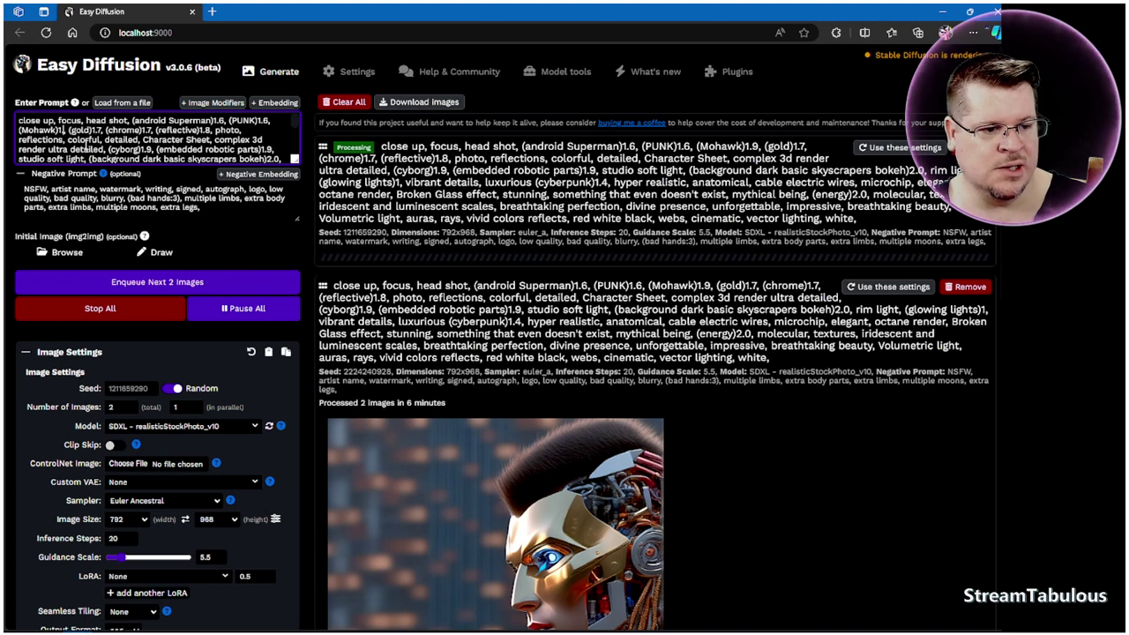
type("0")
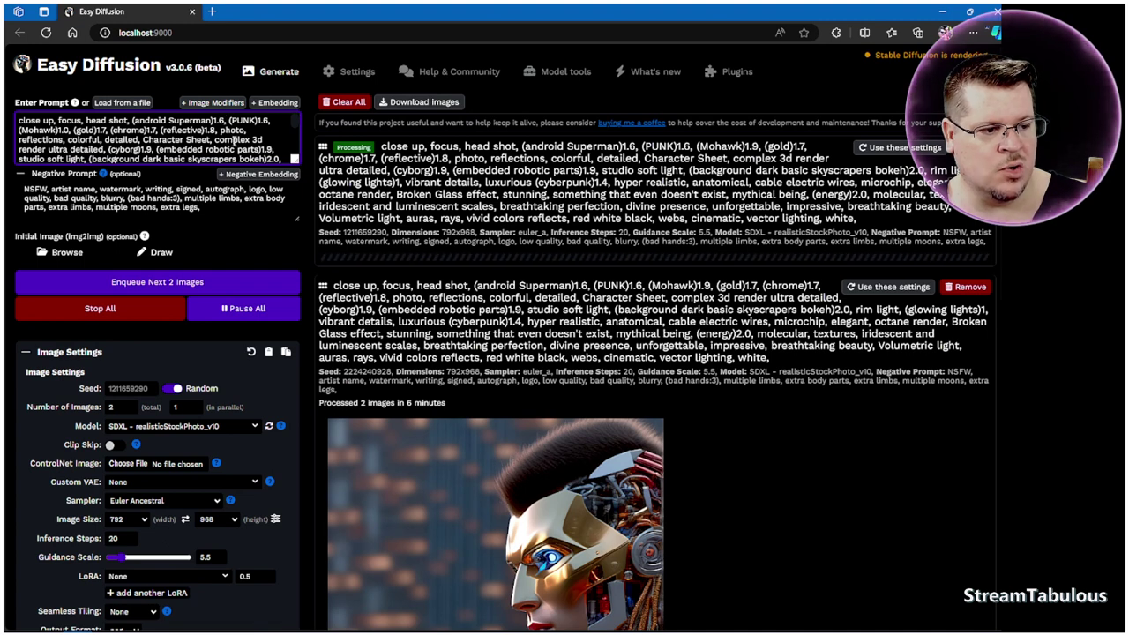
left_click(267, 121)
key("BackSpace")
type("2")
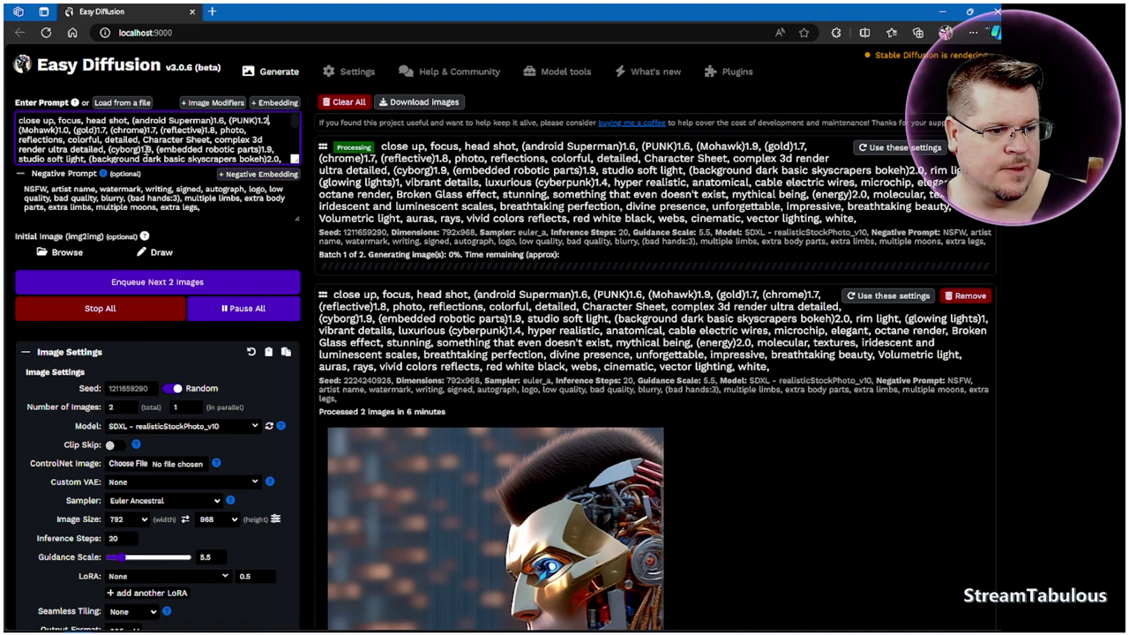
In the prompt, set the cyborg weight to 1.3 and the embedded robotic parts weight to 1.1
key("BackSpace")
key("BackSpace")
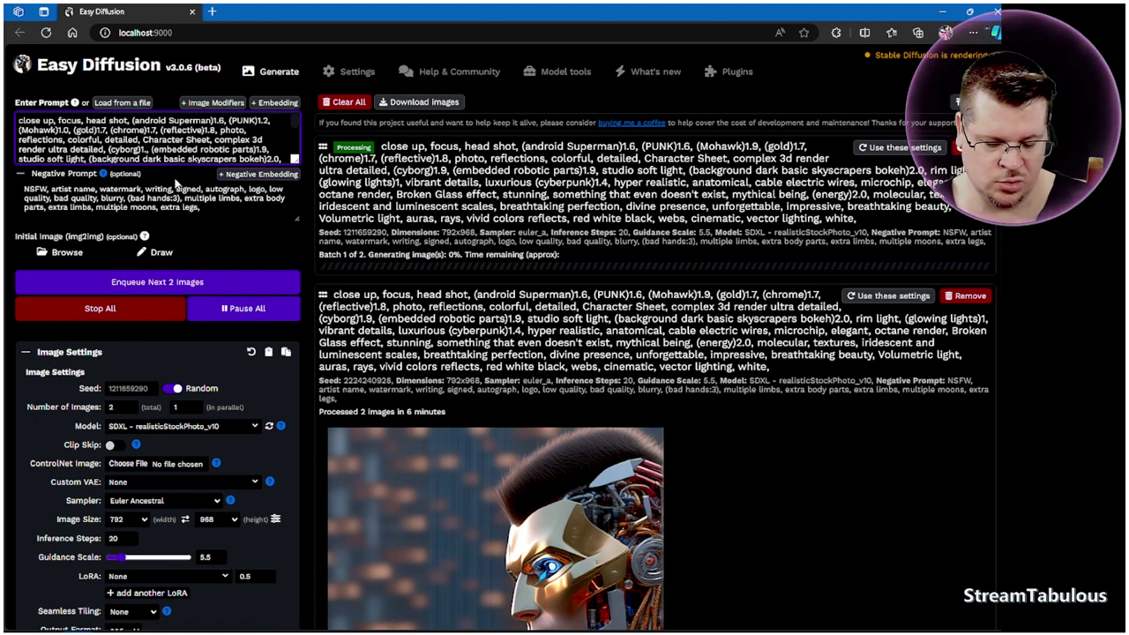
type(".3")
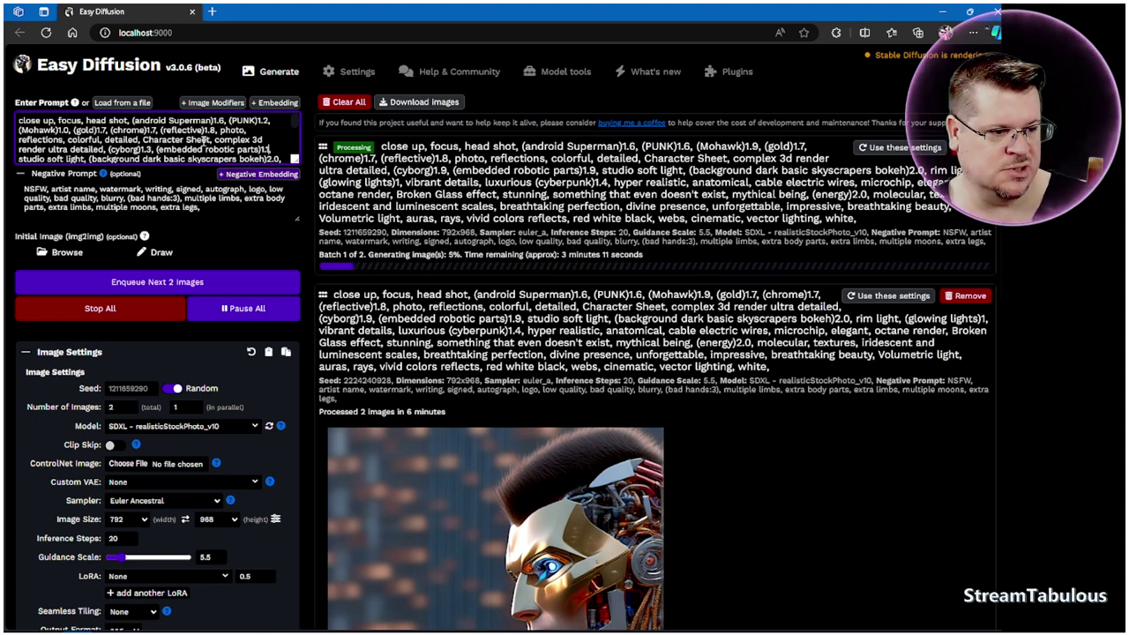
scroll(183, 133, "down", 1)
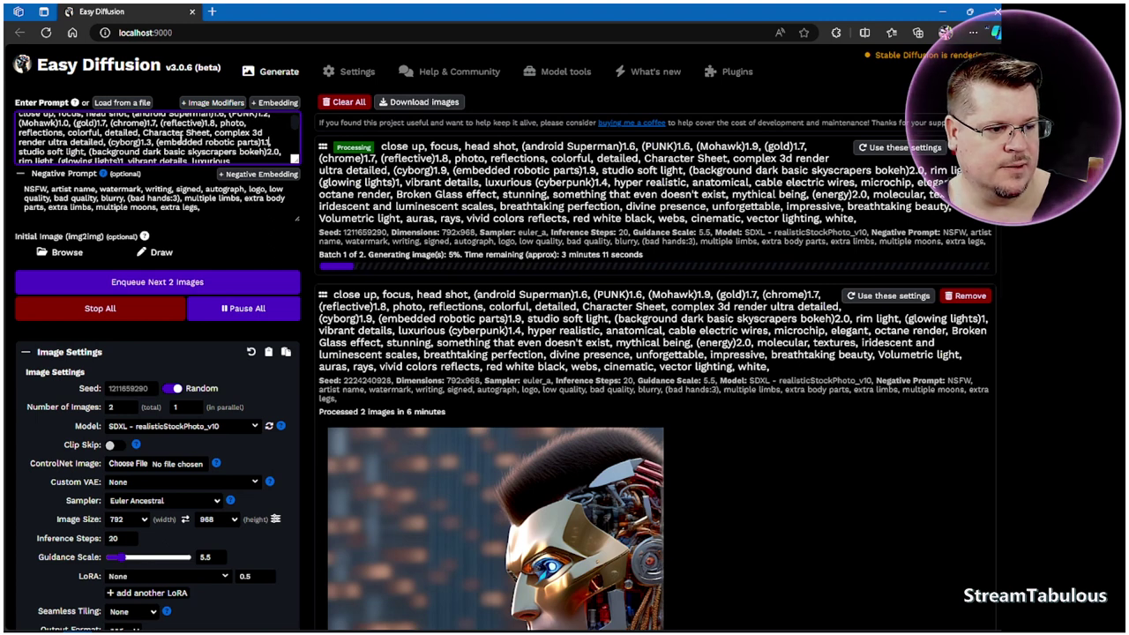
scroll(182, 137, "down", 1)
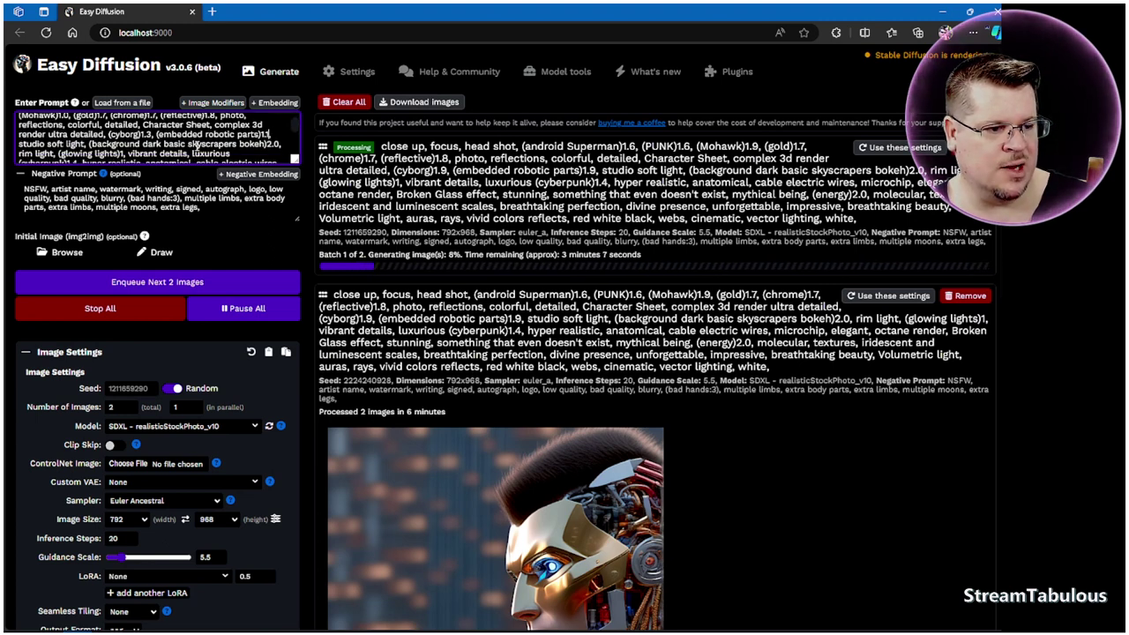
Set the prompt's reflective weight to 1.0, and enqueue two more images with the revised weights
scroll(185, 143, "up", 2)
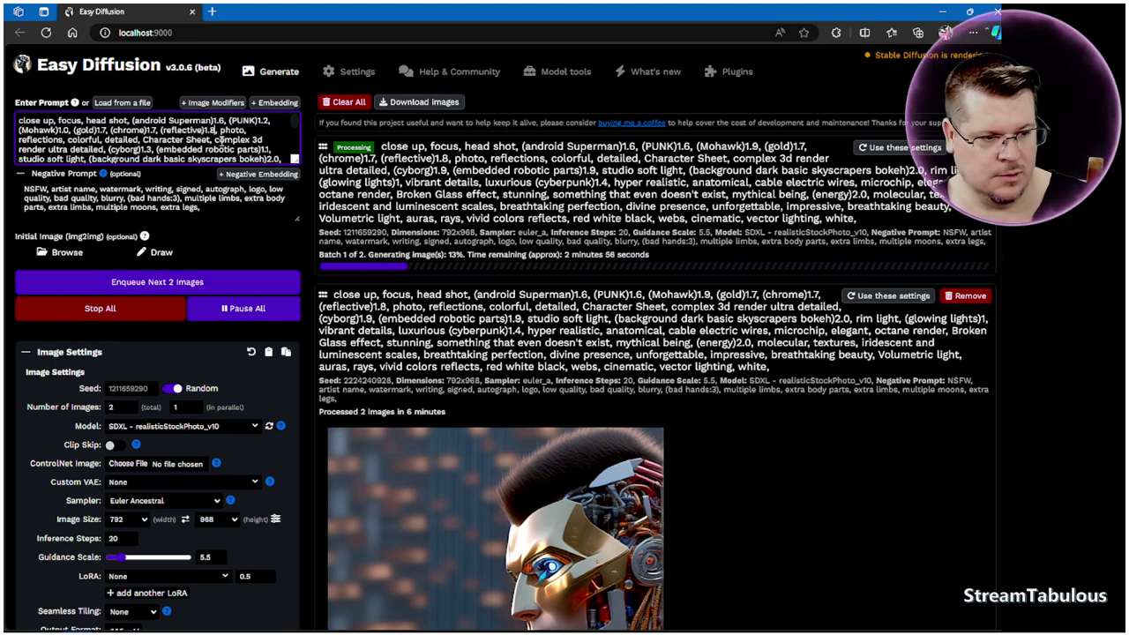
key("BackSpace")
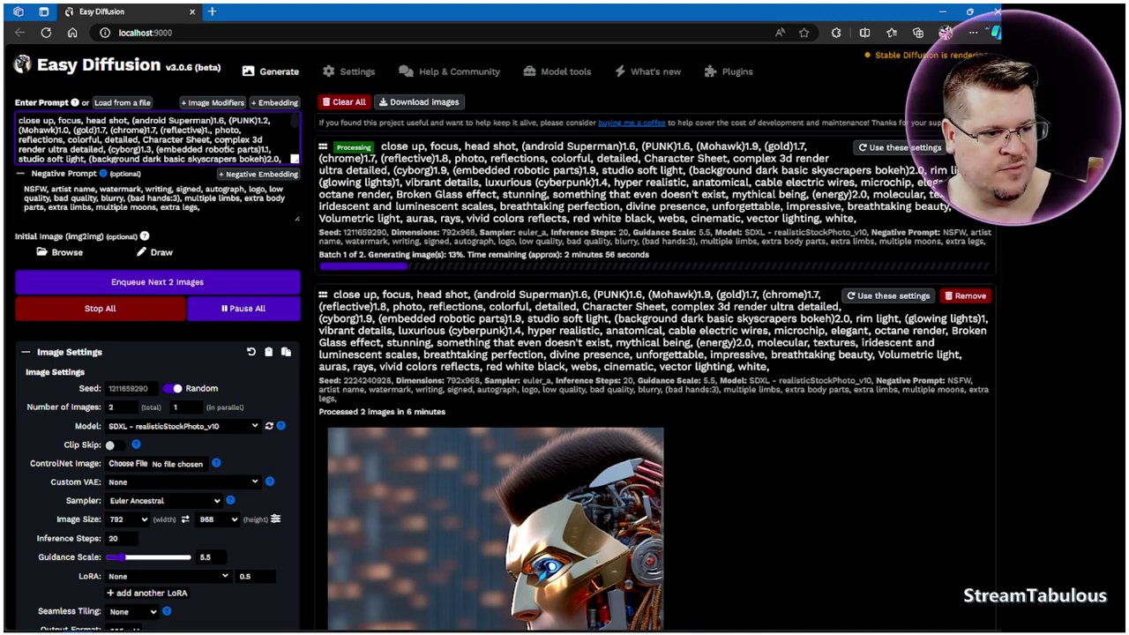
type("0")
scroll(536, 362, "down", 10)
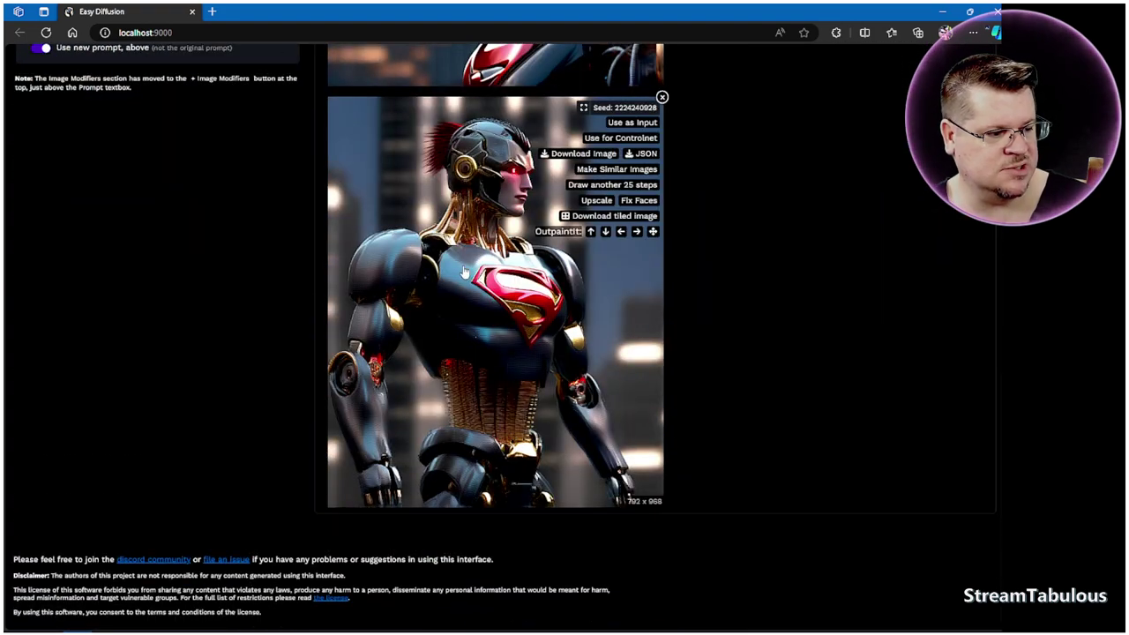
scroll(564, 397, "up", 15)
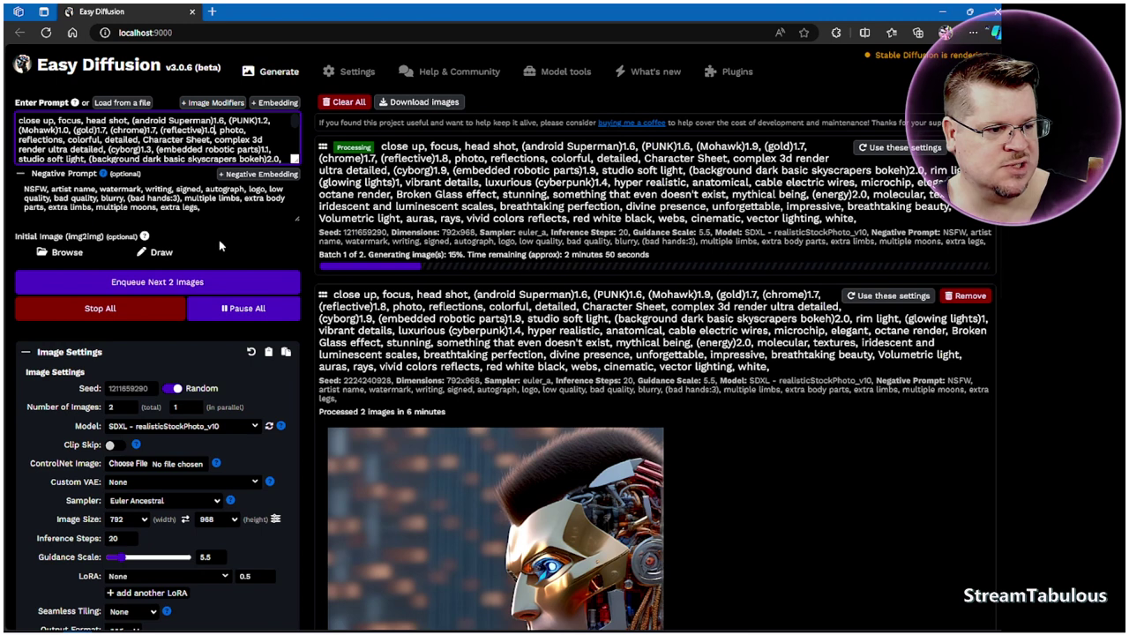
left_click(198, 283)
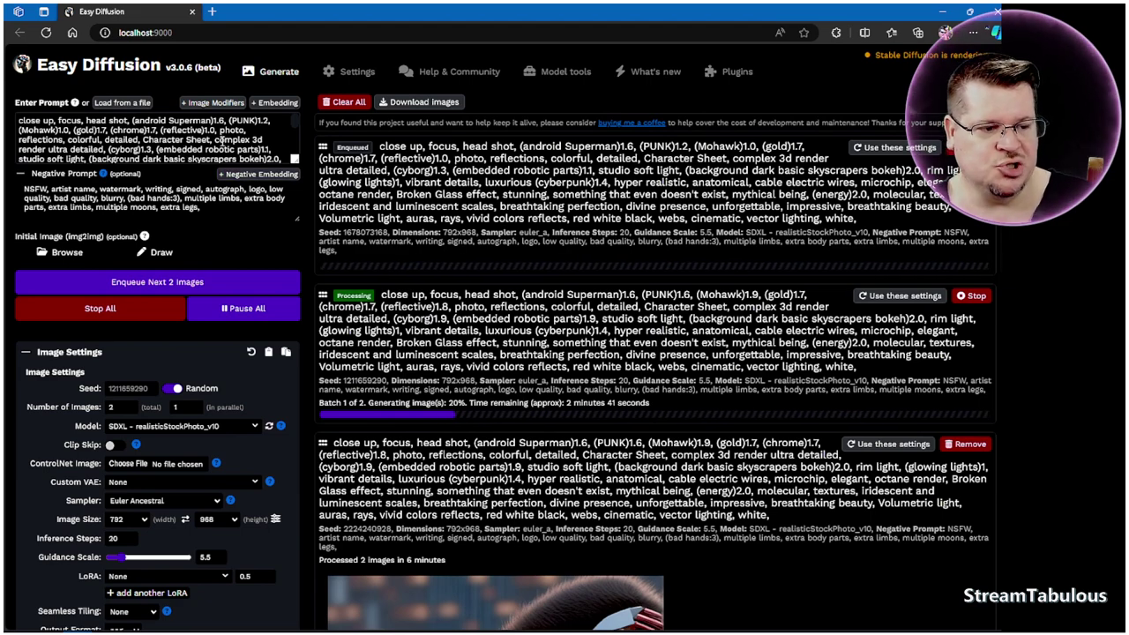
Add the term (BLUE)2.0 before the reflective term in the prompt, and enqueue another two images
scroll(540, 370, "down", 4)
scroll(541, 371, "down", 5)
scroll(540, 371, "up", 10)
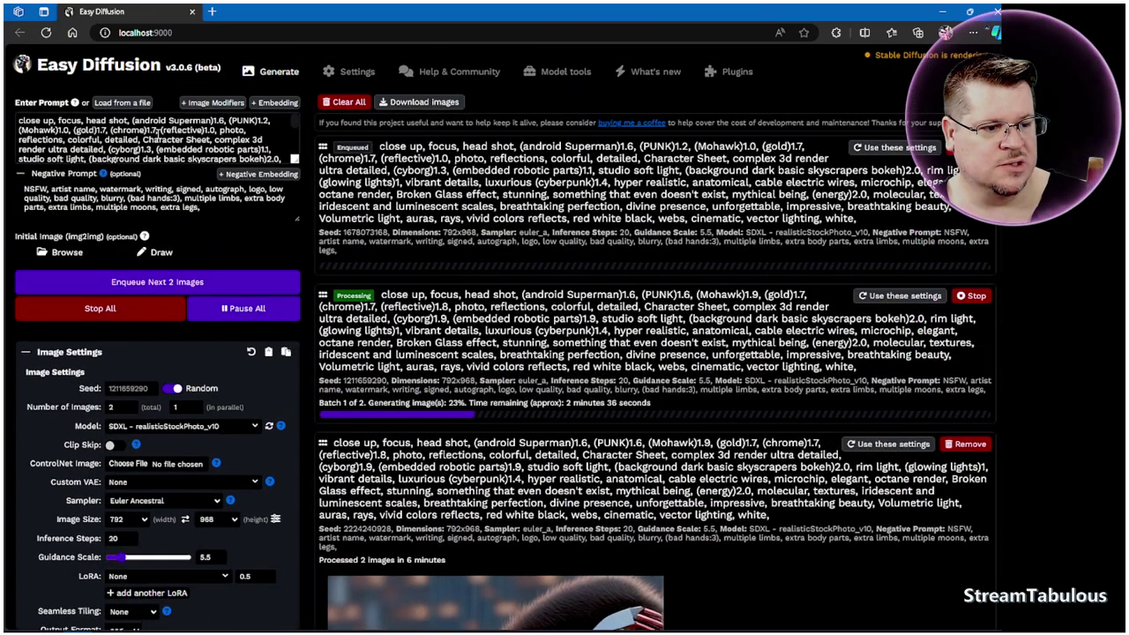
left_click(159, 132)
type("( ")
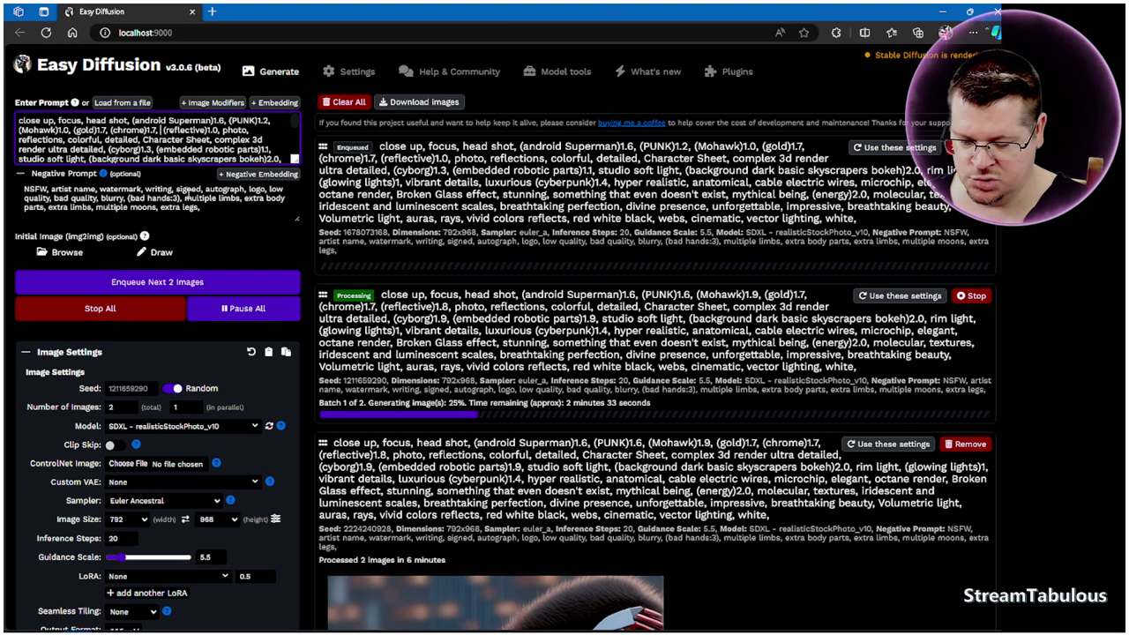
type("BLUE")
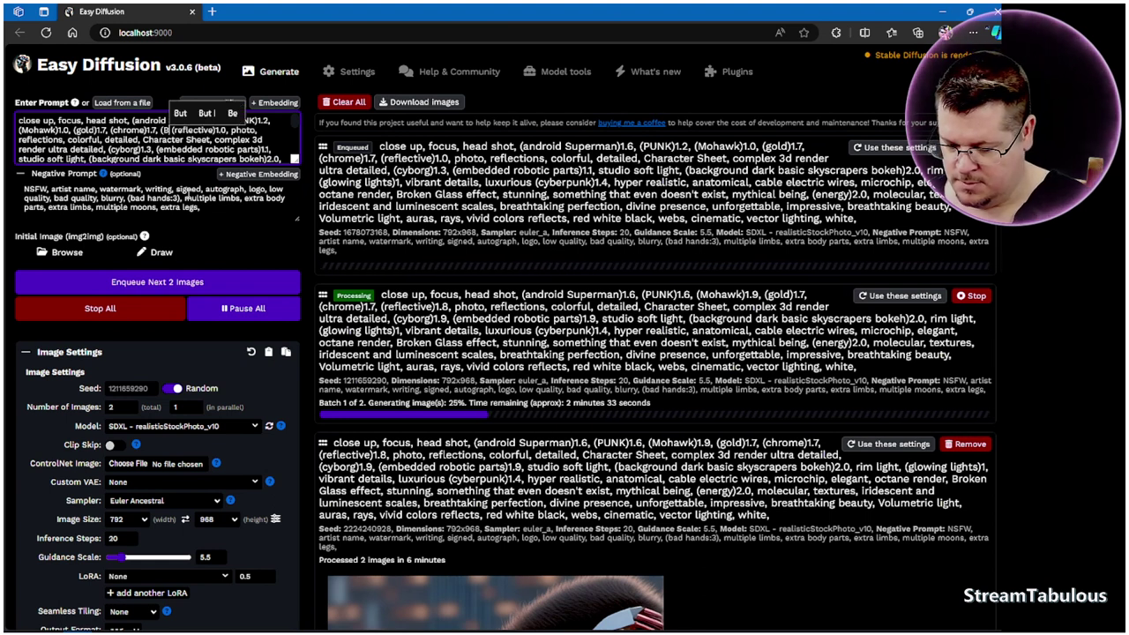
key("Escape")
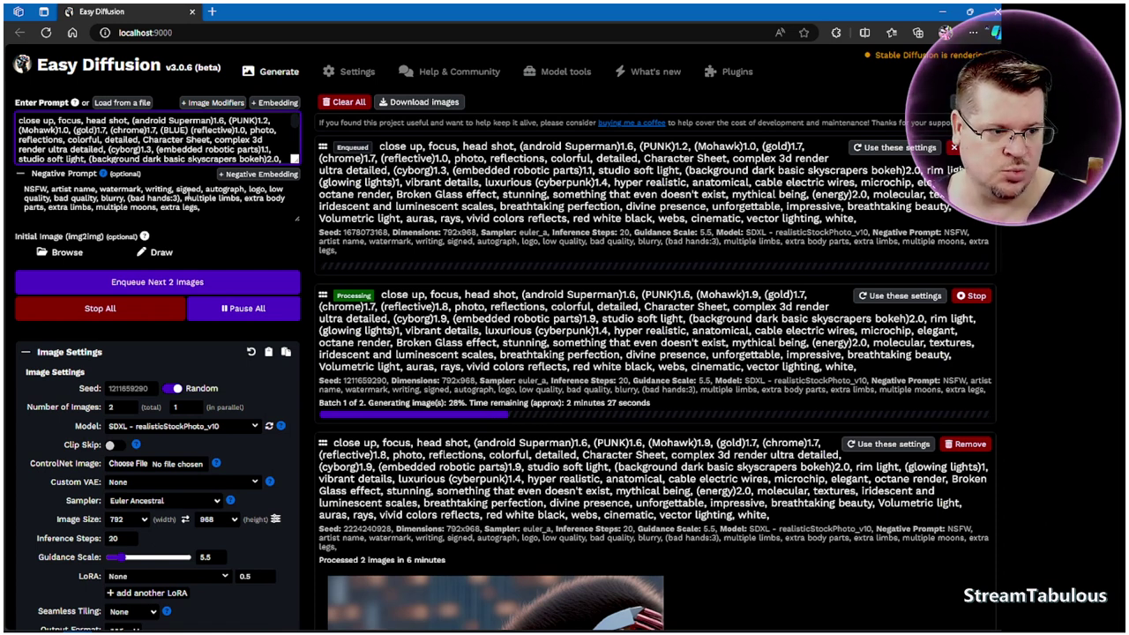
type(")2.0")
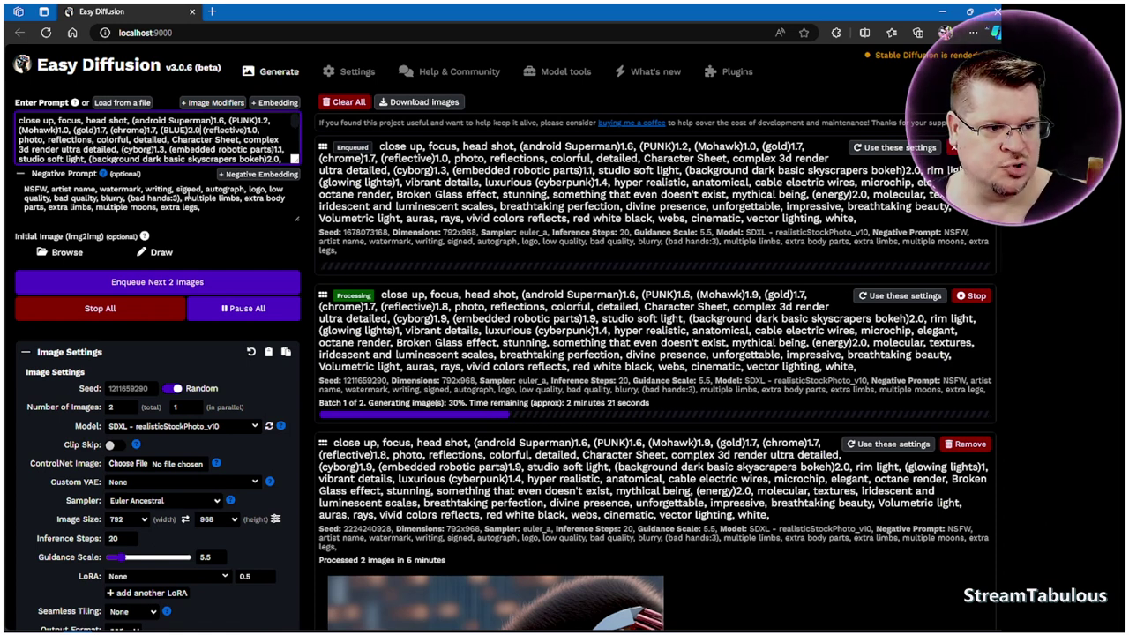
left_click(185, 284)
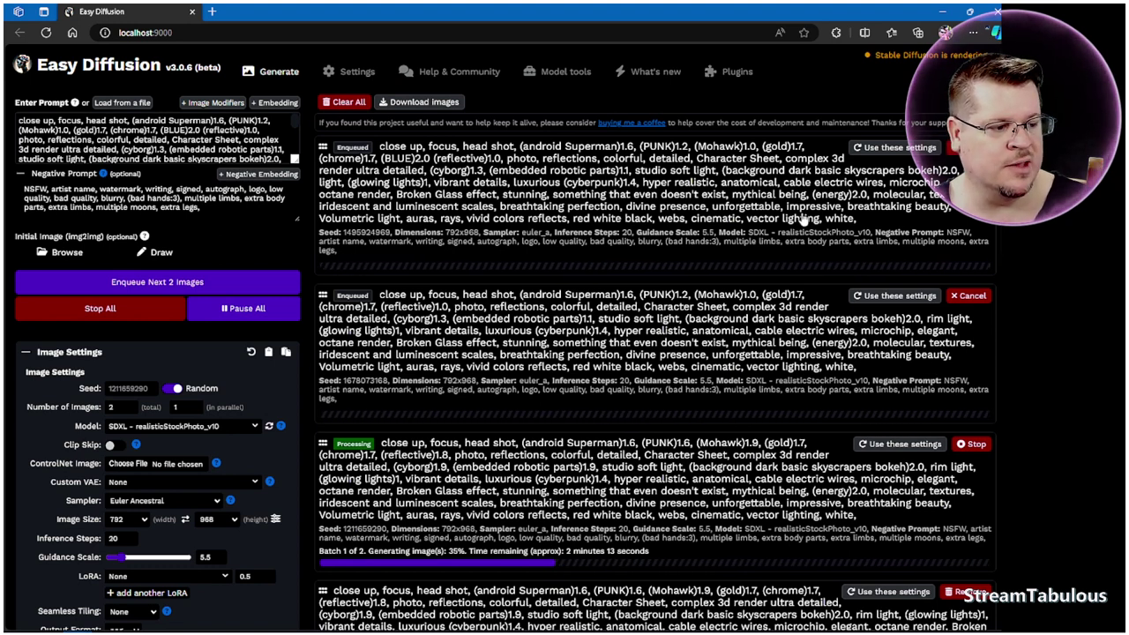
Replace Superman with Captain America in the prompt's android term, correct the spelling of Captain, and enqueue two more images
left_click(210, 120)
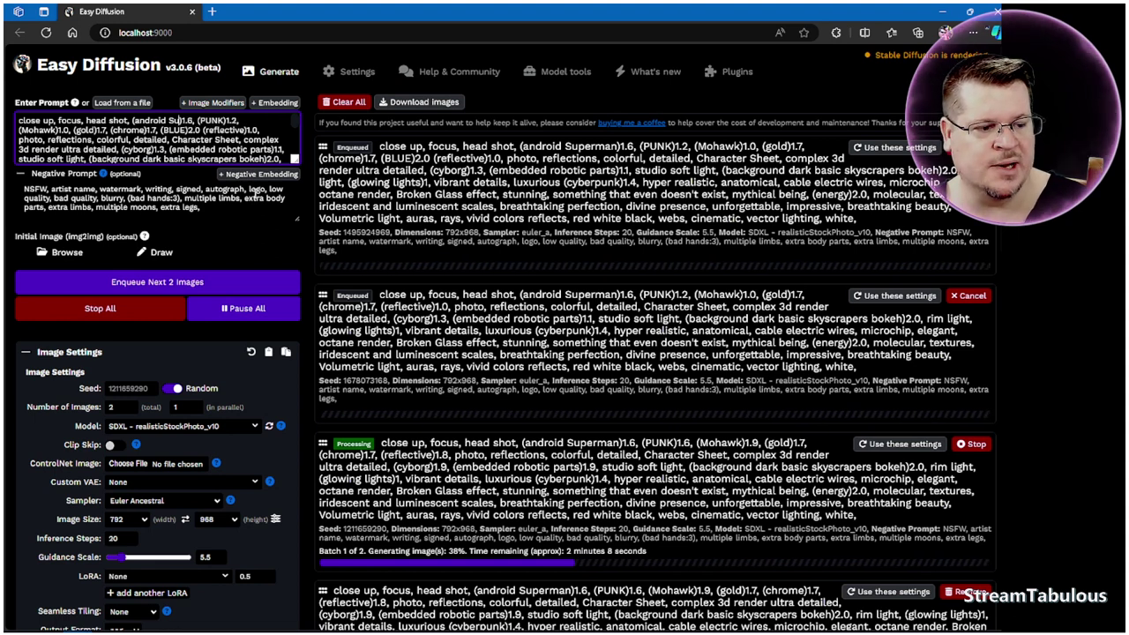
key("BackSpace")
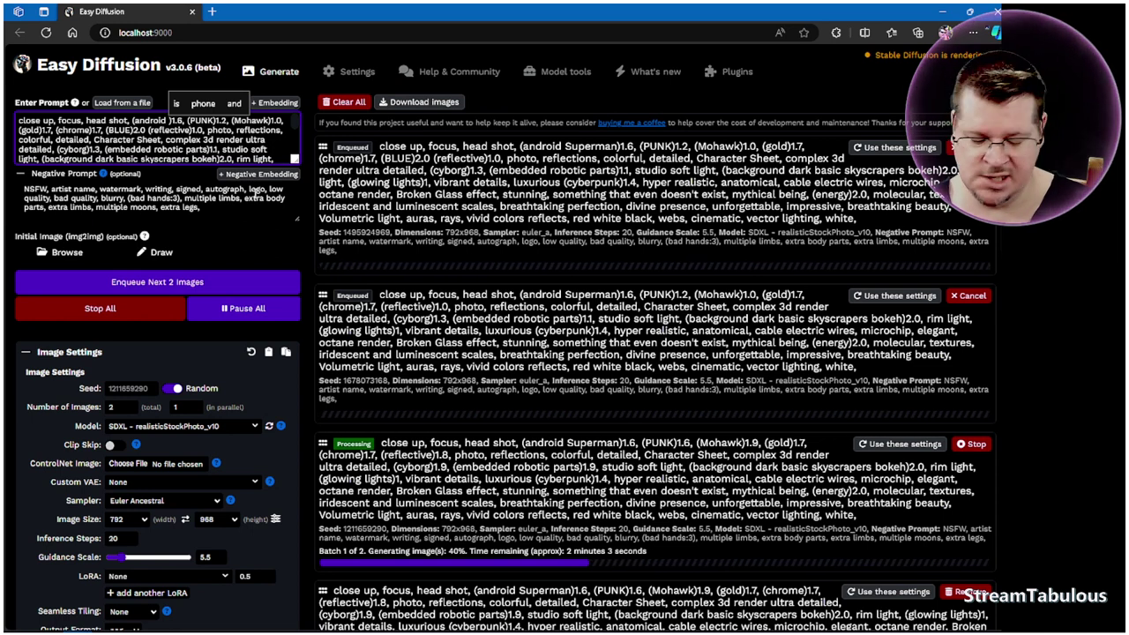
type("I")
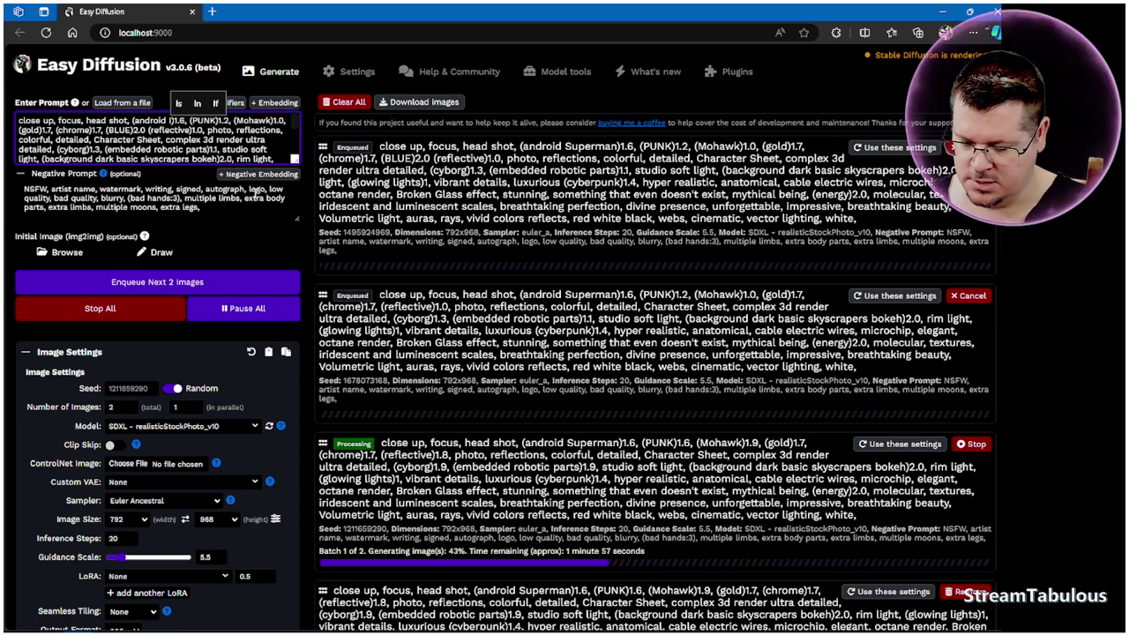
key("BackSpace")
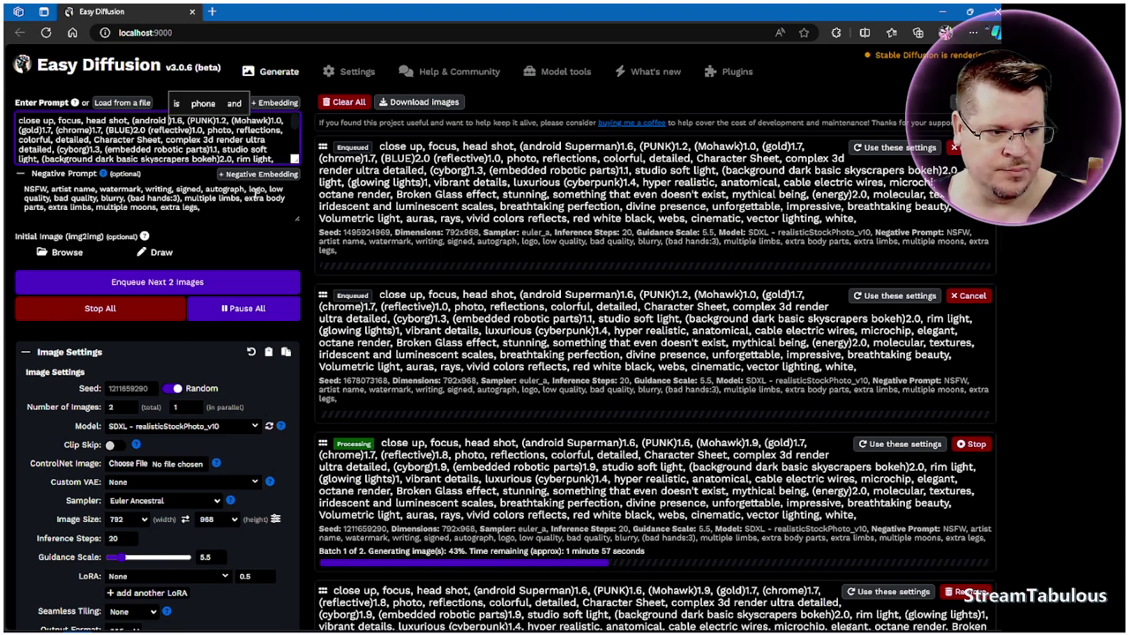
type("Captain")
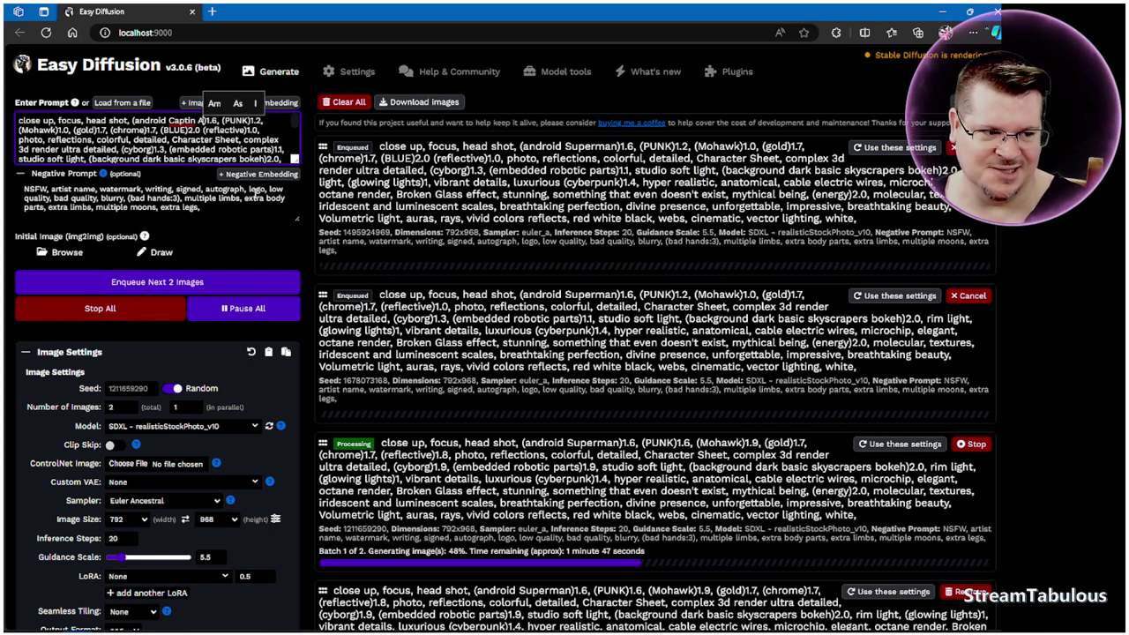
type(" A")
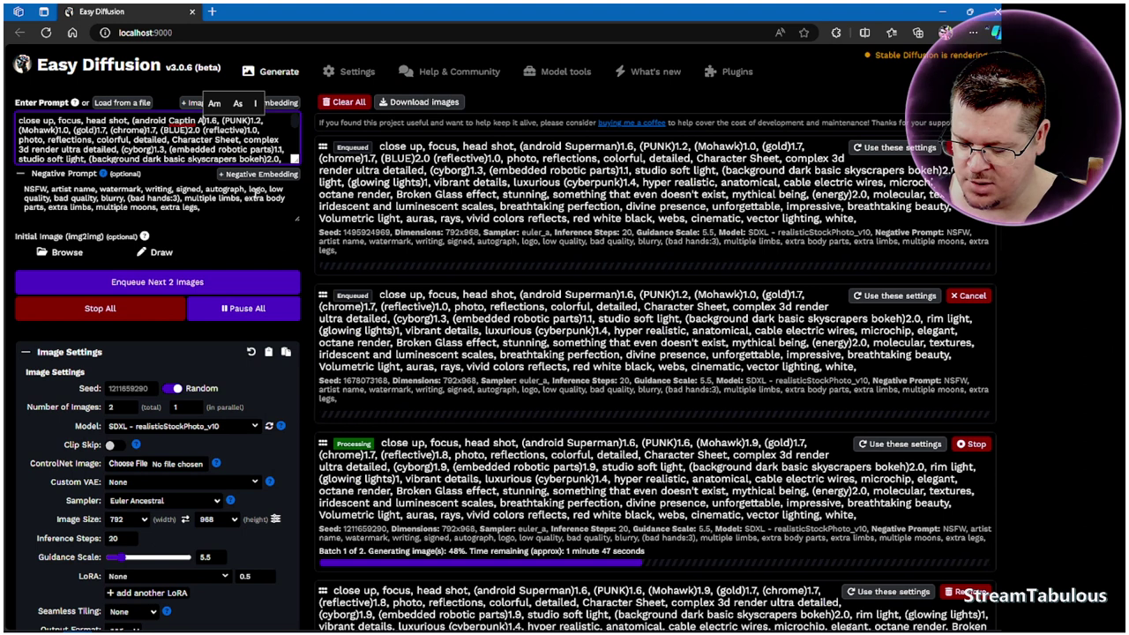
type("merica")
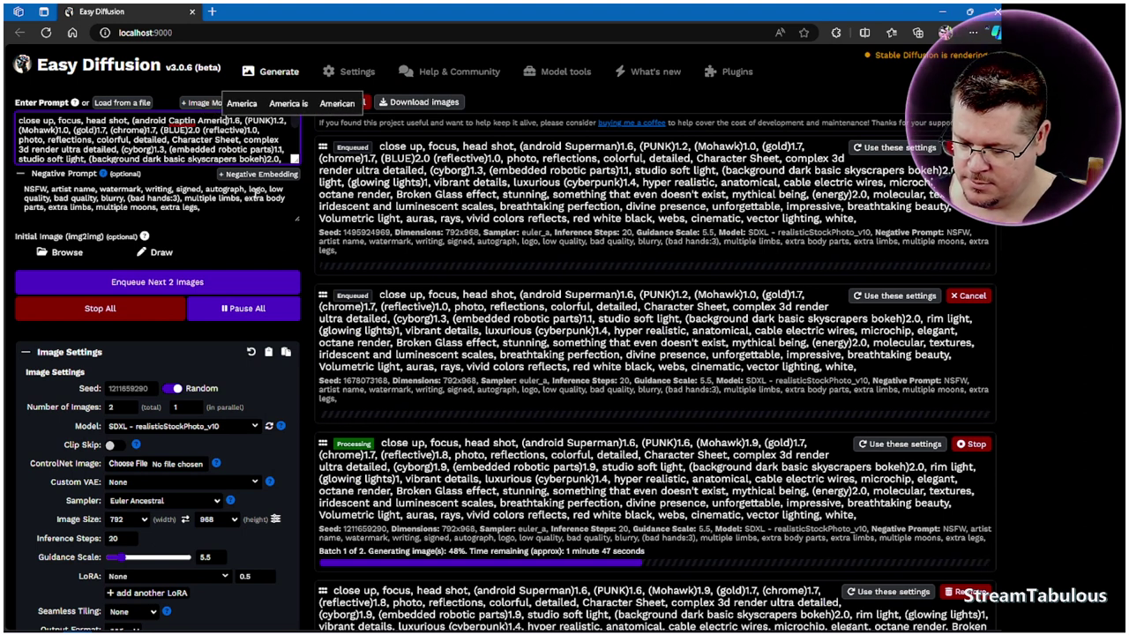
right_click(192, 122)
mouse_move(133, 134)
left_click(221, 138)
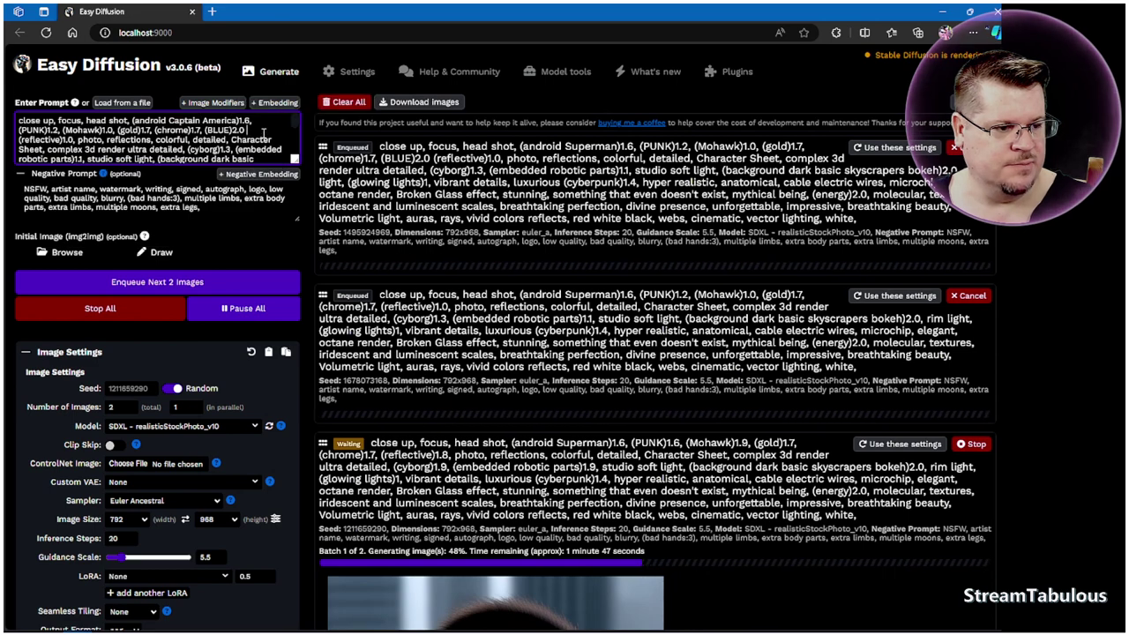
left_click(203, 283)
Cancel the queued android Superman task that contains the (BLUE)2.0 term and confirm stopping it
scroll(203, 282, "down", 1)
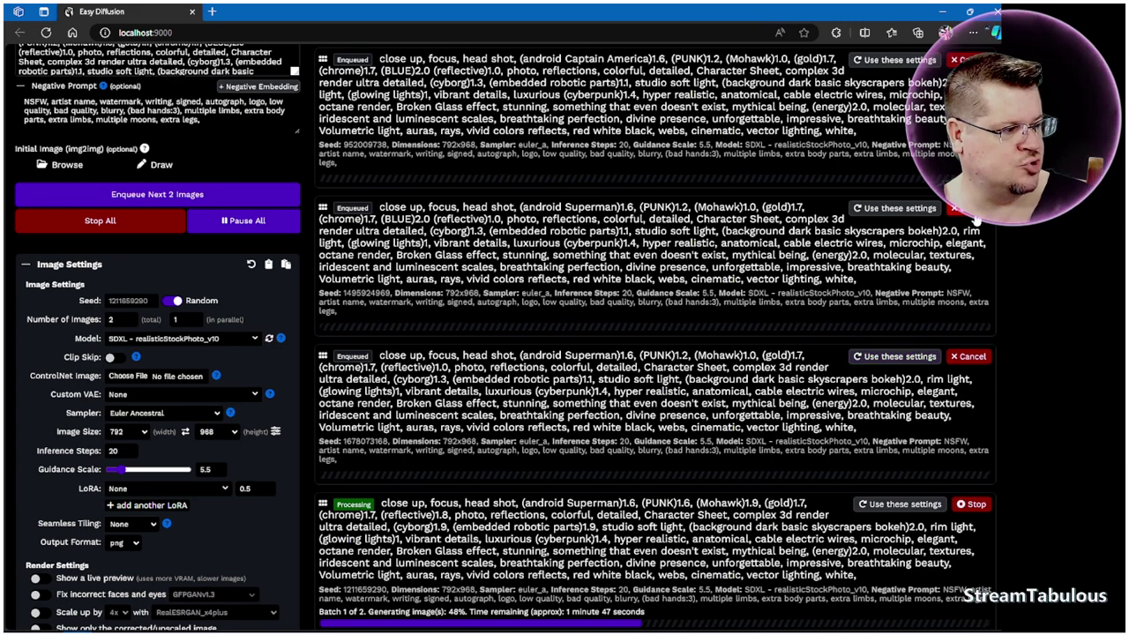
left_click(976, 216)
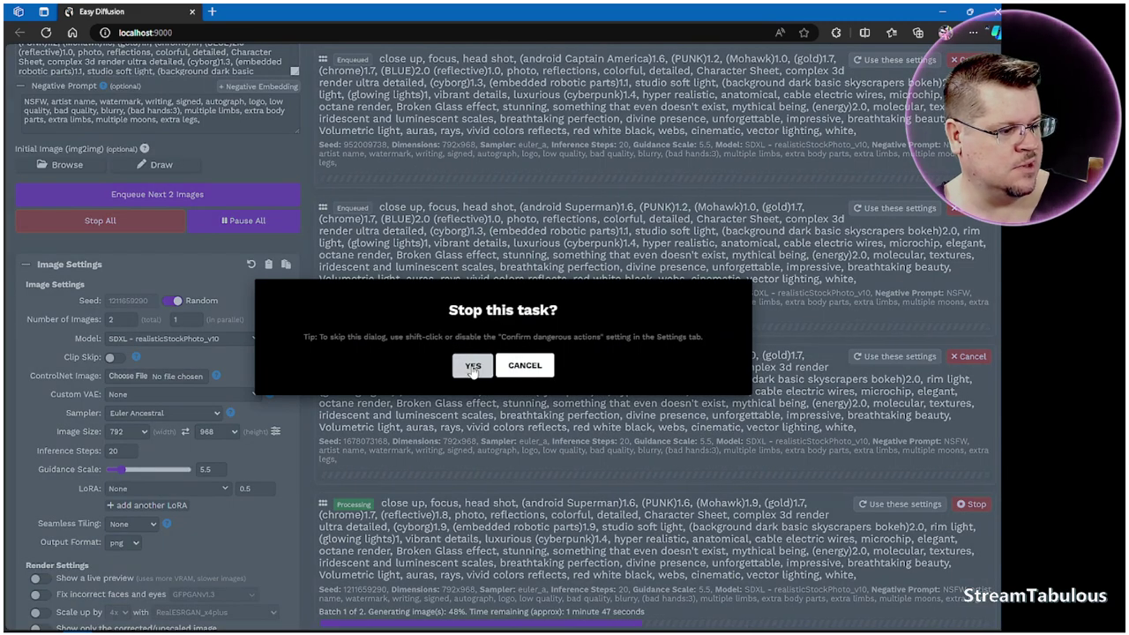
left_click(472, 367)
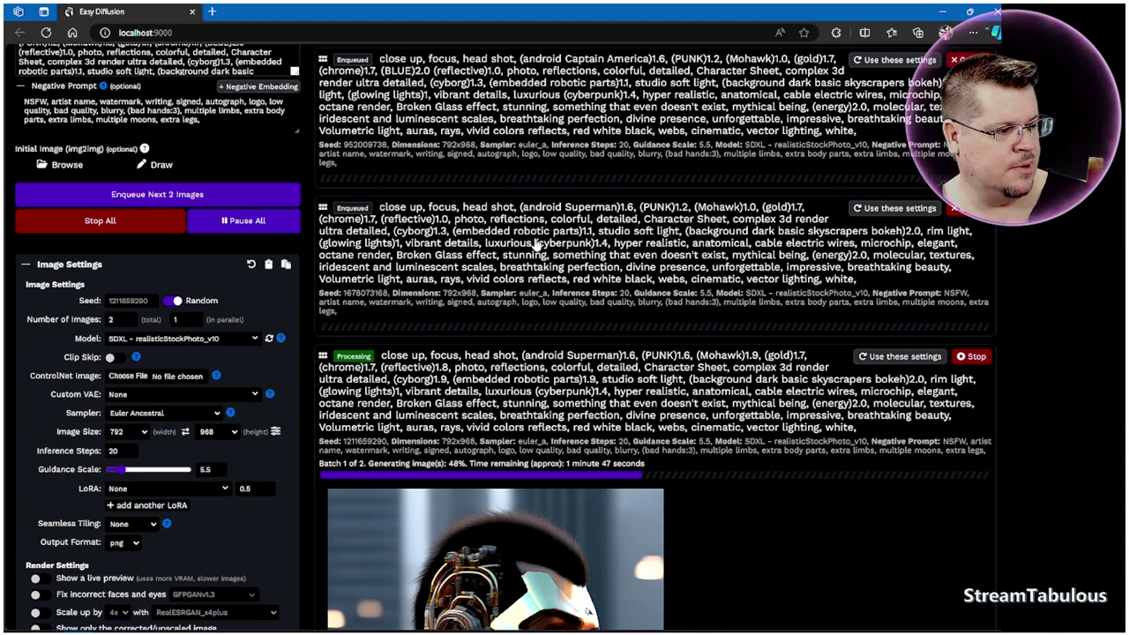
Examine the first image of the batch being processed and read through that task's prompt
scroll(561, 239, "down", 4)
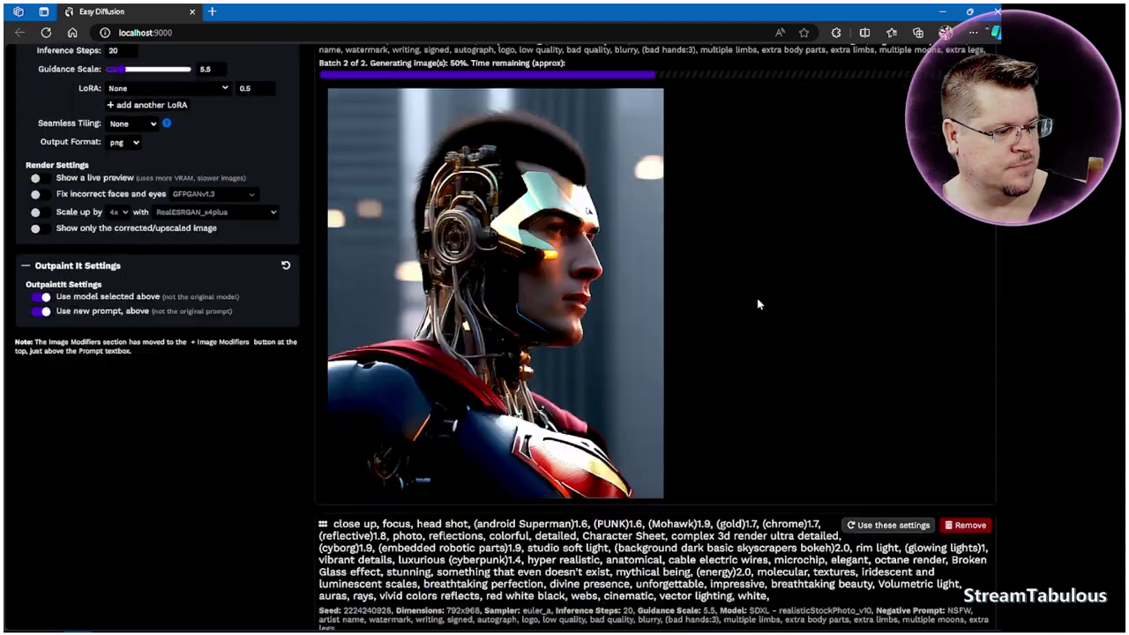
mouse_move(573, 331)
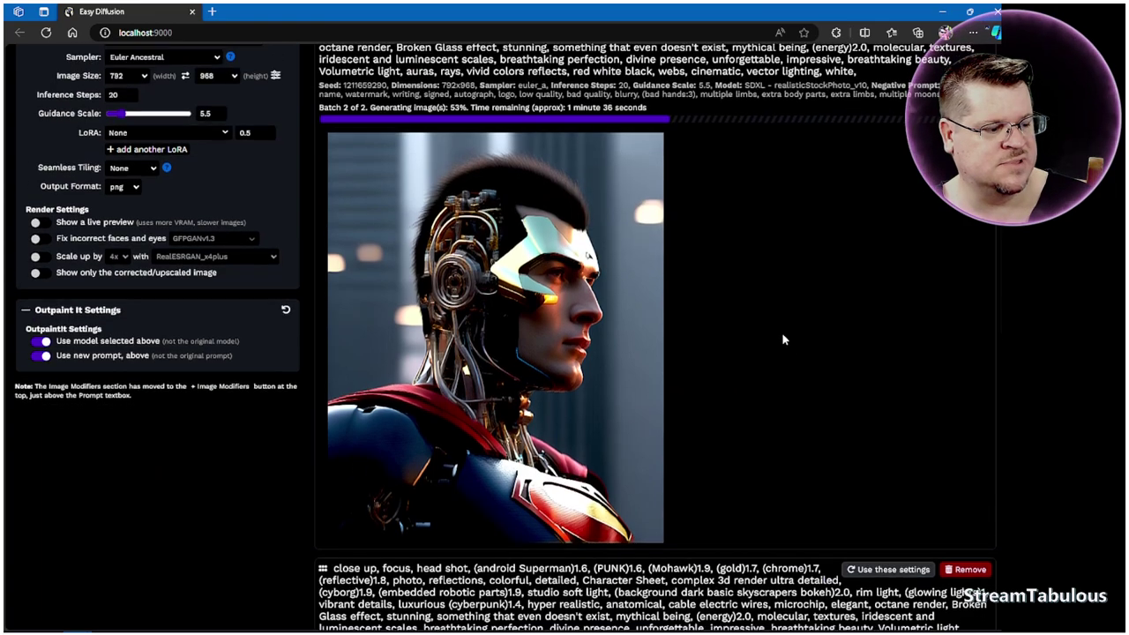
scroll(783, 339, "down", 4)
scroll(576, 289, "up", 8)
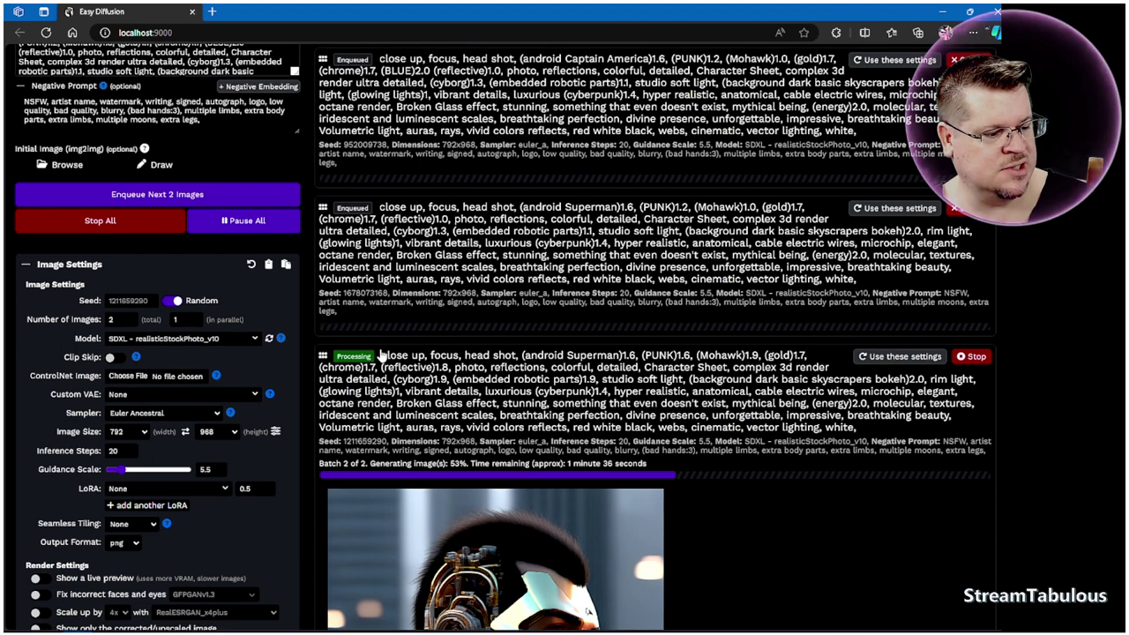
double_click(394, 356)
left_click_drag(399, 360, 901, 427)
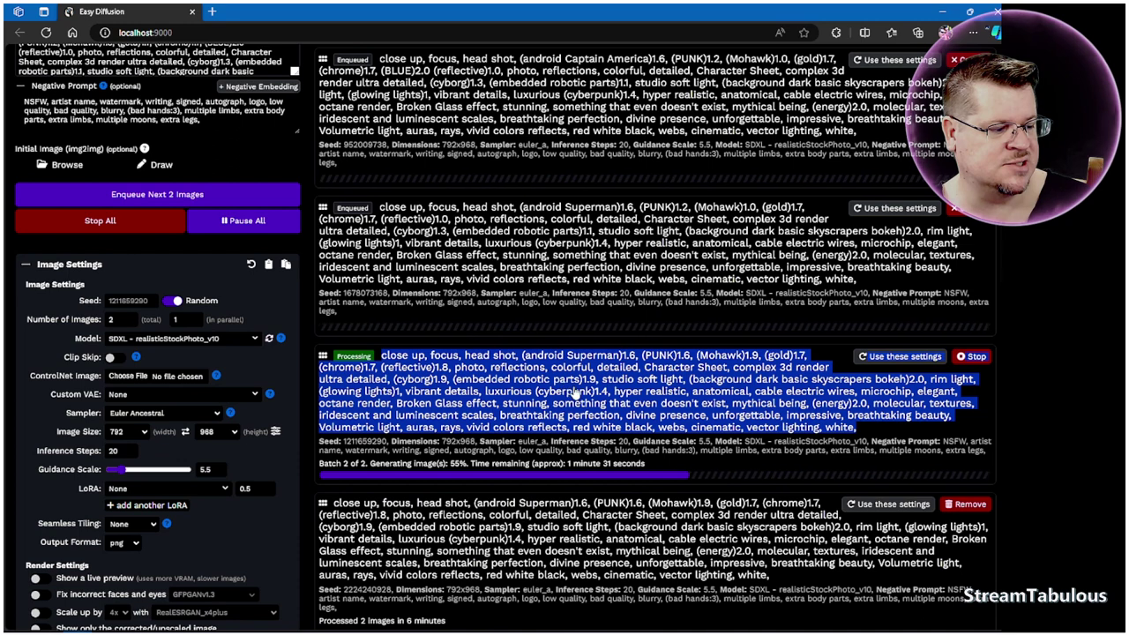
left_click(618, 401)
double_click(644, 404)
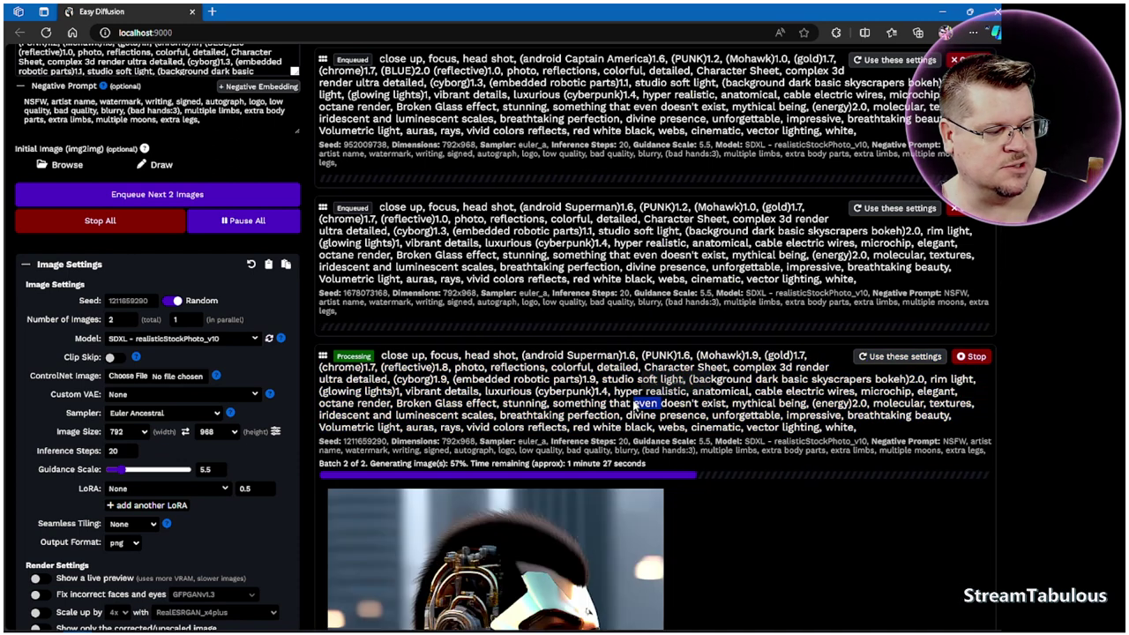
left_click(860, 431)
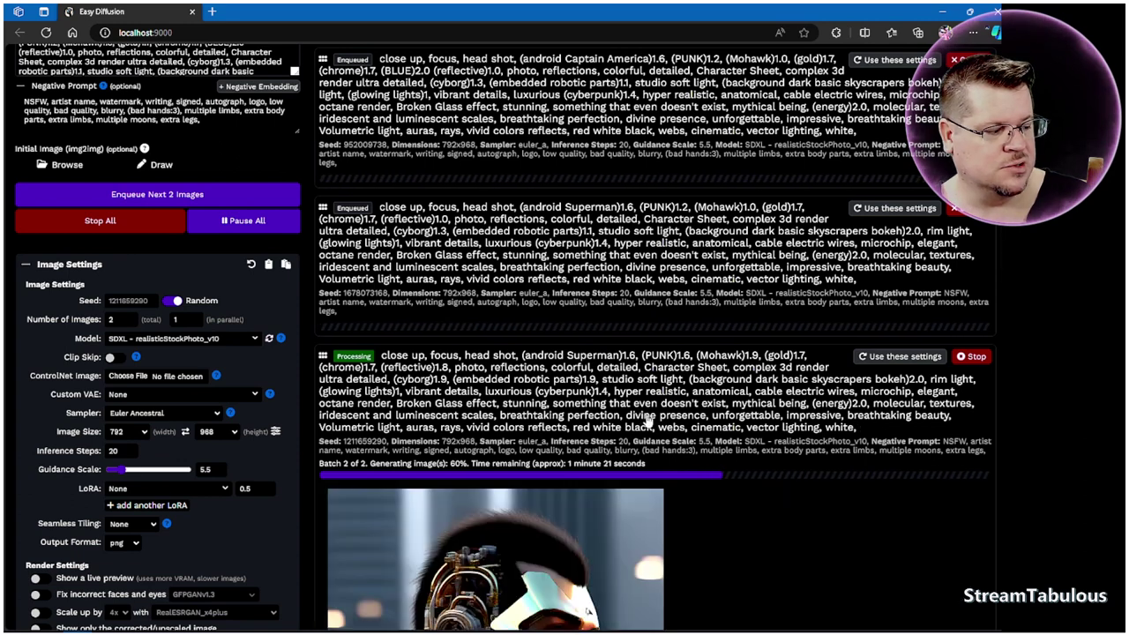
Check the running batch's progress and compare its first image with the prompts of the queued tasks
scroll(786, 459, "down", 1)
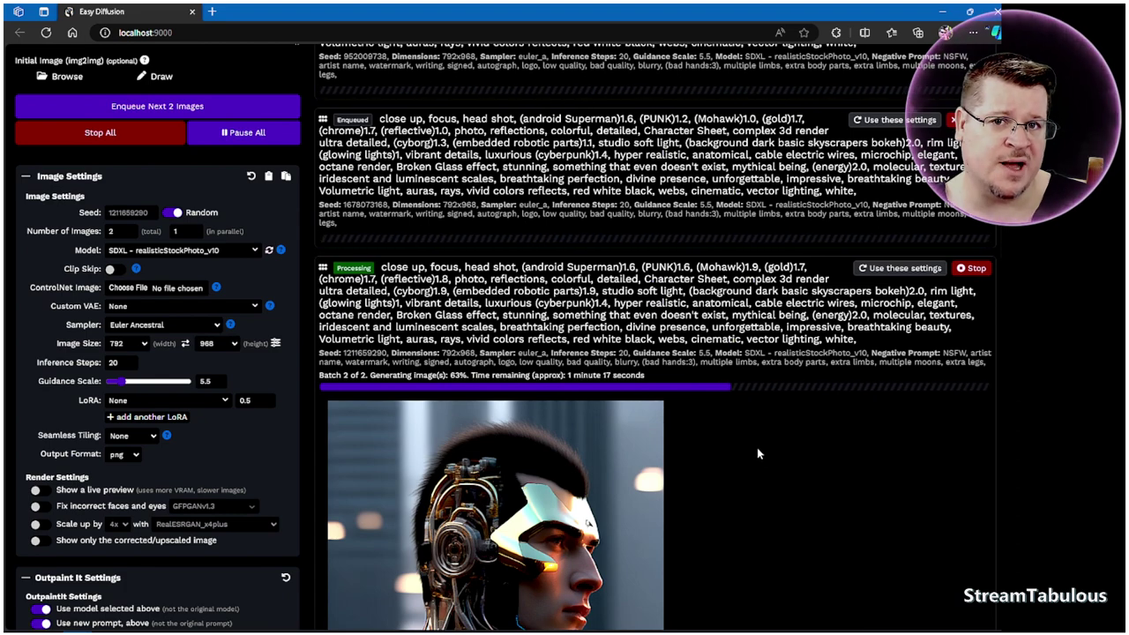
scroll(298, 269, "up", 2)
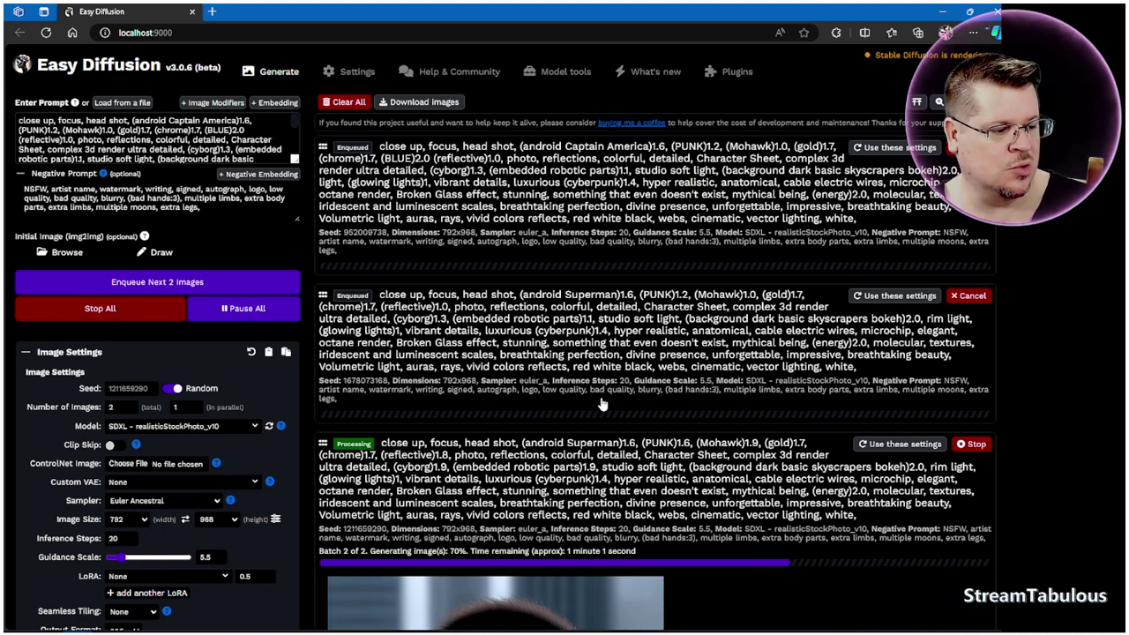
scroll(609, 402, "down", 2)
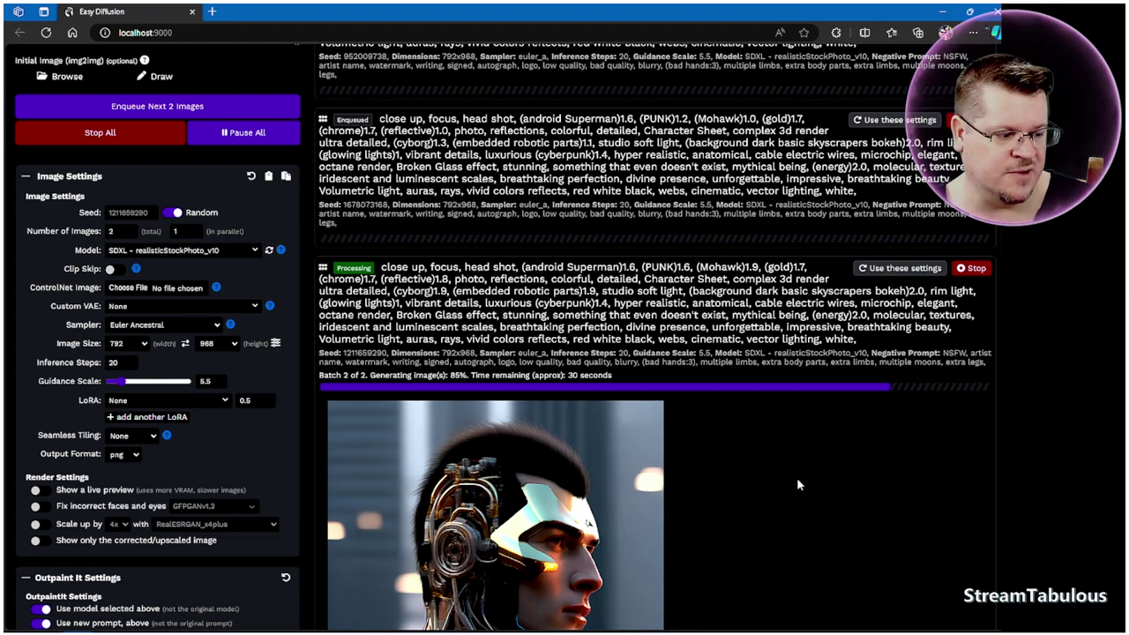
scroll(796, 478, "down", 3)
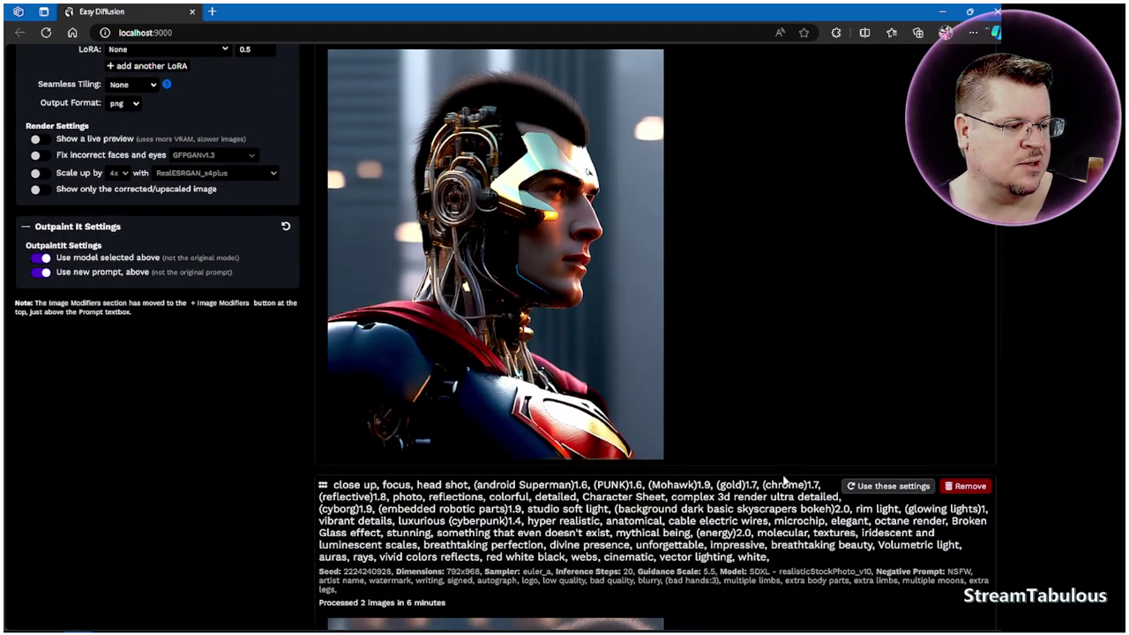
scroll(769, 460, "up", 5)
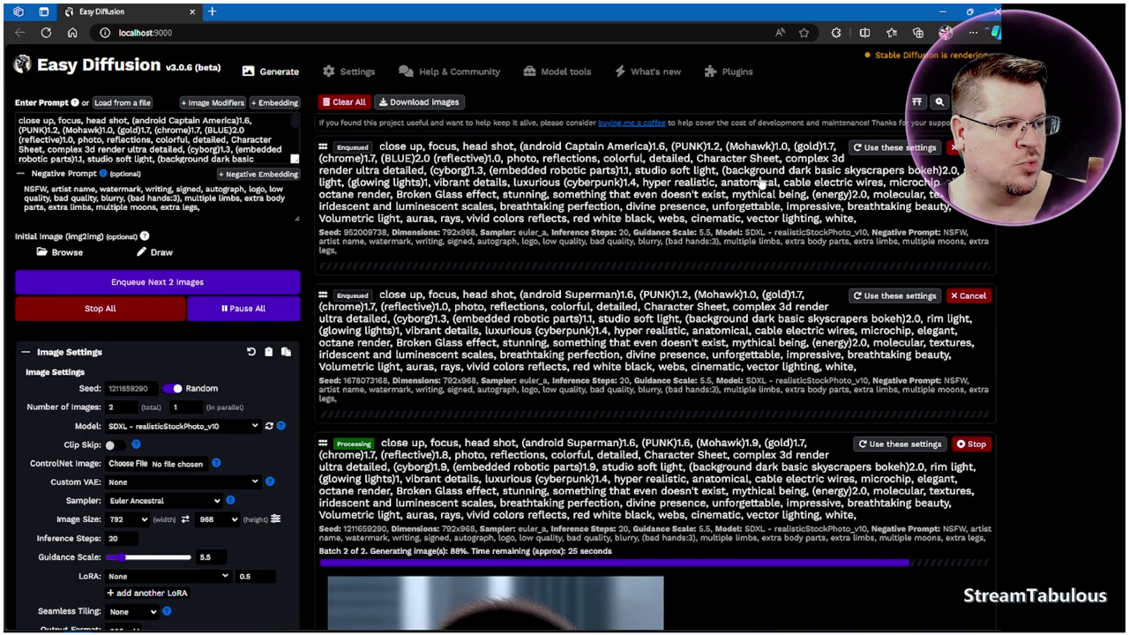
Review both finished images of the completed android Superman batch alongside its weighted prompt
scroll(534, 326, "down", 5)
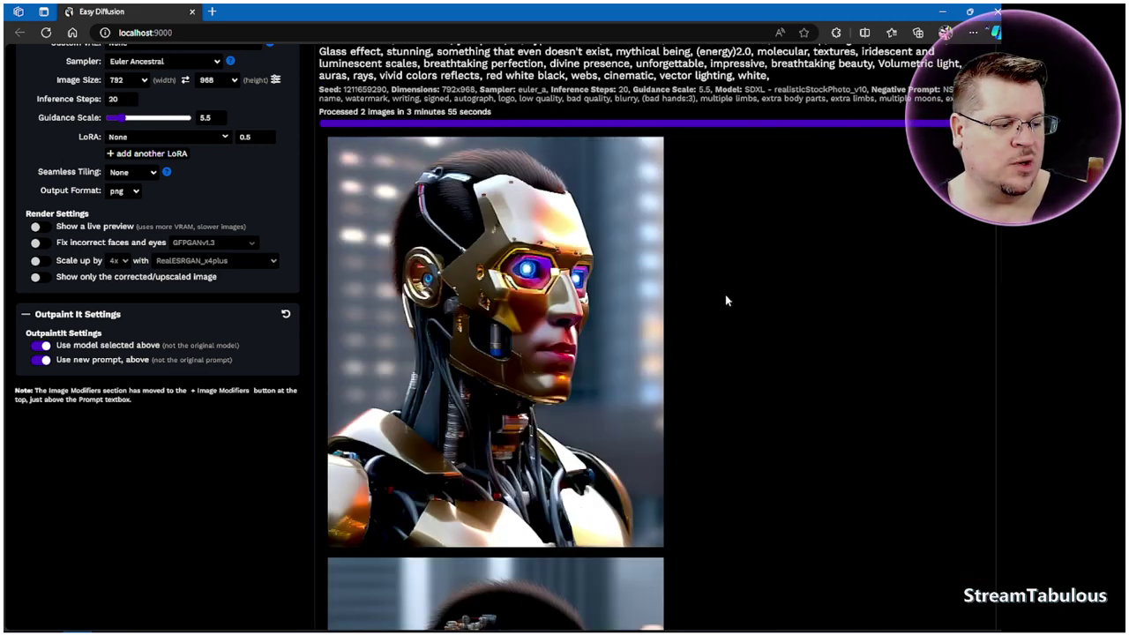
scroll(721, 305, "down", 5)
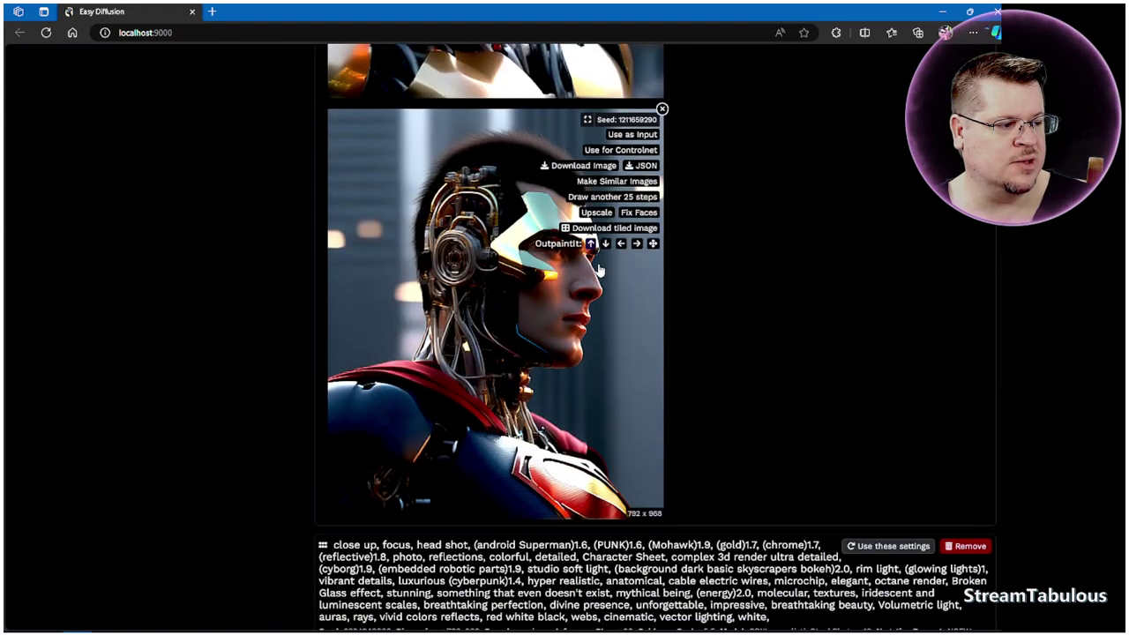
scroll(629, 256, "up", 1)
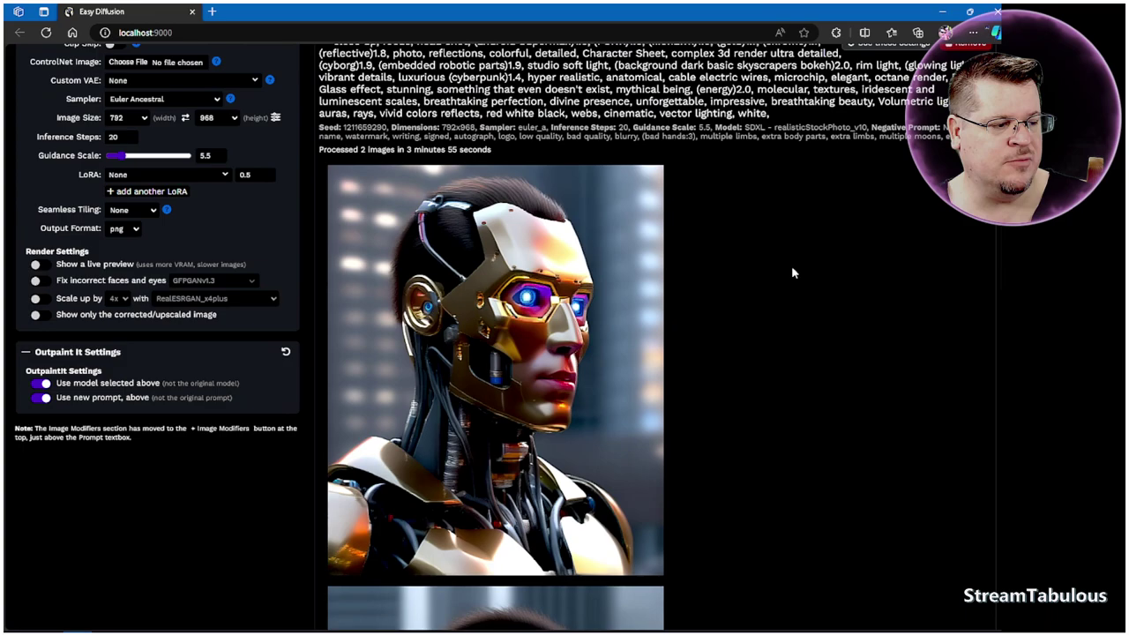
scroll(565, 353, "up", 5)
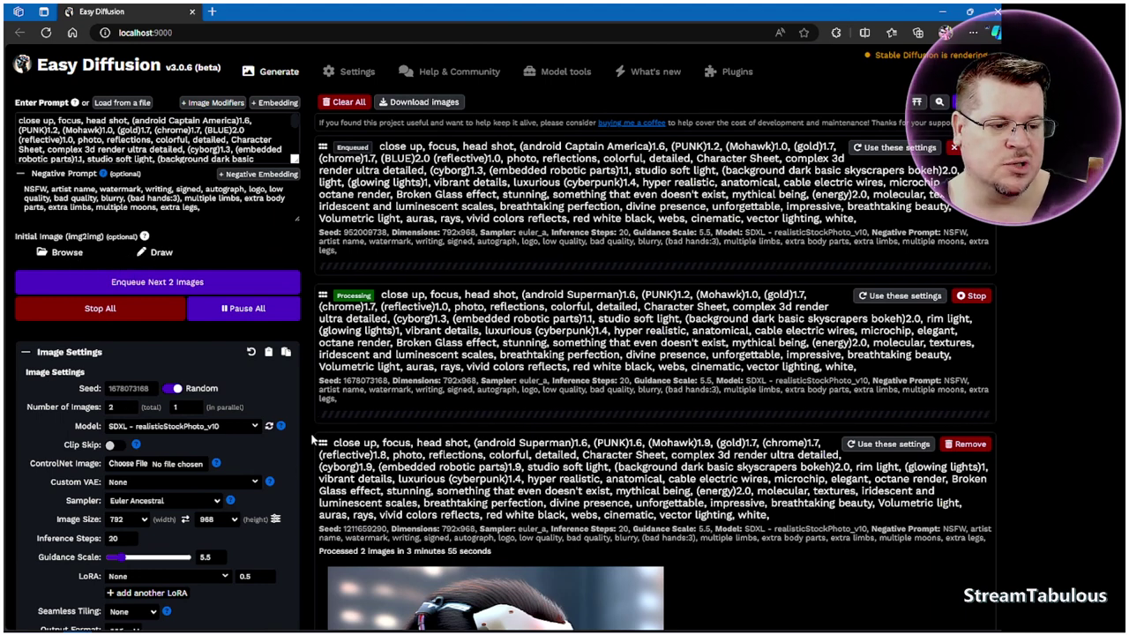
scroll(310, 447, "down", 1)
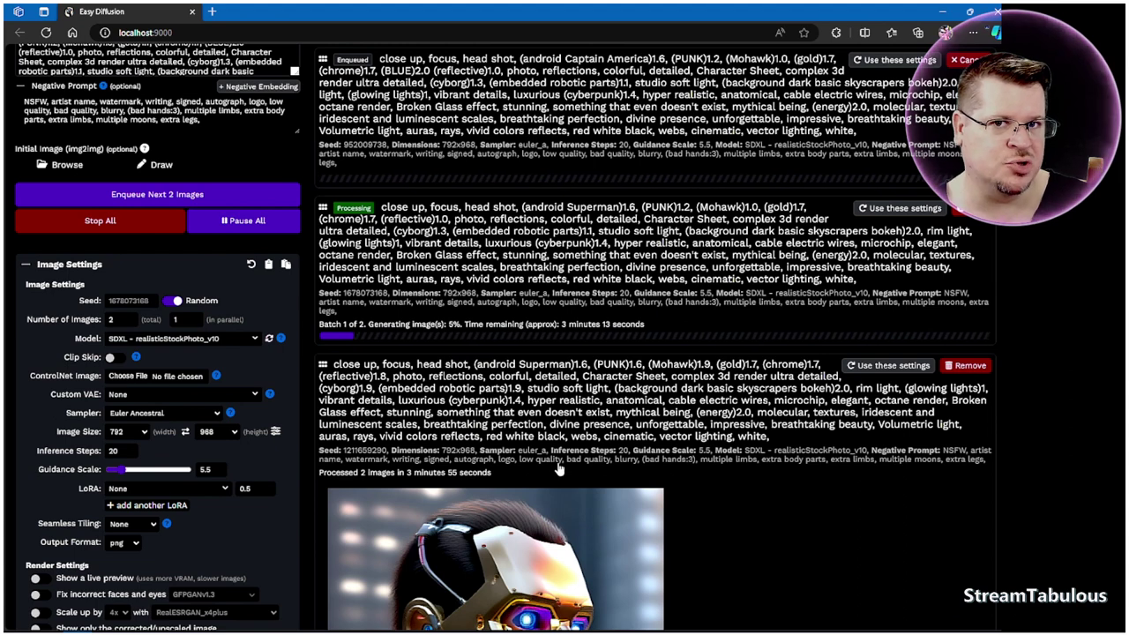
scroll(576, 465, "down", 1)
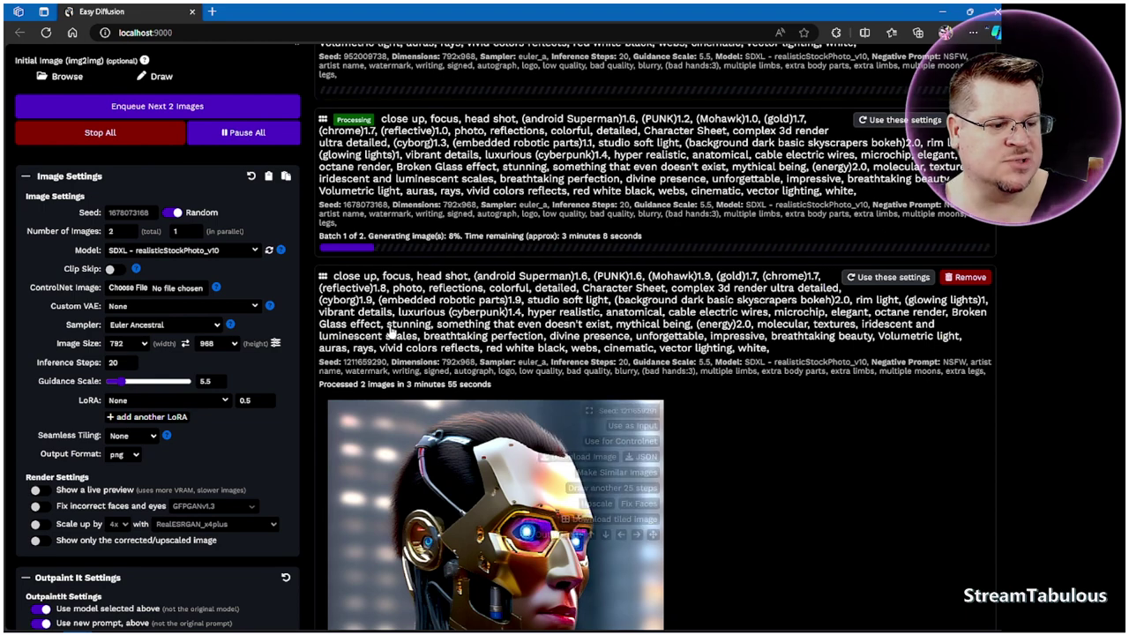
scroll(548, 405, "up", 2)
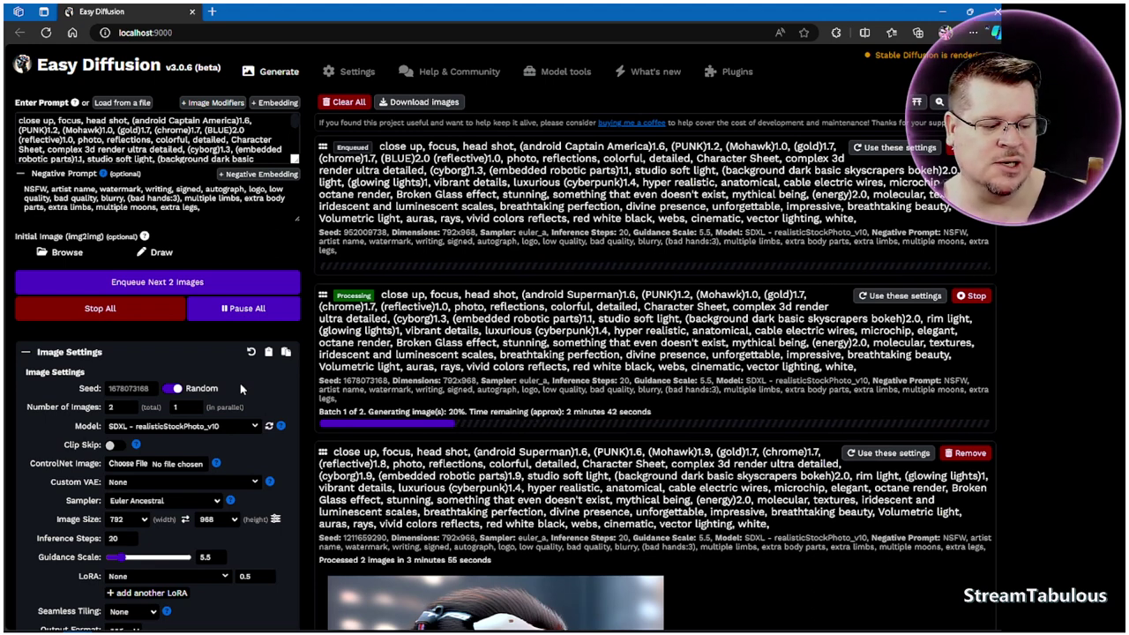
Check the running batch's progress alongside the enqueued Captain America task and the first image of the completed android Superman batch
scroll(243, 386, "down", 3)
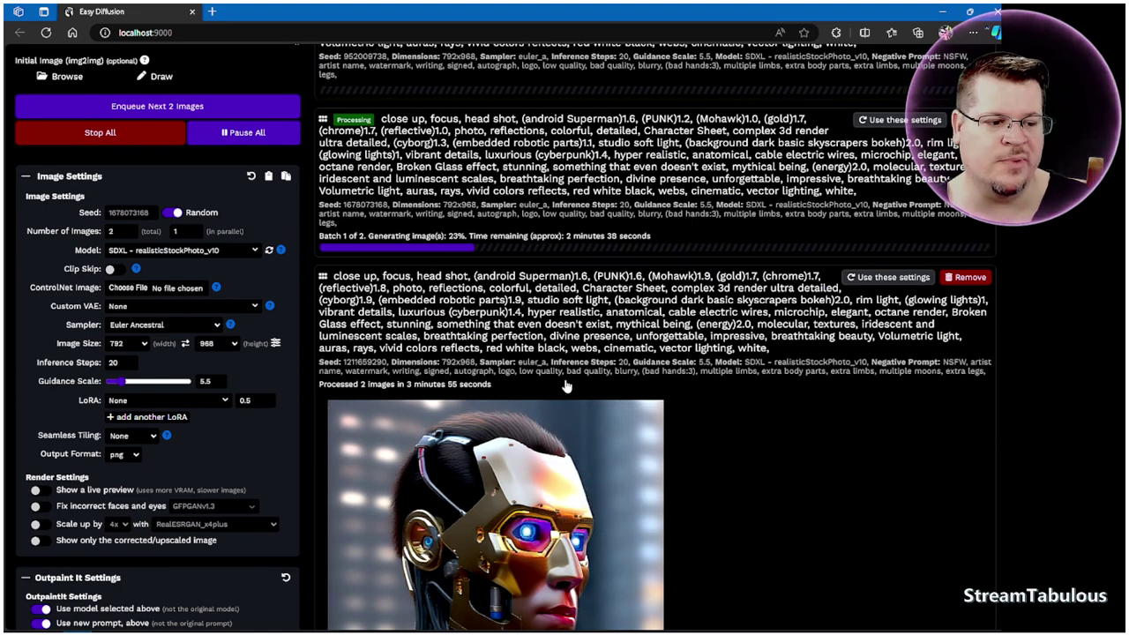
scroll(311, 252, "up", 3)
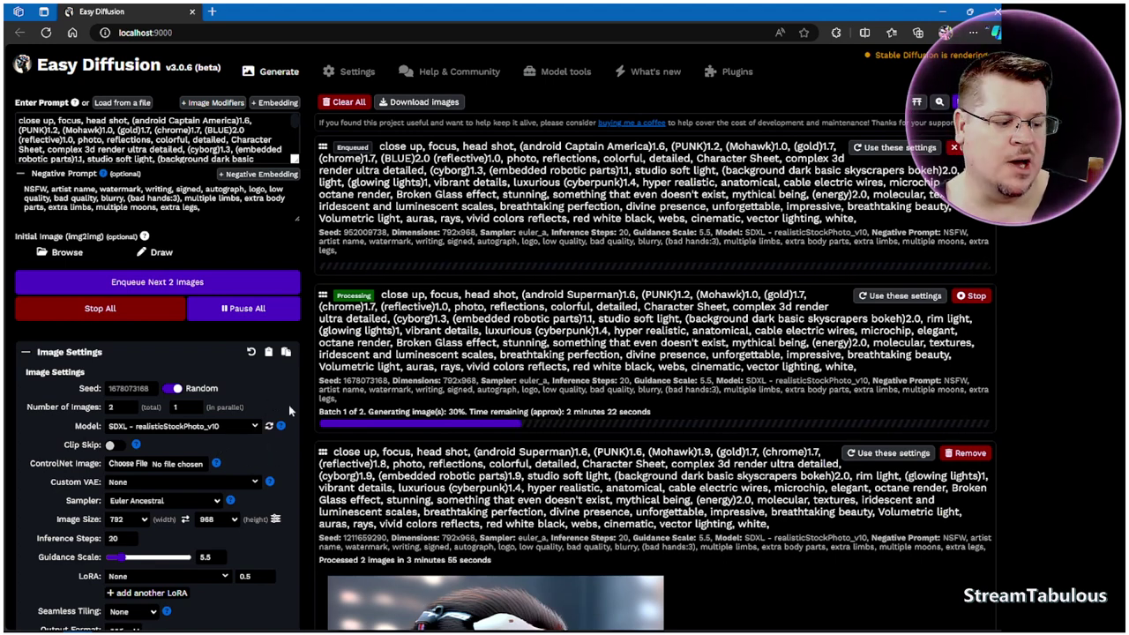
scroll(366, 505, "down", 1)
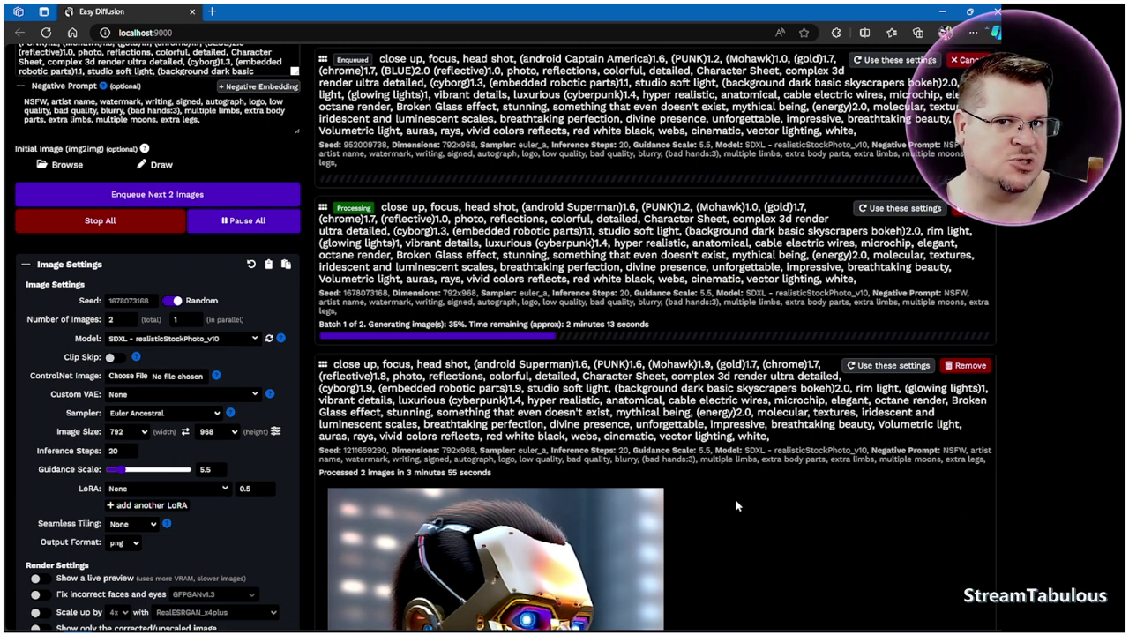
scroll(737, 506, "down", 2)
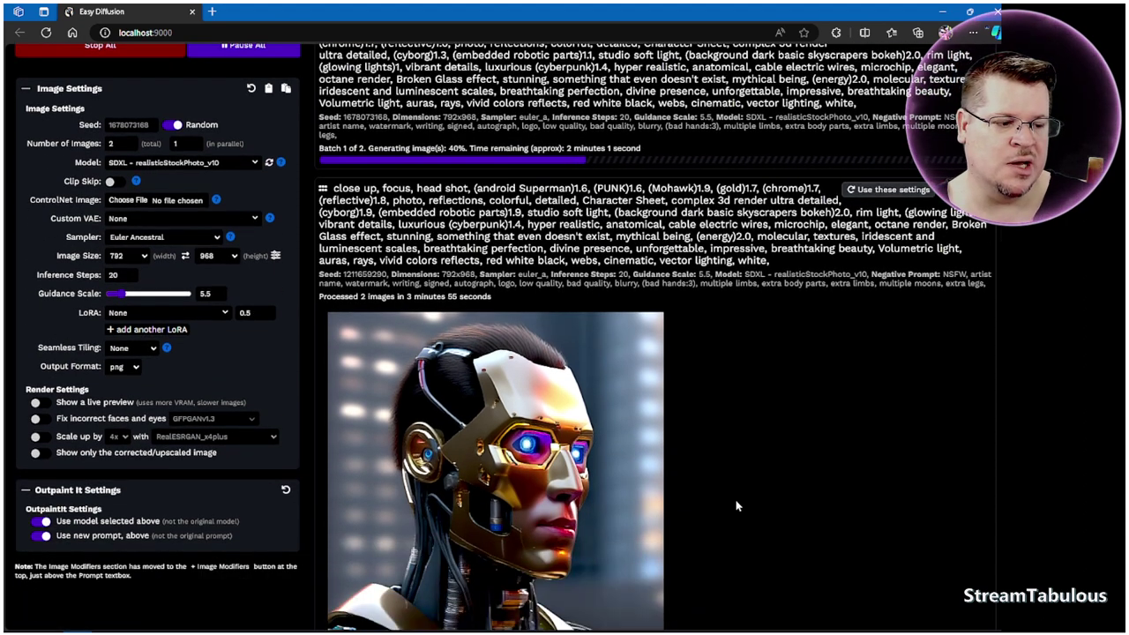
scroll(737, 505, "up", 1)
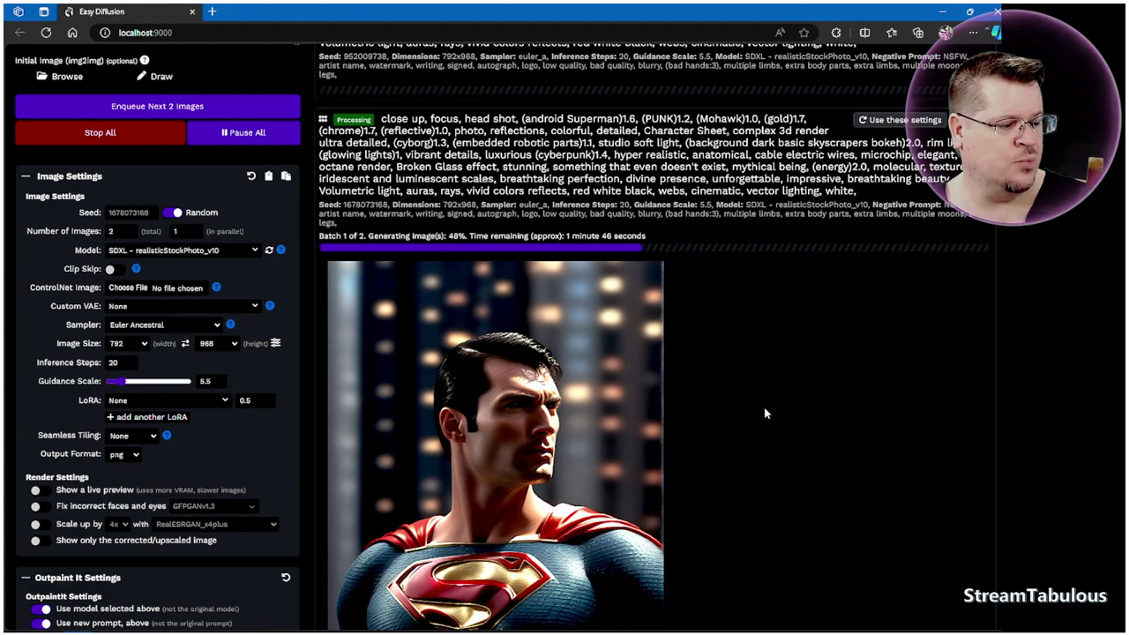
Review the images of both completed android Superman batches that use (PUNK)1.6 and (Mohawk)1.9 in their prompts
scroll(763, 414, "down", 15)
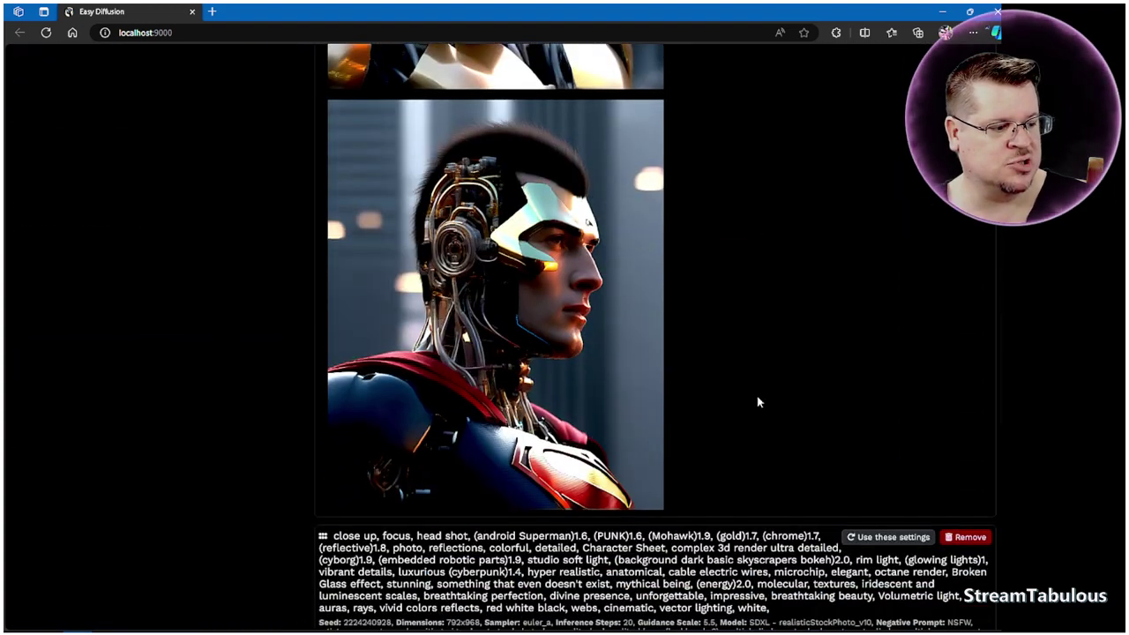
scroll(748, 448, "down", 3)
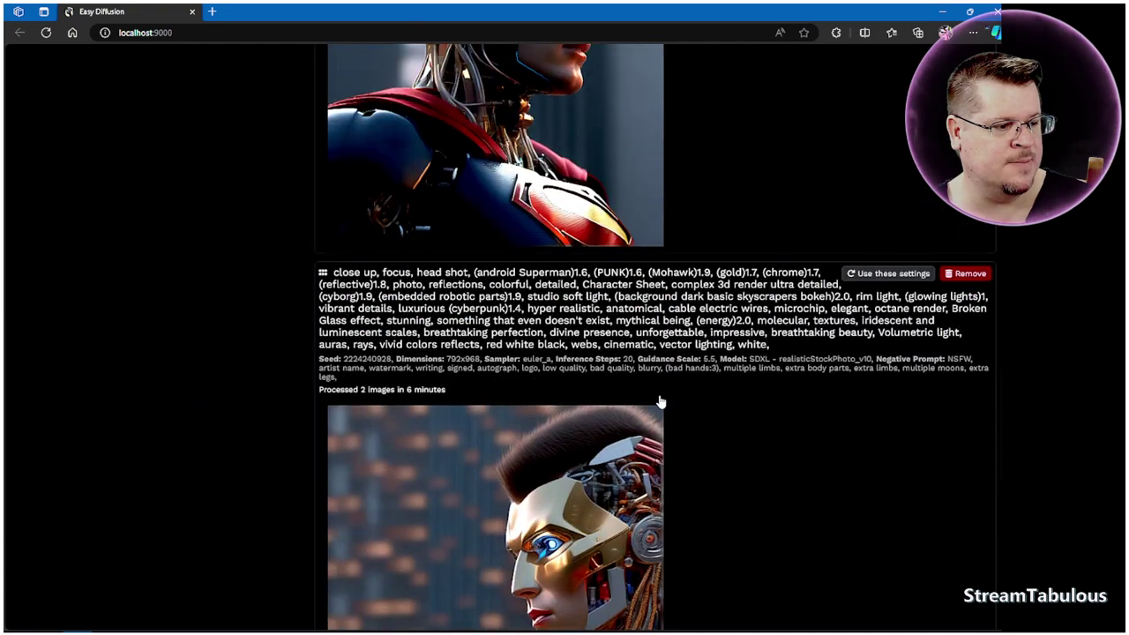
scroll(657, 383, "up", 3)
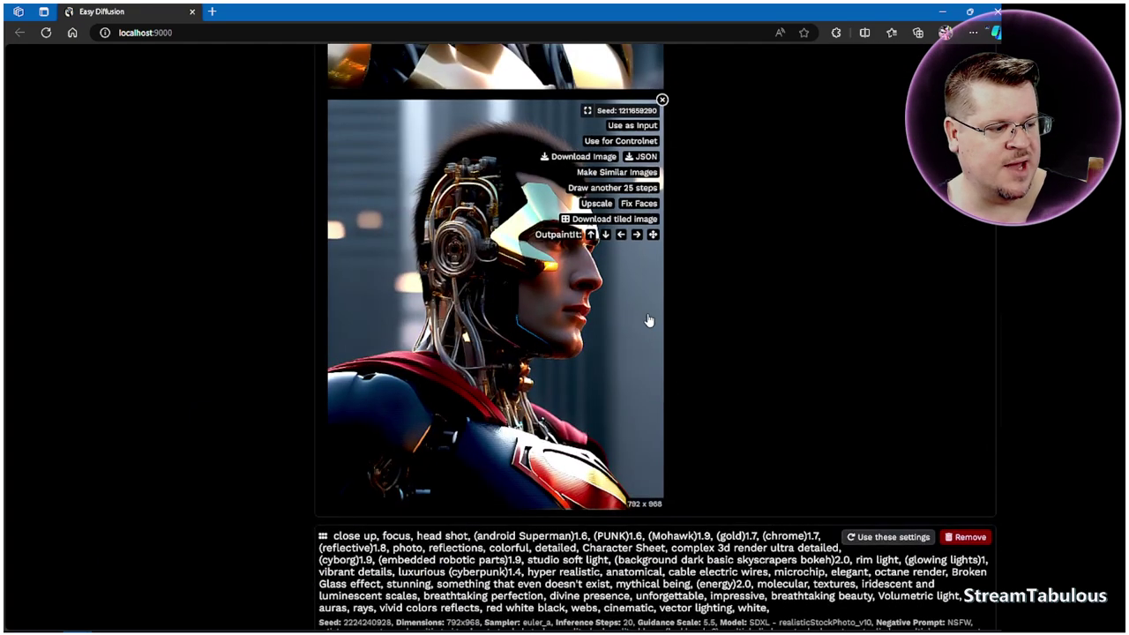
scroll(763, 375, "up", 6)
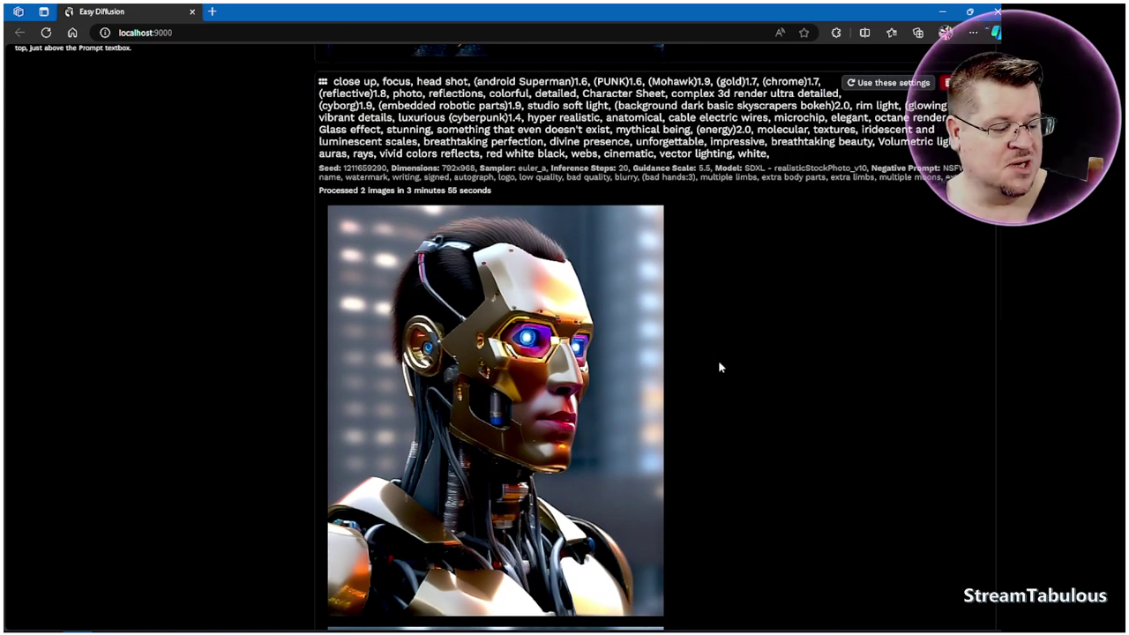
scroll(718, 367, "down", 1)
mouse_move(487, 282)
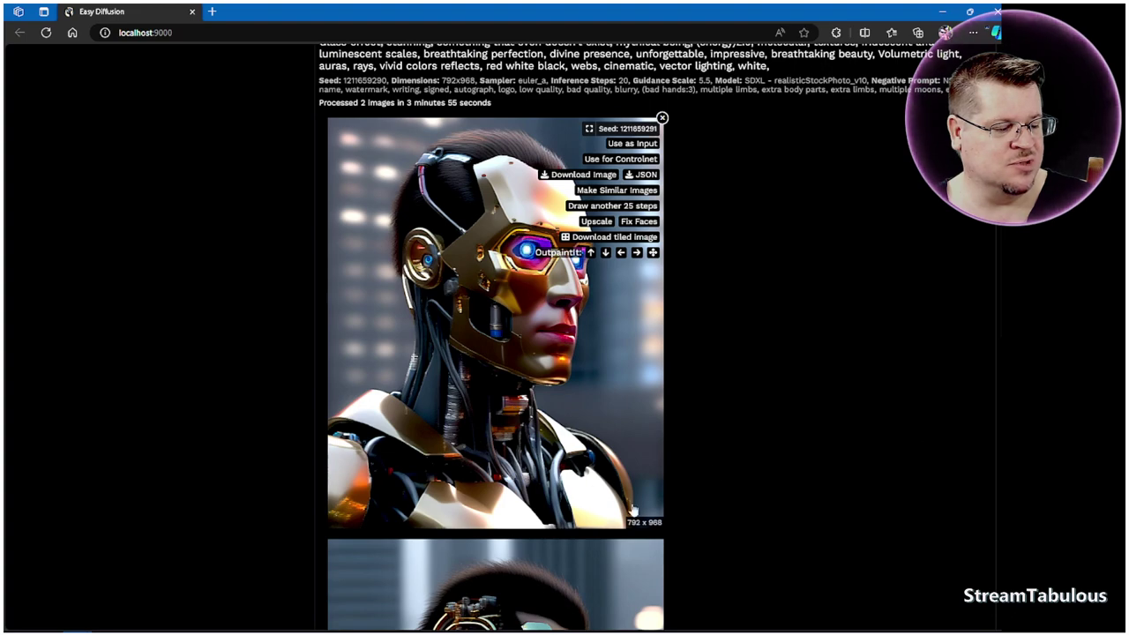
scroll(849, 424, "down", 4)
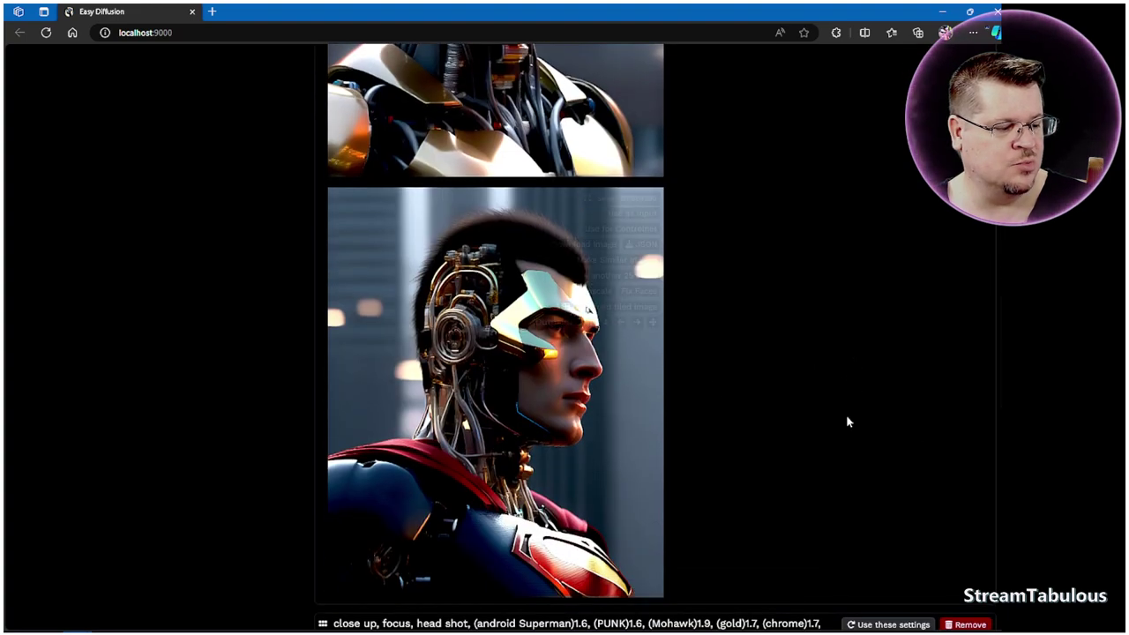
scroll(847, 415, "down", 12)
mouse_move(544, 366)
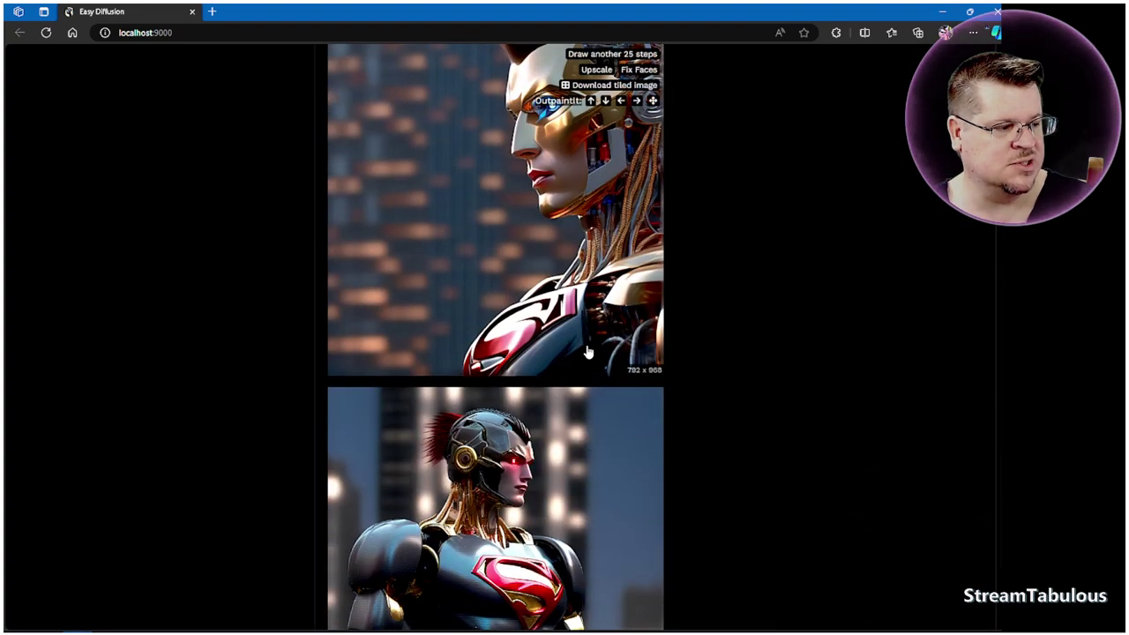
scroll(587, 352, "down", 3)
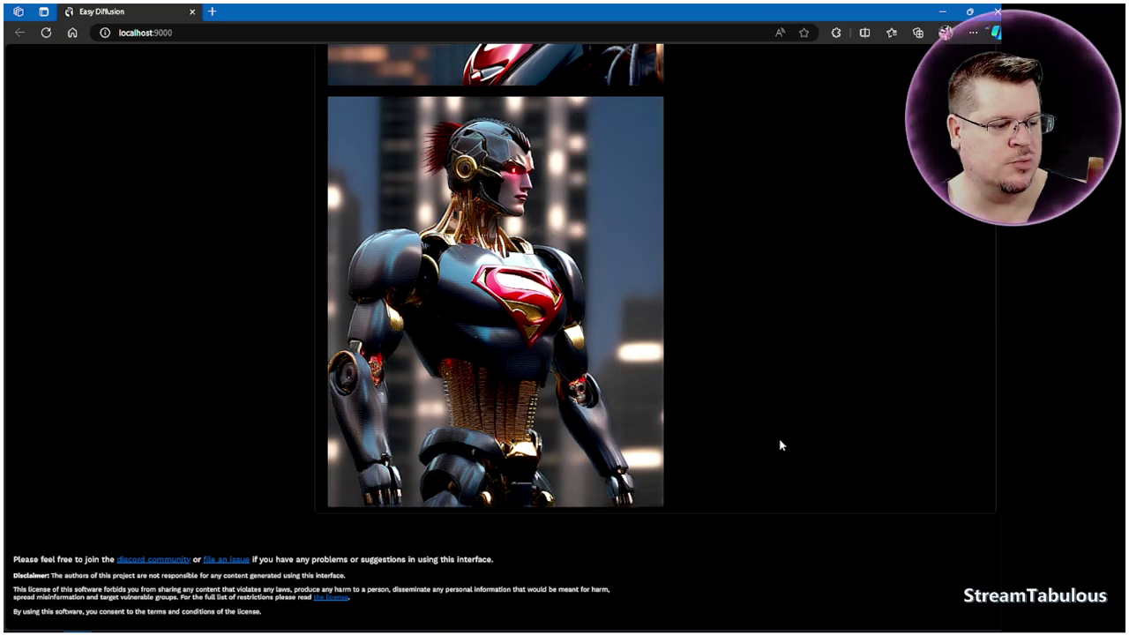
scroll(777, 432, "up", 10)
scroll(763, 427, "up", 8)
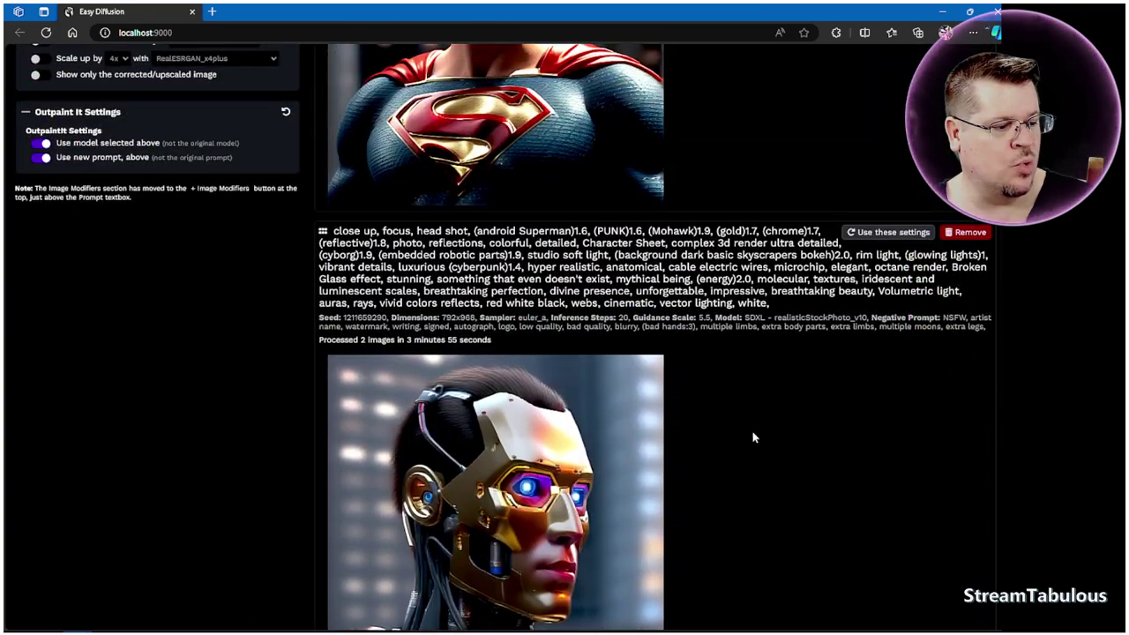
Compare the PUNK, Mohawk, reflective and cyborg weights in the completed batch's prompt with those of the task being processed
scroll(754, 424, "up", 1)
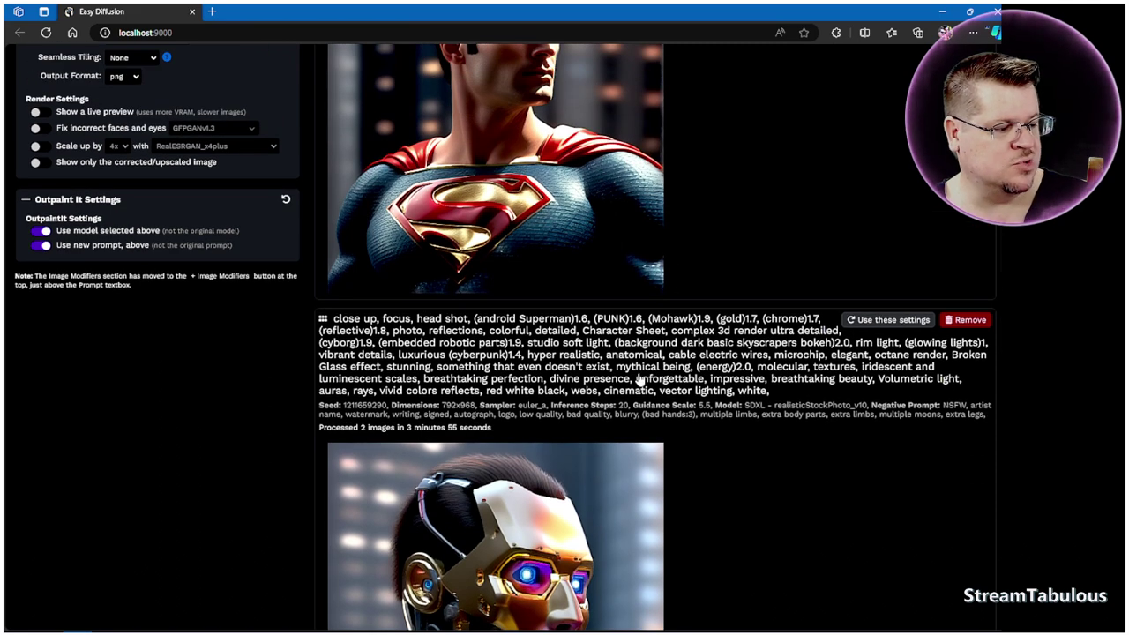
scroll(639, 380, "up", 1)
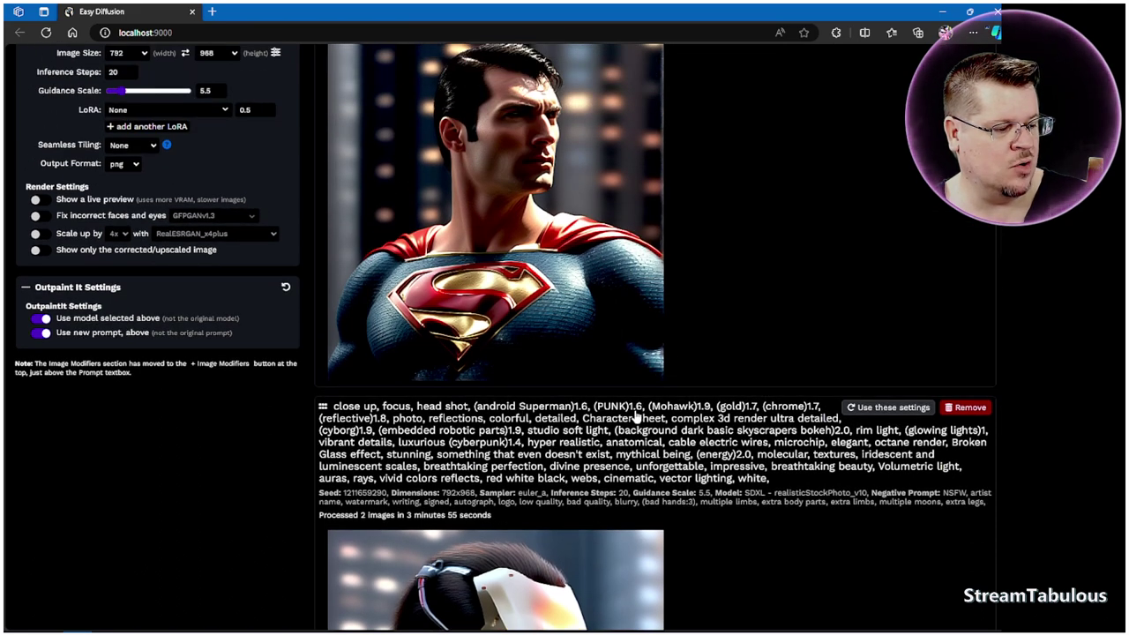
scroll(721, 405, "up", 2)
scroll(765, 404, "up", 1)
scroll(765, 397, "up", 1)
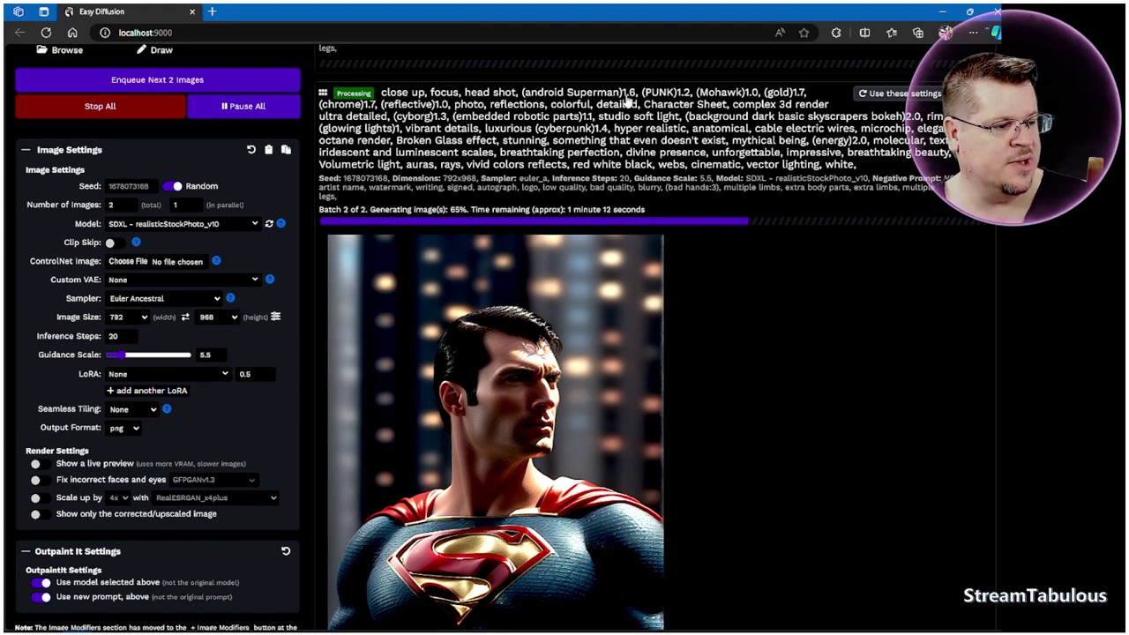
scroll(655, 337, "down", 4)
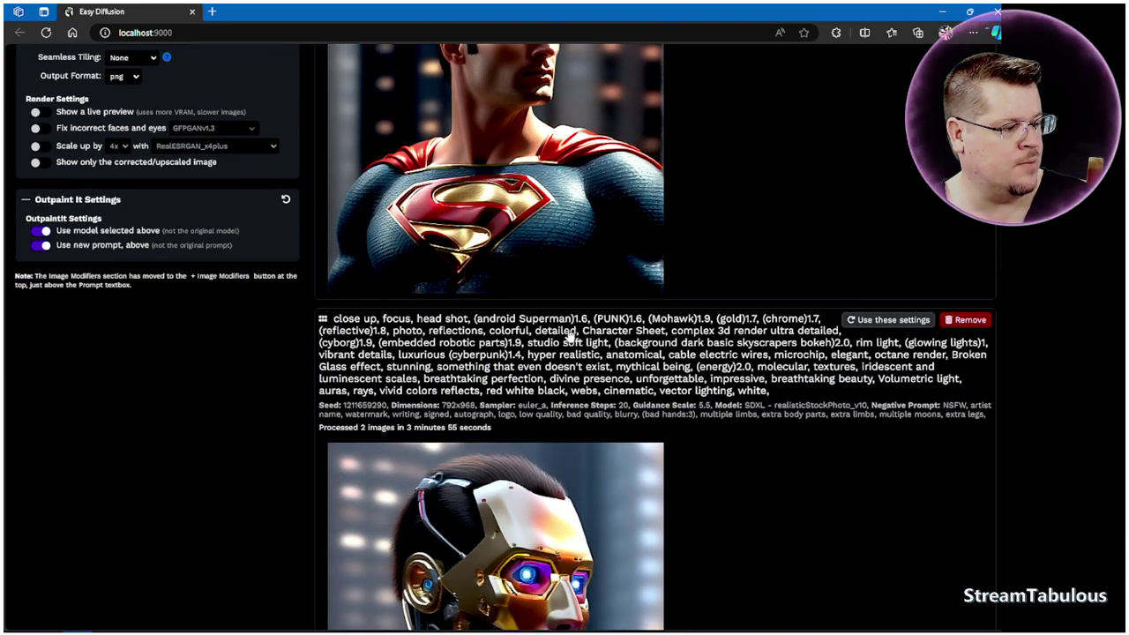
scroll(768, 318, "up", 5)
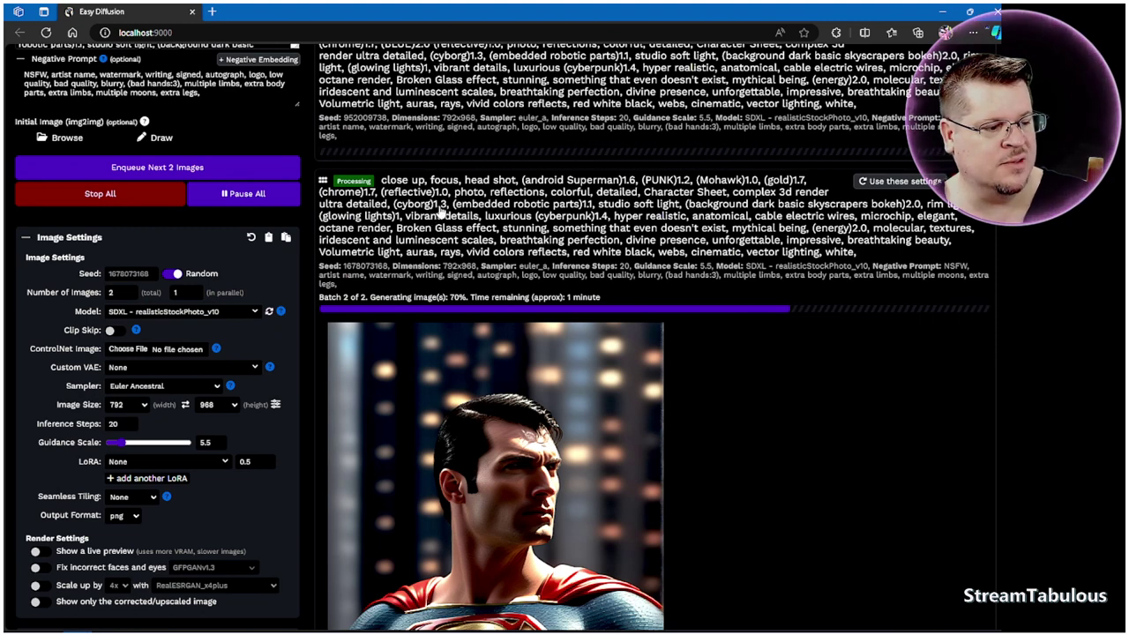
scroll(739, 403, "down", 2)
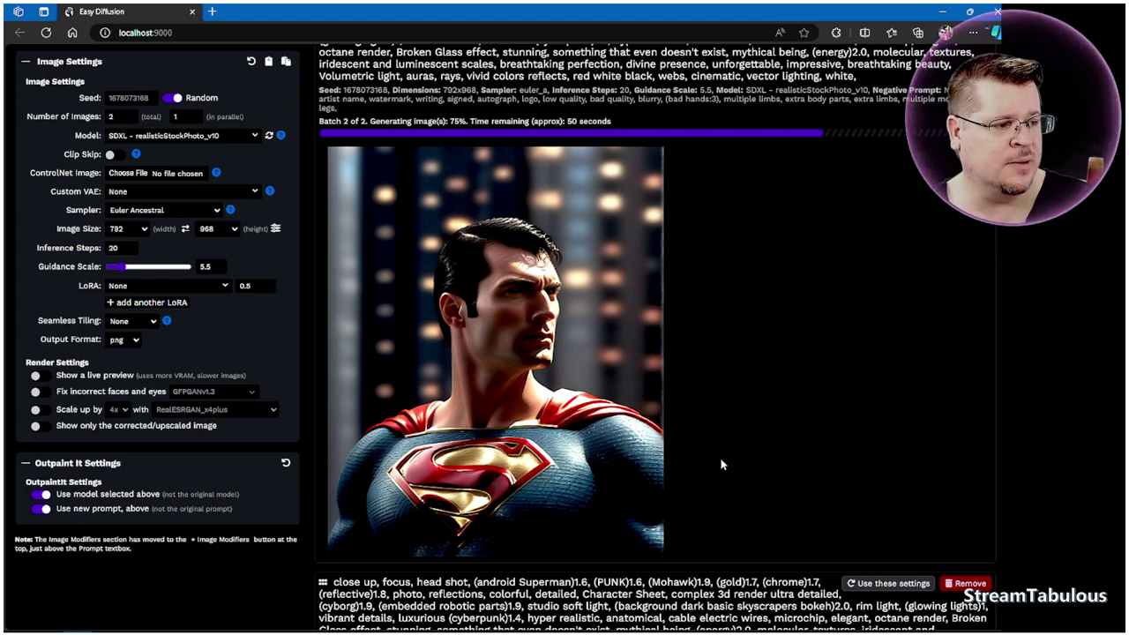
scroll(883, 370, "up", 1)
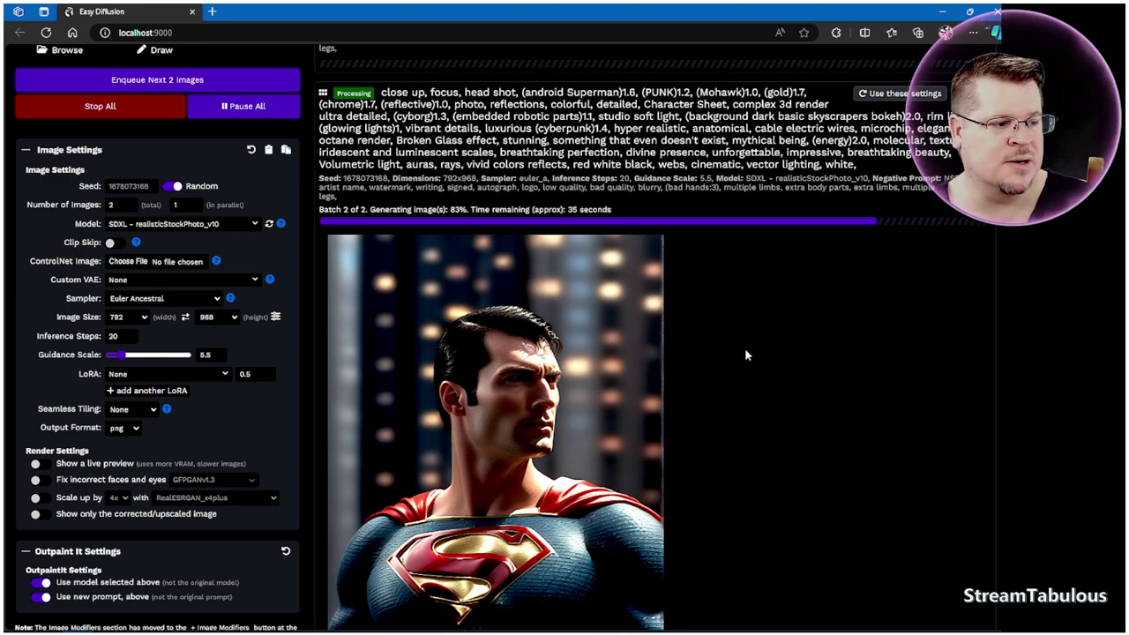
Compare the cyborg Superman images of the completed batch with the images generated from the lower-weighted Superman prompt
scroll(745, 354, "down", 6)
scroll(750, 370, "down", 5)
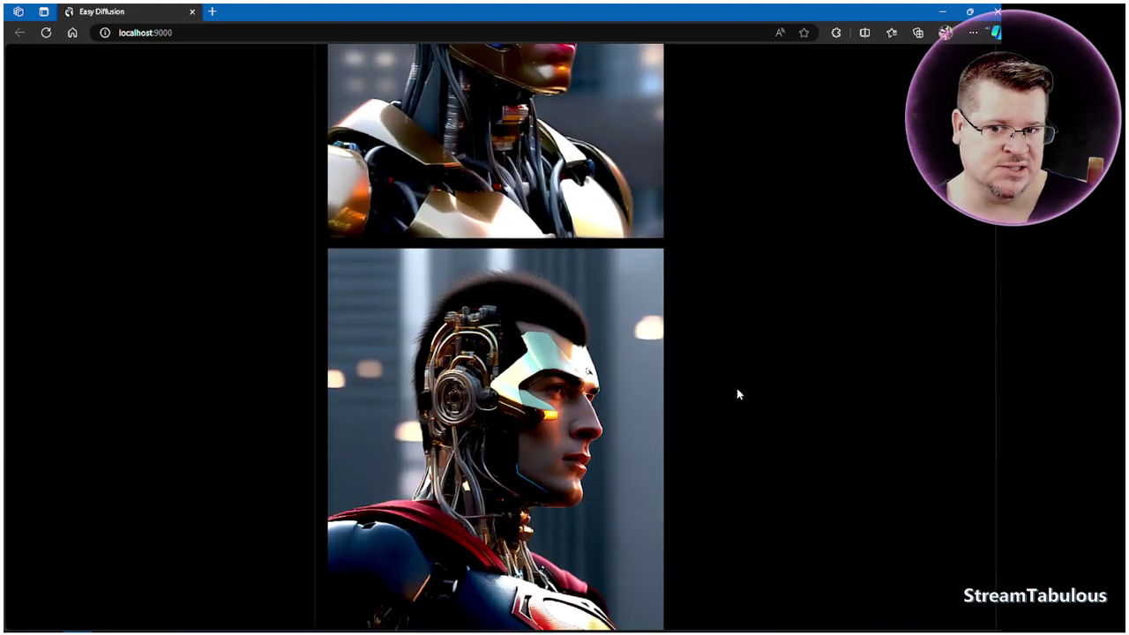
scroll(842, 458, "down", 1)
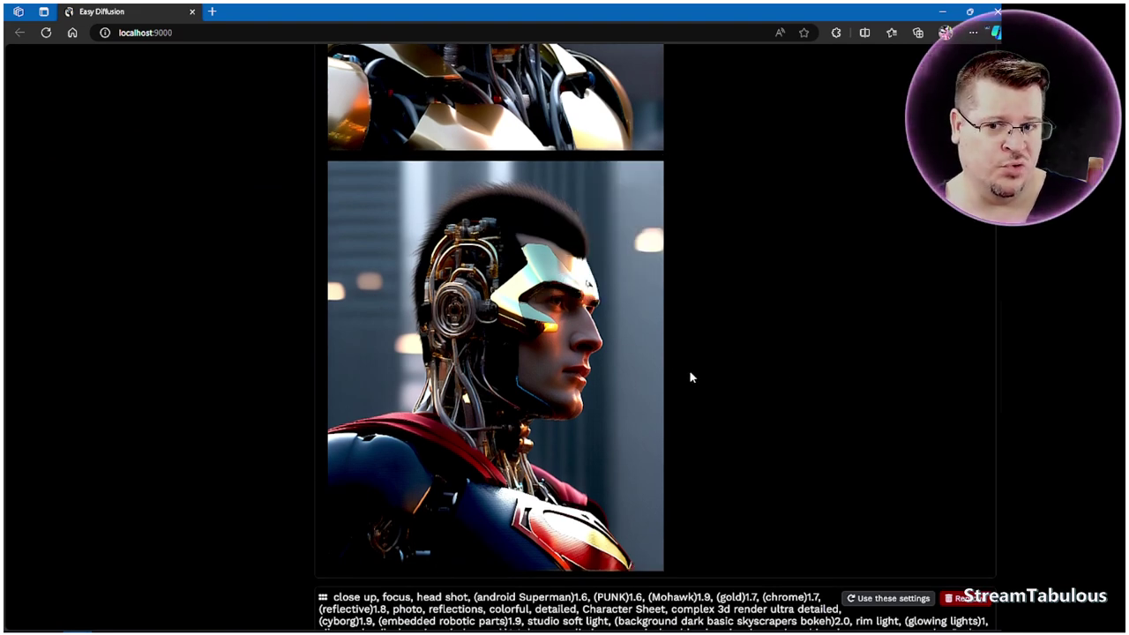
scroll(750, 376, "up", 3)
scroll(748, 376, "up", 10)
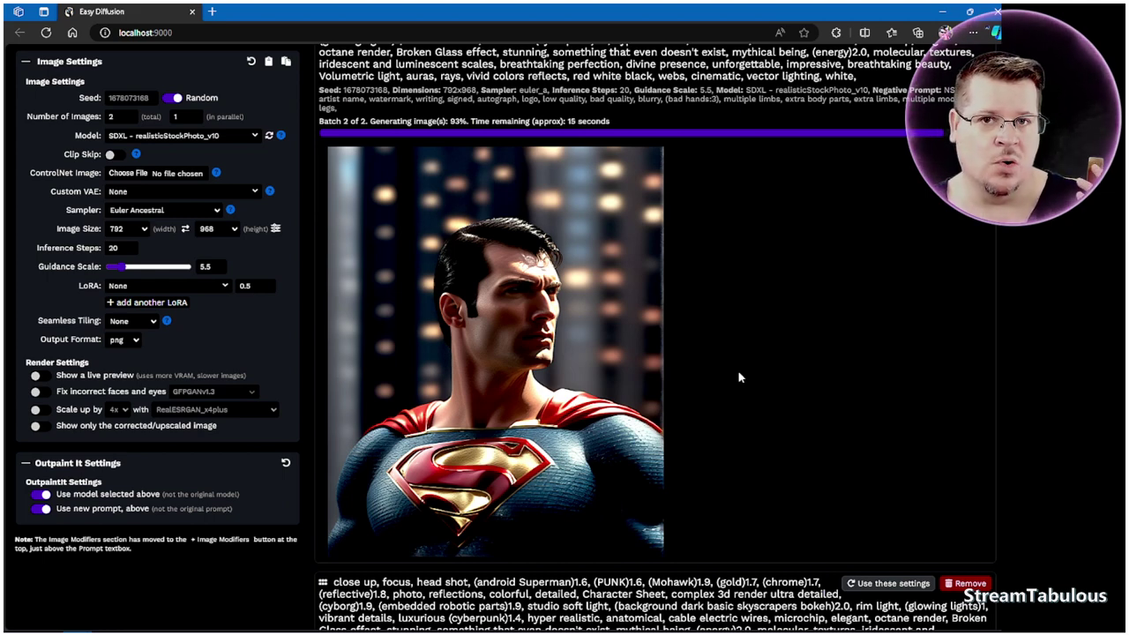
scroll(721, 373, "up", 3)
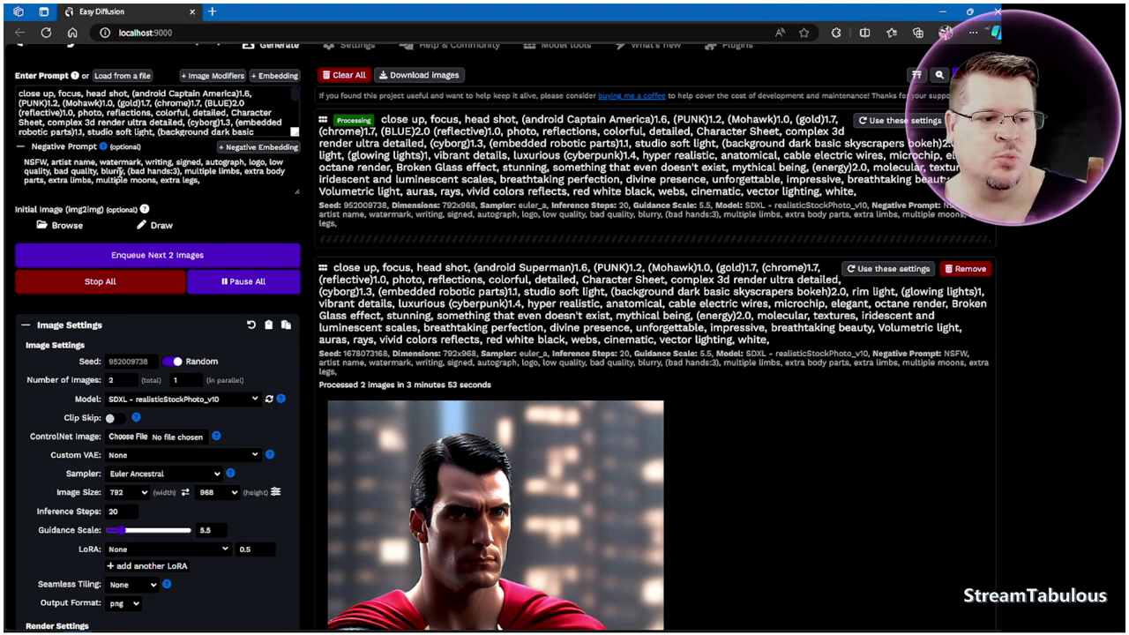
Add the weight :2.0 directly after "close up" at the start of the Captain America prompt
scroll(89, 112, "up", 1)
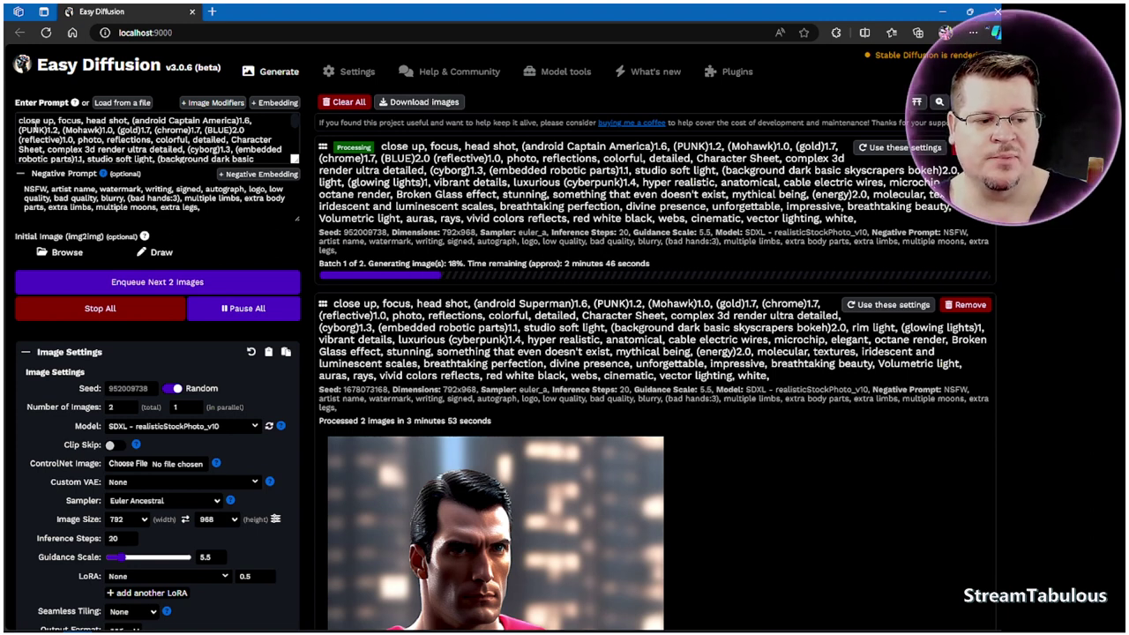
left_click(55, 121)
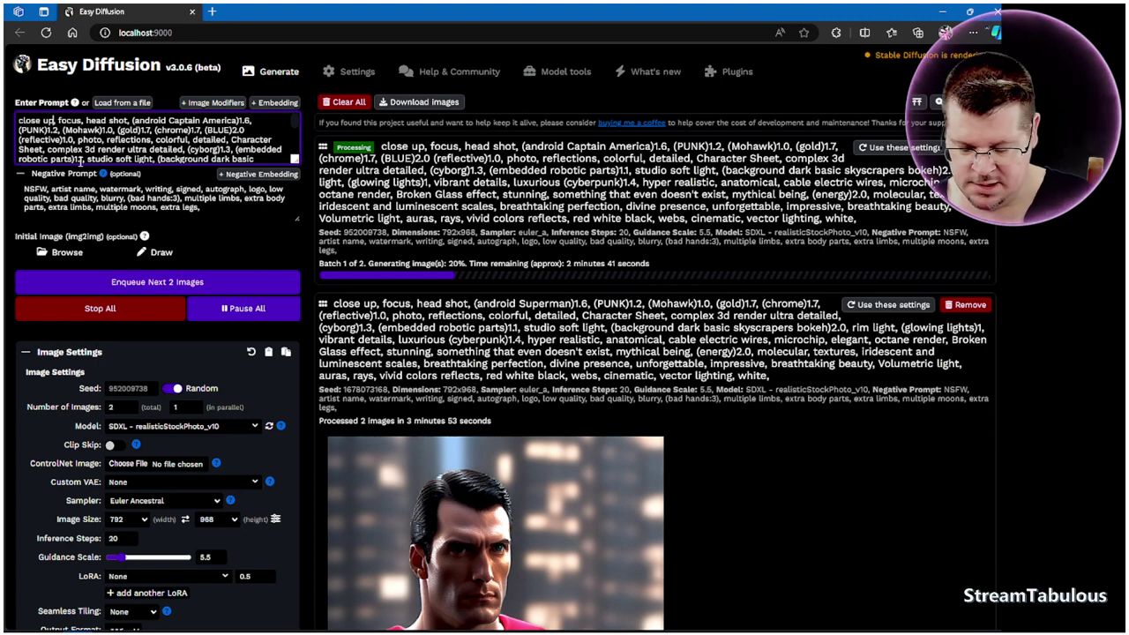
key("Return")
type("2")
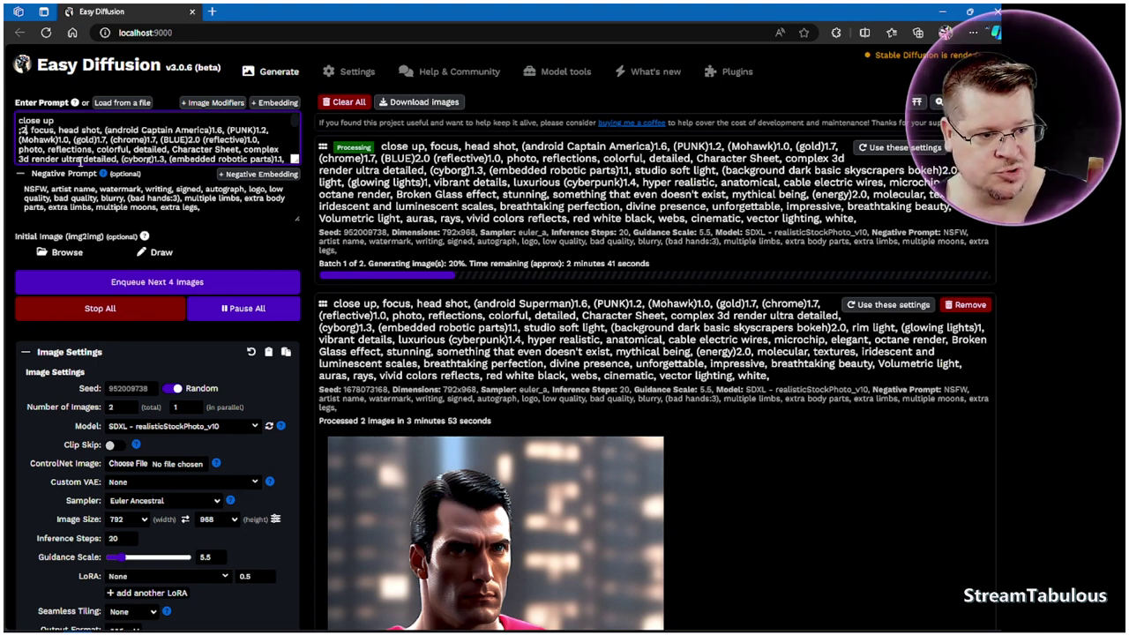
type(".0")
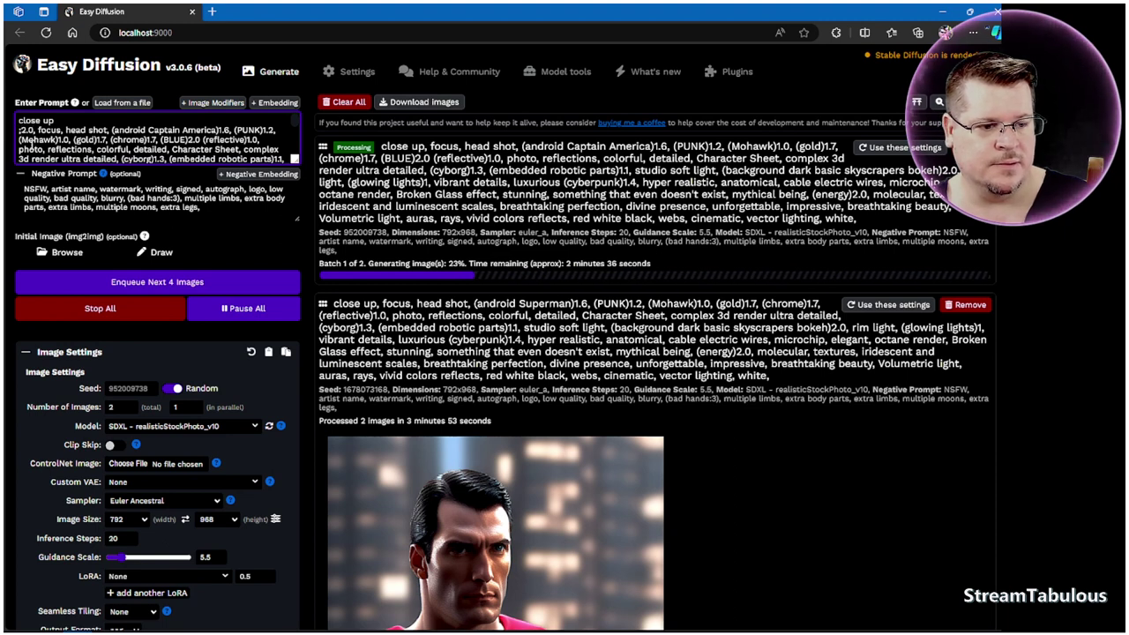
key("BackSpace")
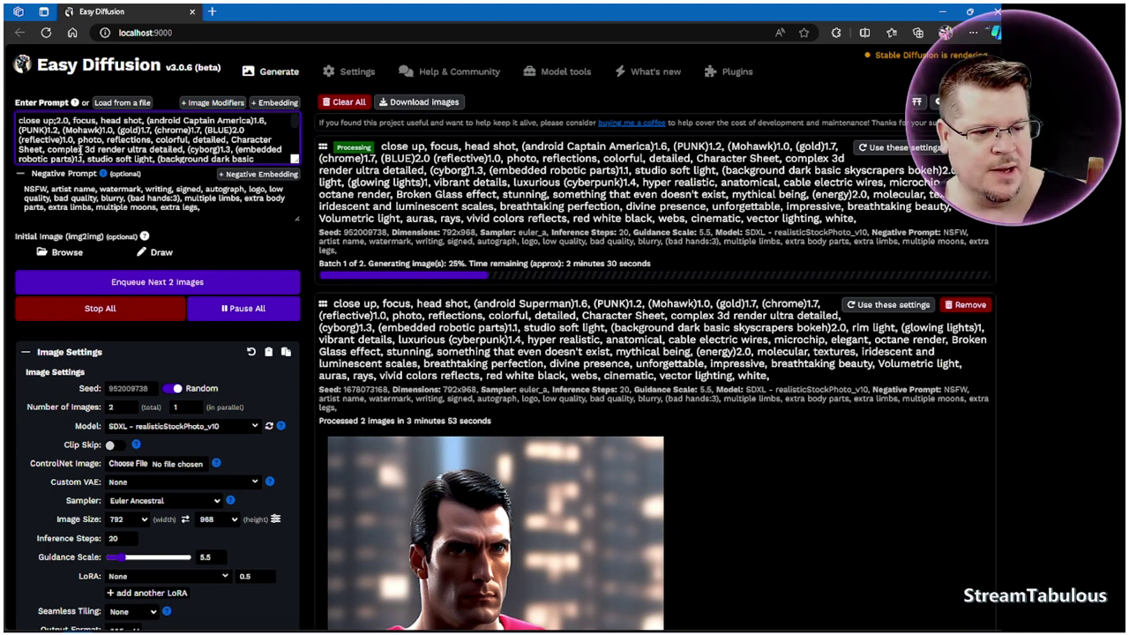
key("Delete")
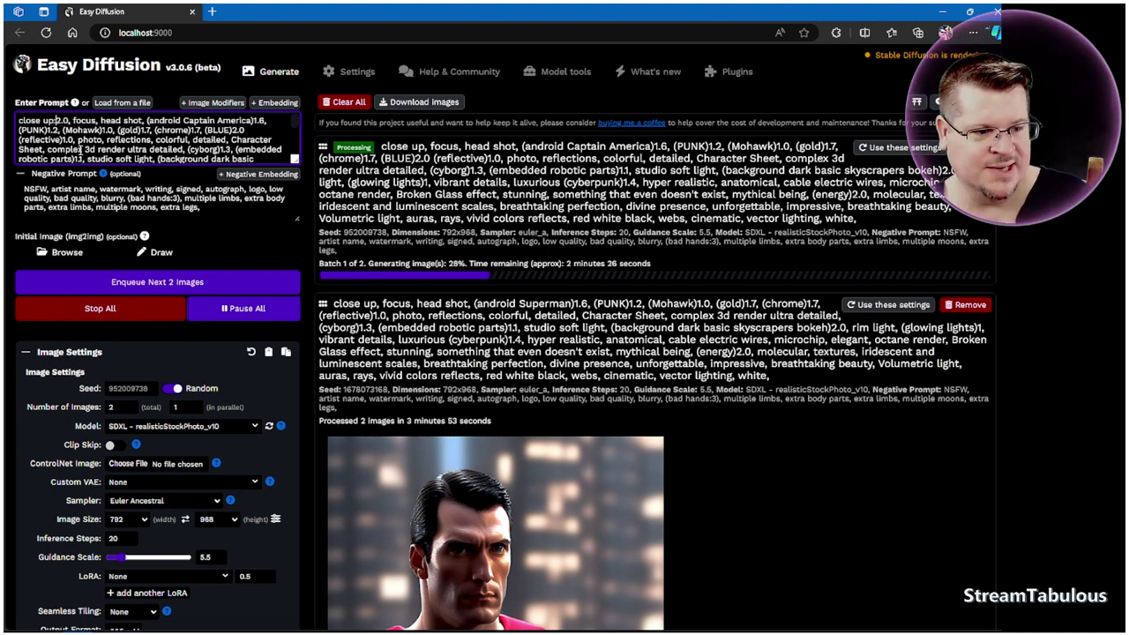
Enclose the first prompt term and its weight in parentheses so it reads (close up:2.0)
left_click_drag(70, 121, 32, 118)
left_click(58, 121)
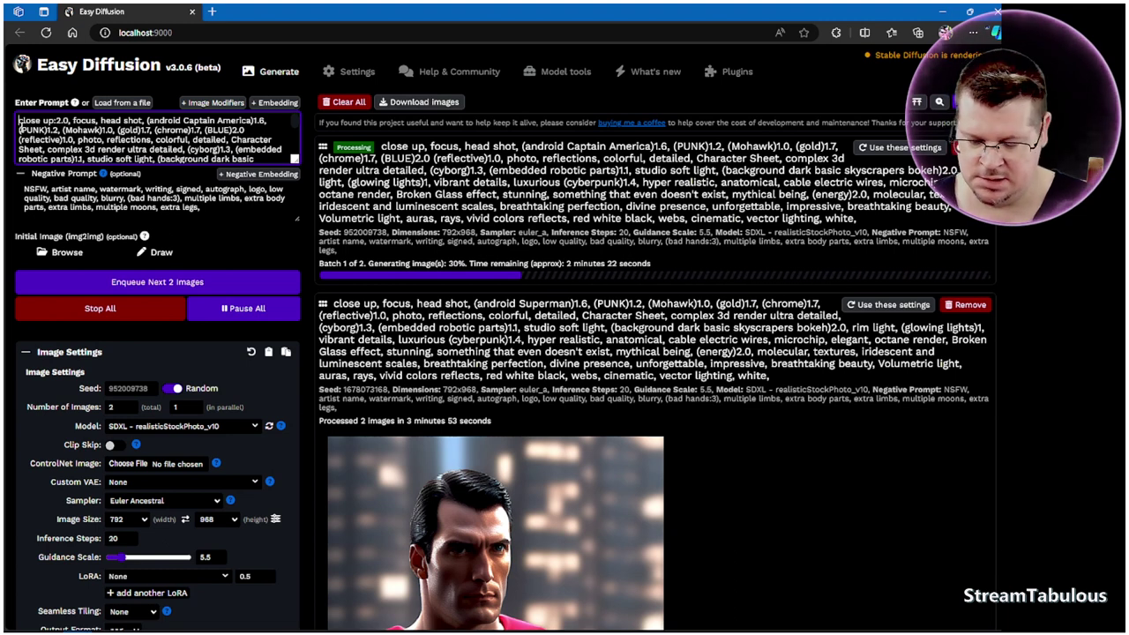
left_click(19, 121)
type("(")
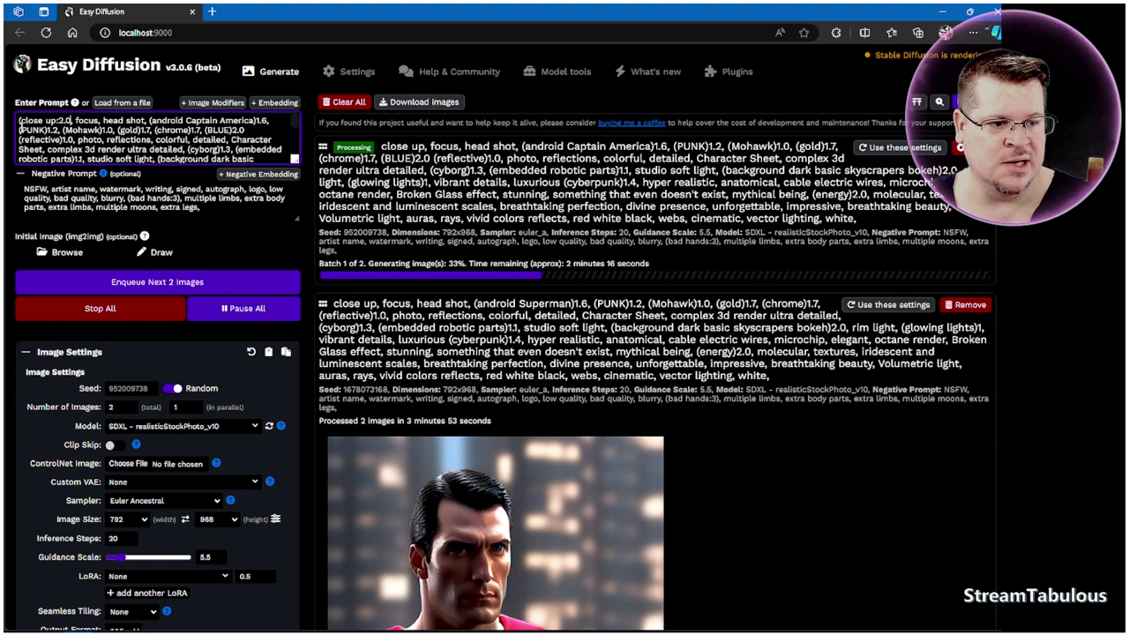
left_click(71, 121)
type(")")
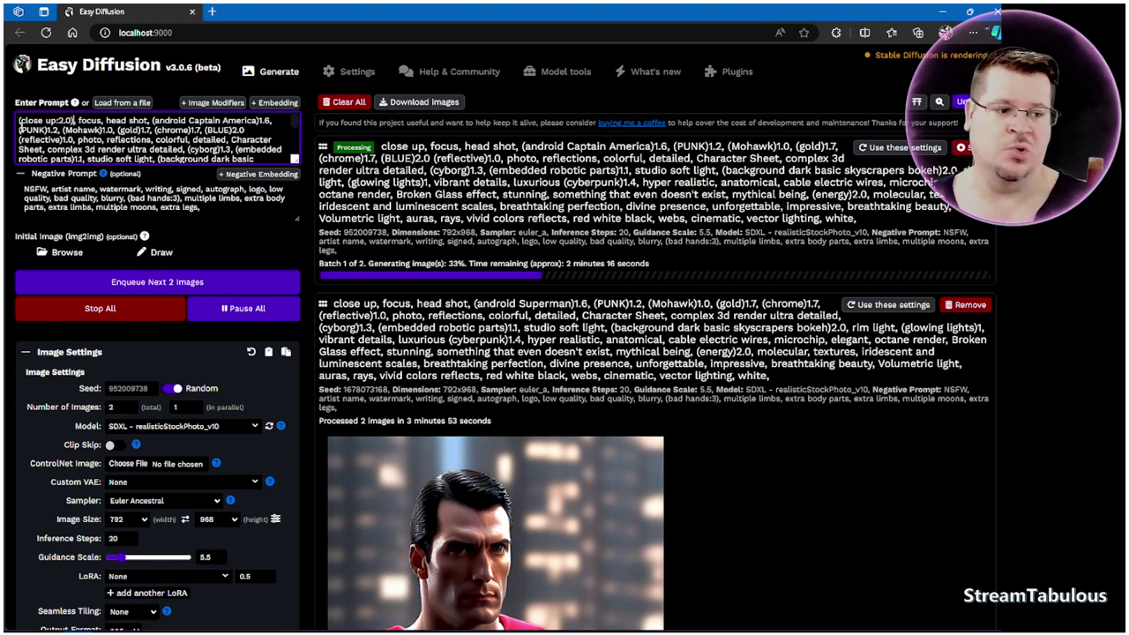
Rewrite the first prompt term with its weight outside the parentheses so it reads (close up):2.0
key("BackSpace")
key("BackSpace")
key("BackSpace")
key("BackSpace")
key("BackSpace")
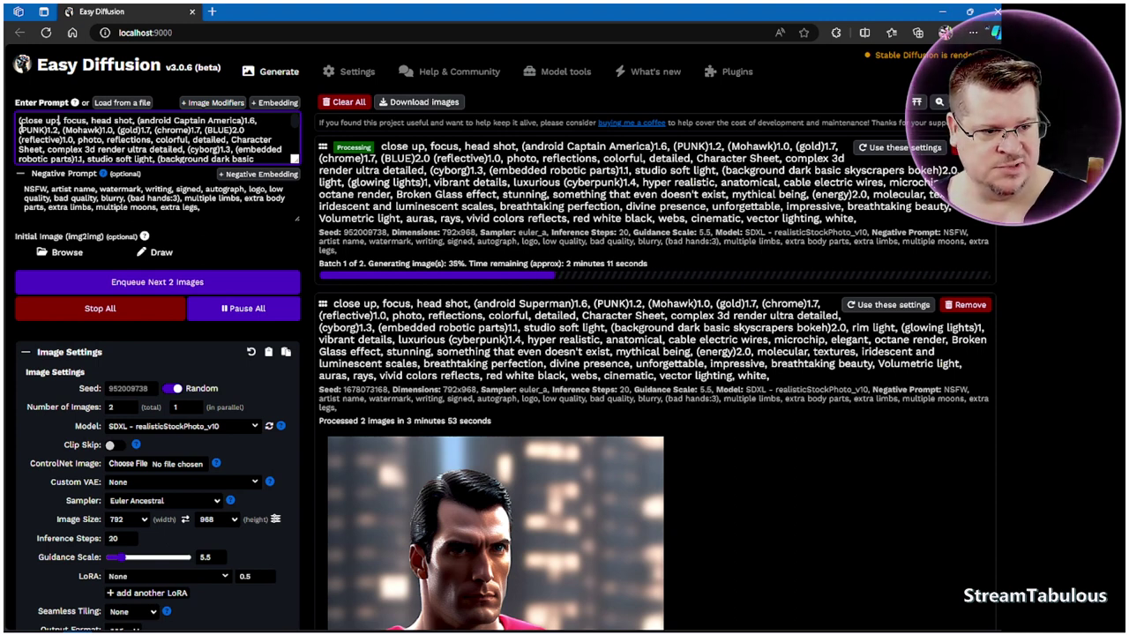
type(")")
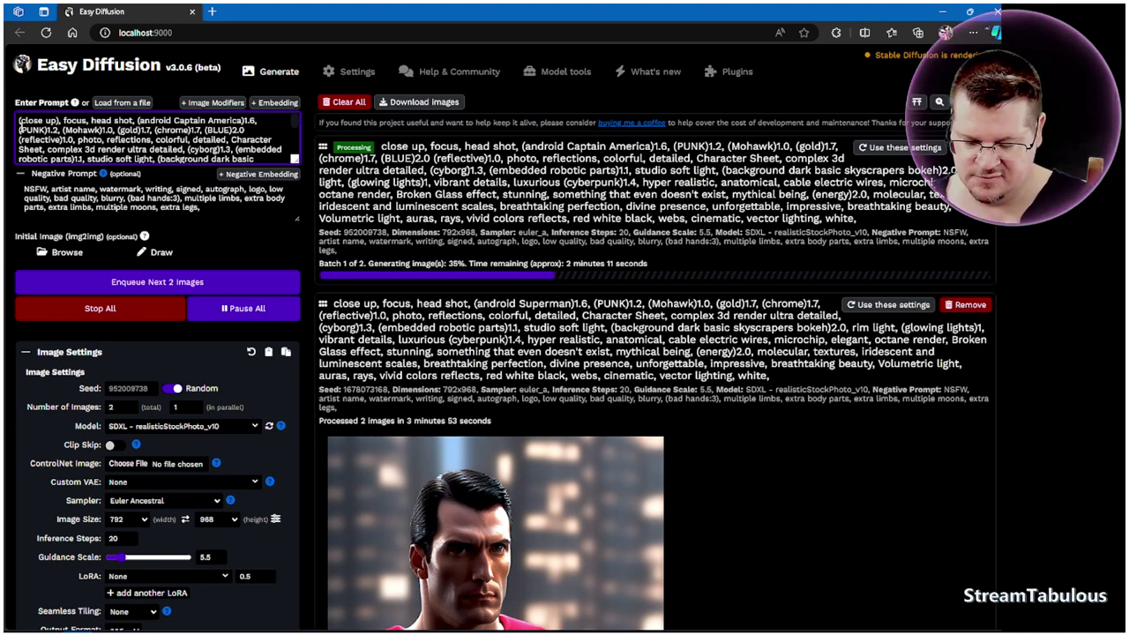
type(":2.0")
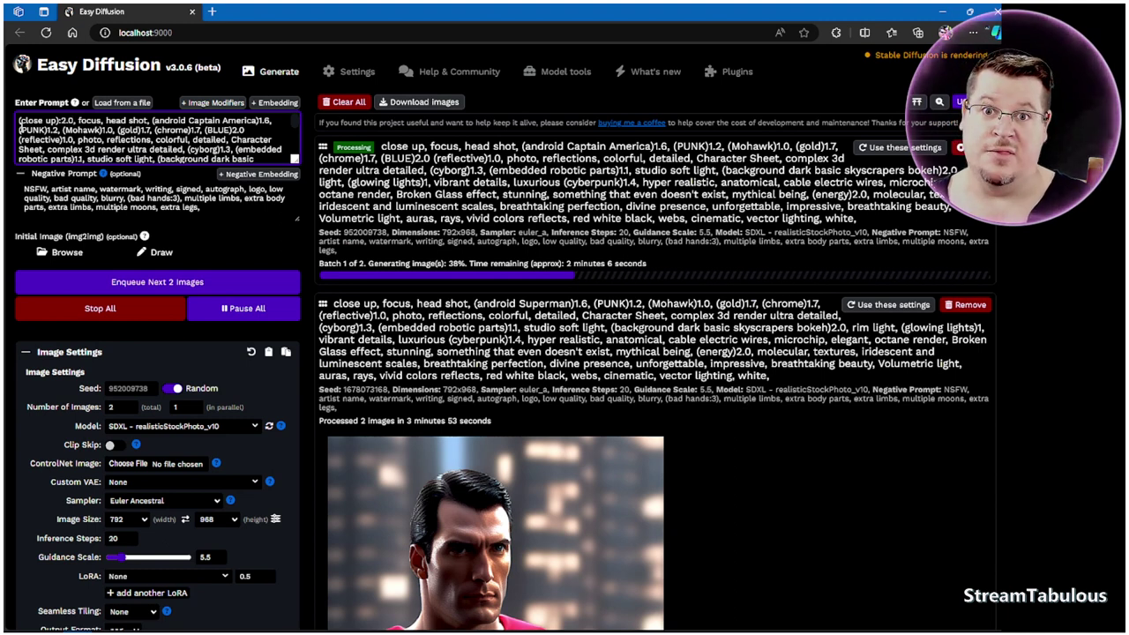
Replace the weight after the parenthesised "close up" with 2.0 without a colon, giving (close up)2.0
key("BackSpace")
key("BackSpace")
key("BackSpace")
key("BackSpace")
key("BackSpace")
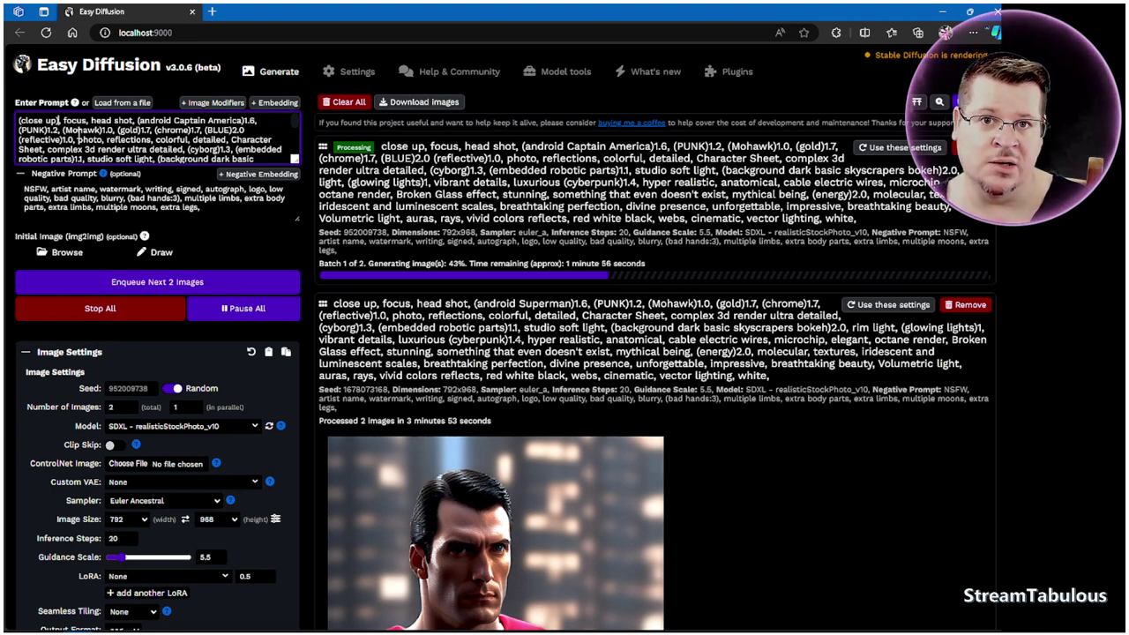
type("2.0")
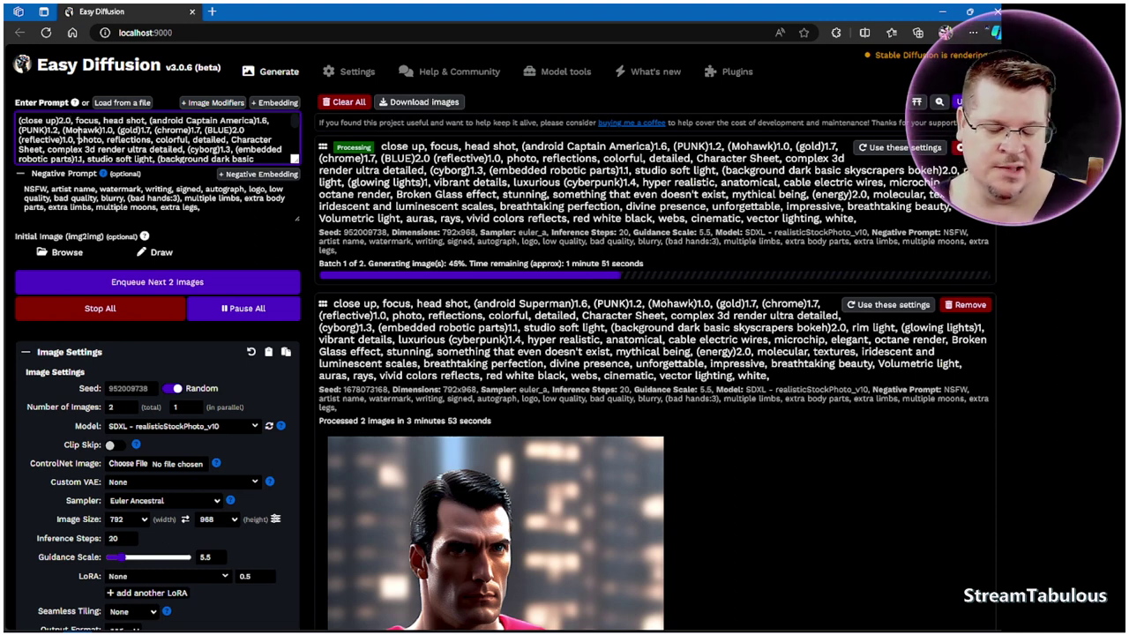
Remove the weight and the parentheses from the first prompt term, leaving plain "close up"
key("BackSpace")
key("BackSpace")
key("BackSpace")
key("BackSpace")
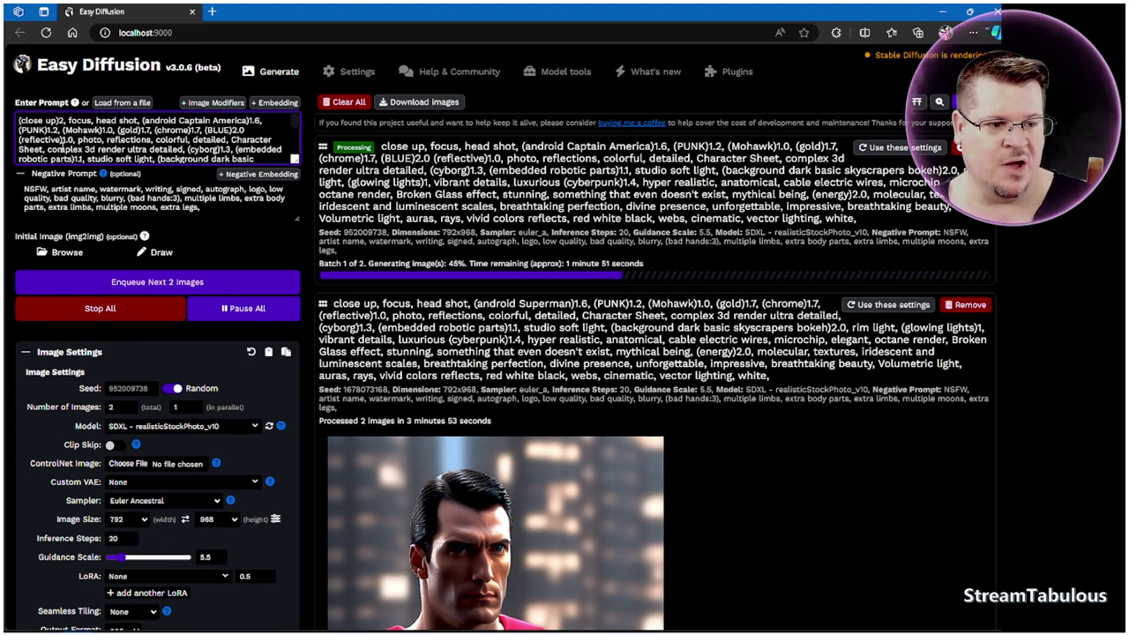
key("BackSpace")
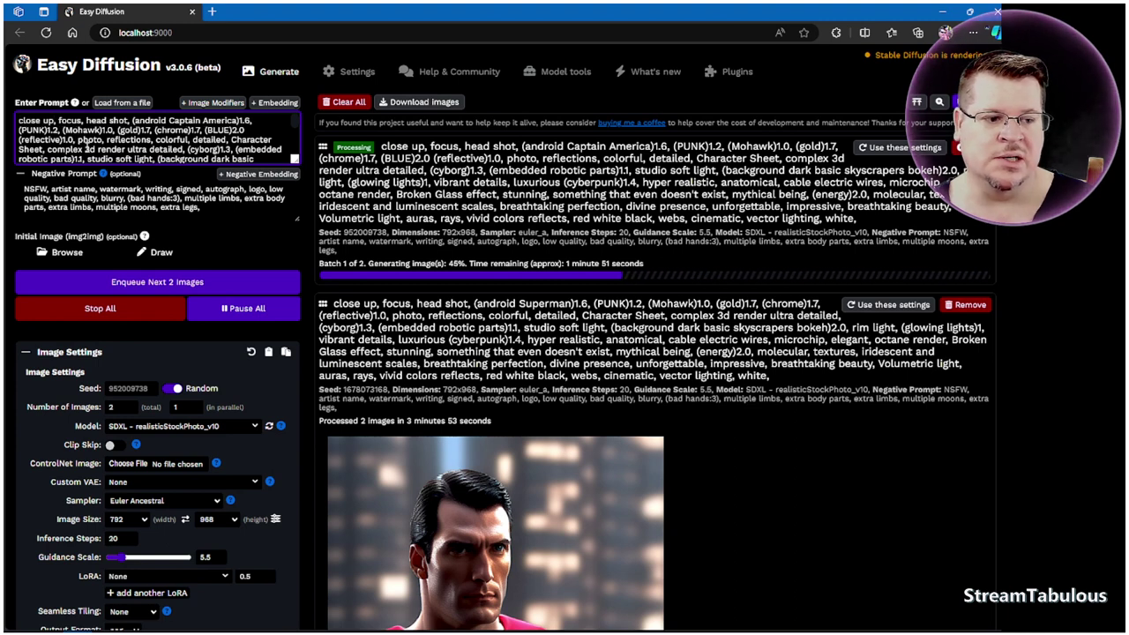
Examine the first Captain America image of the batch being processed together with the weights in its prompt
left_click(249, 130)
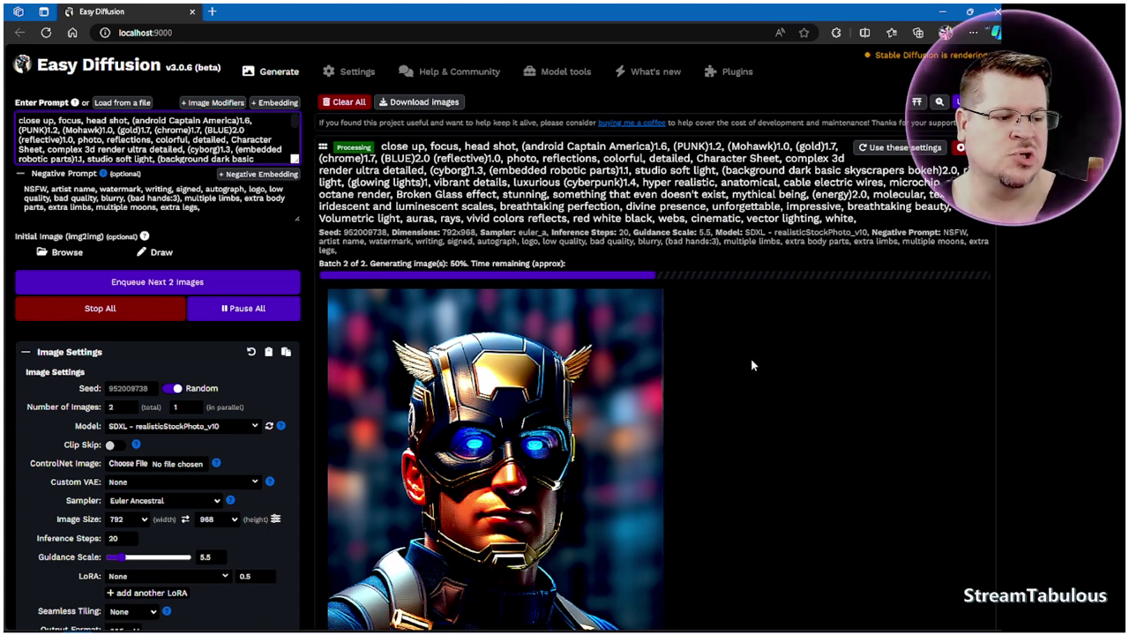
scroll(741, 370, "down", 5)
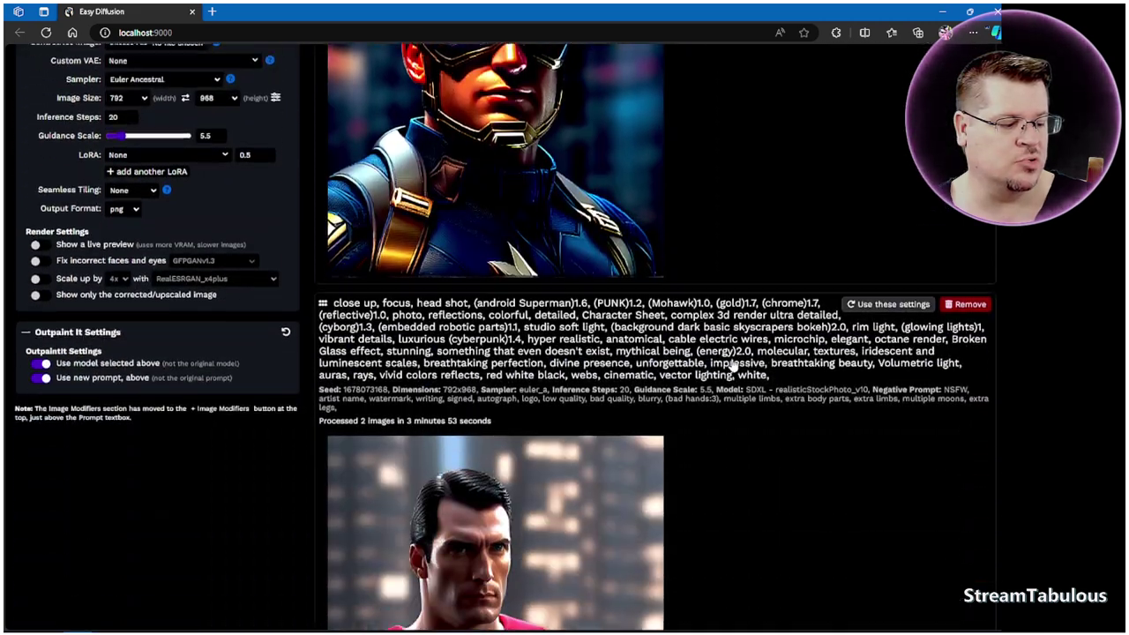
scroll(732, 364, "up", 3)
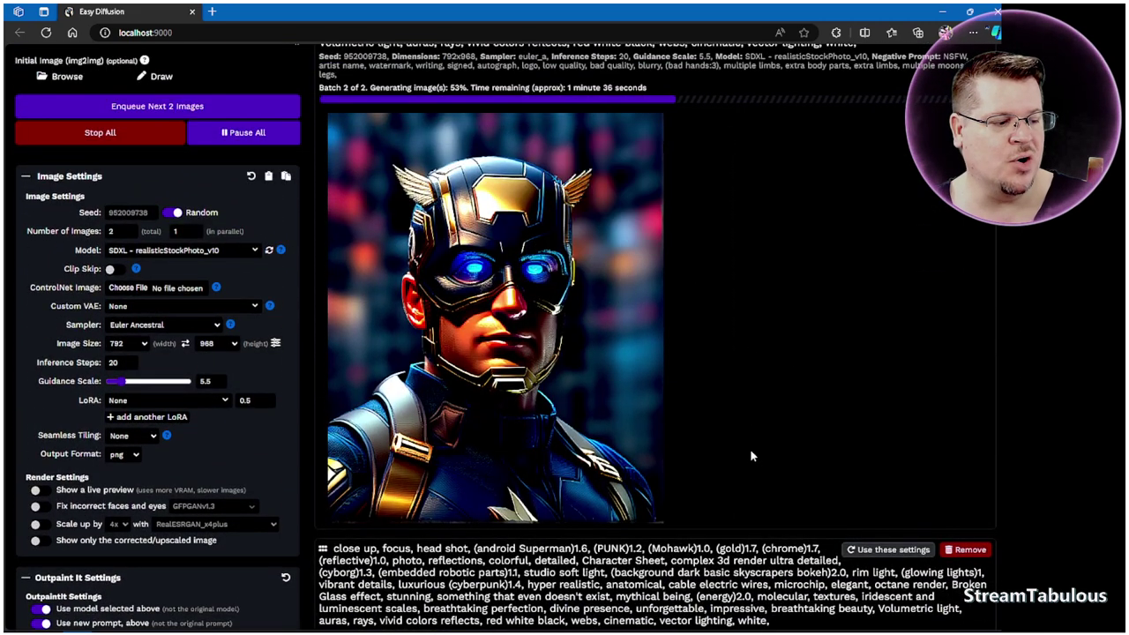
scroll(748, 448, "up", 2)
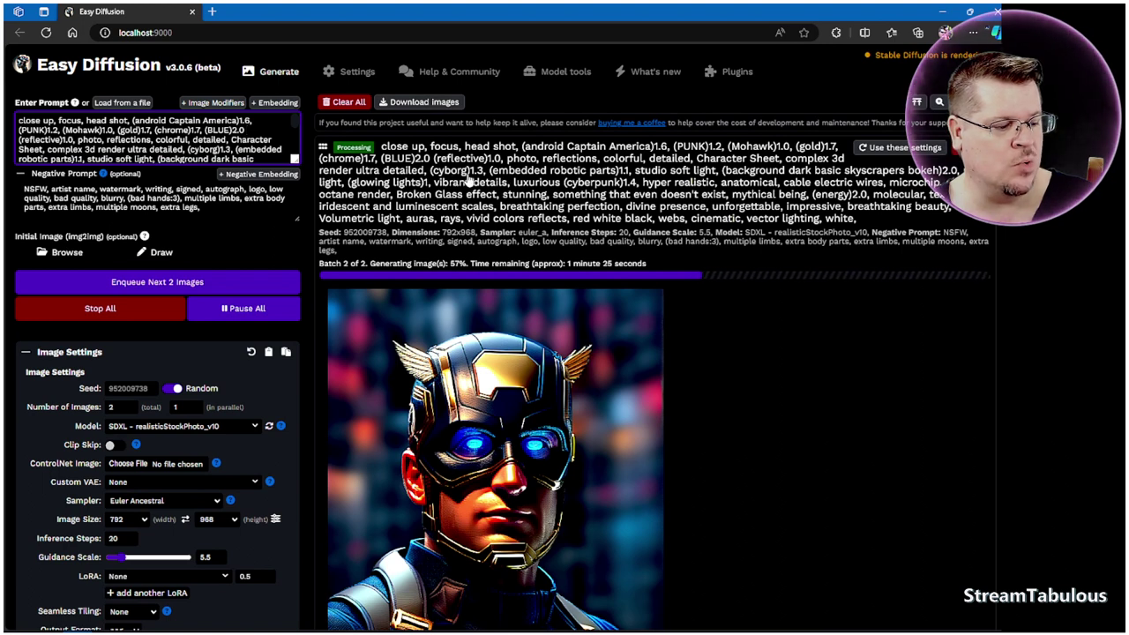
mouse_move(474, 430)
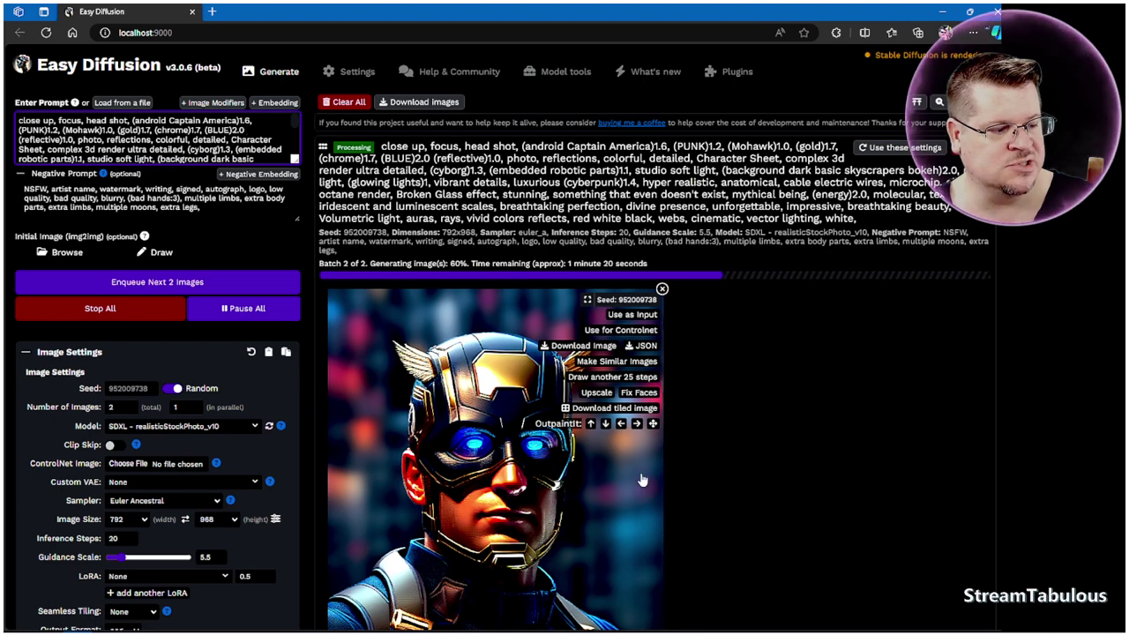
scroll(766, 489, "down", 1)
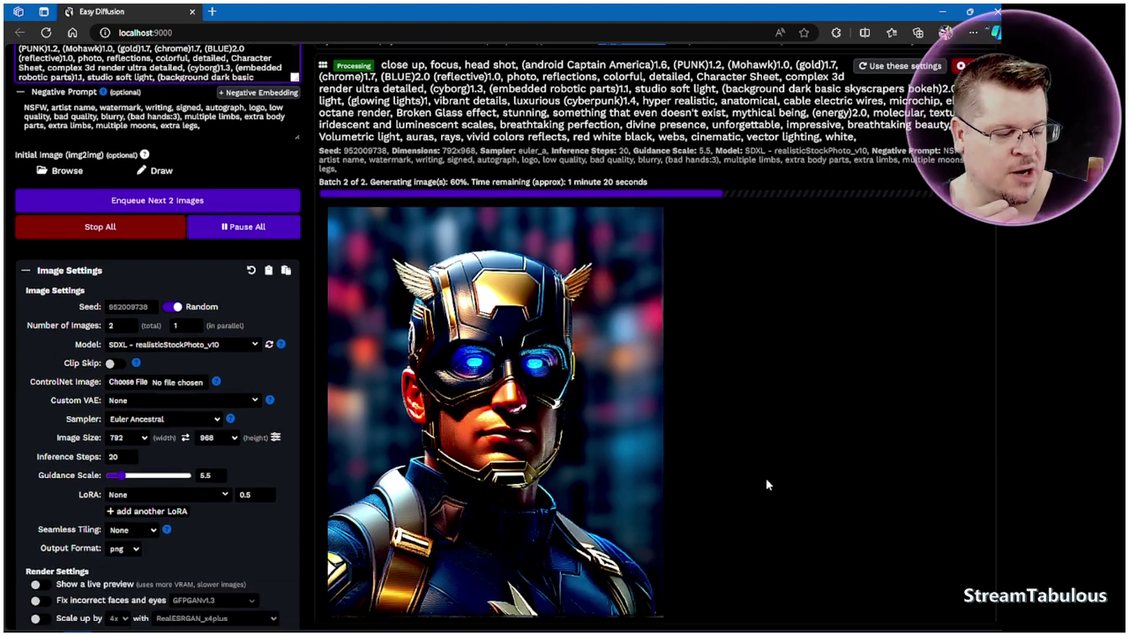
scroll(767, 485, "up", 1)
mouse_move(500, 486)
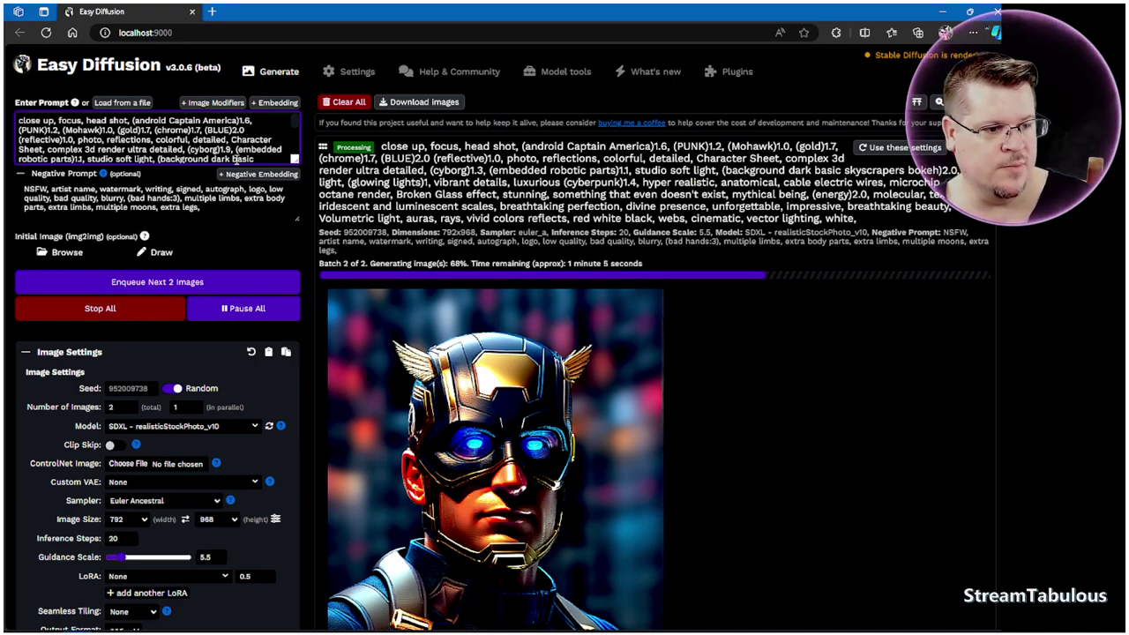
Check the weights in the earlier cyborg Superman batch's prompt, and enqueue two Captain America images with (cyborg)1.9
scroll(734, 352, "down", 1)
scroll(734, 353, "down", 15)
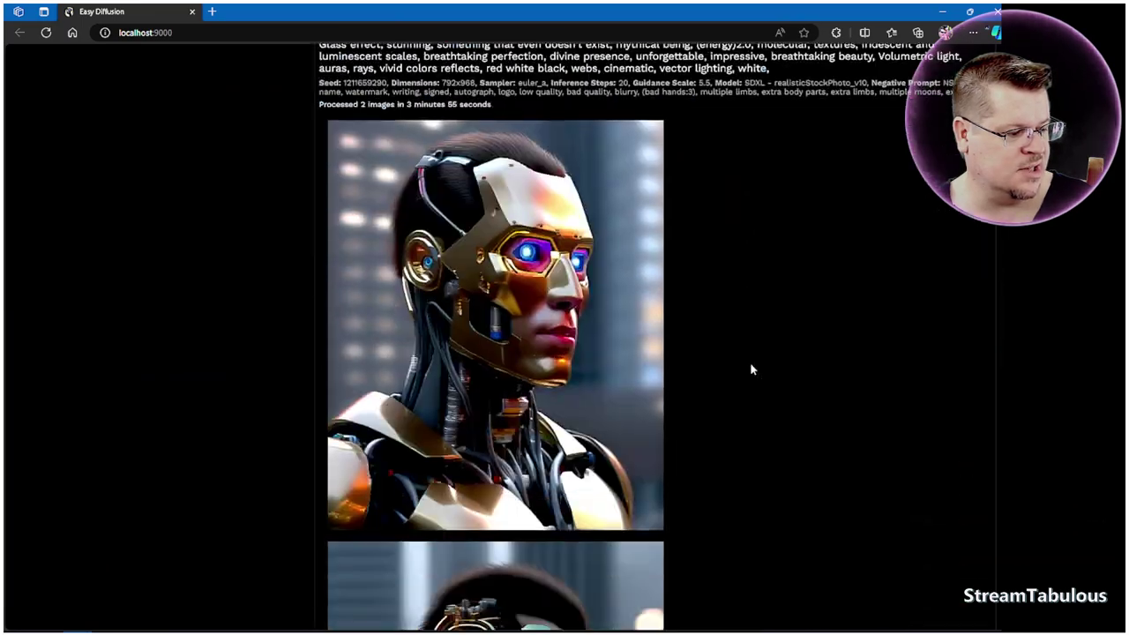
scroll(750, 369, "down", 10)
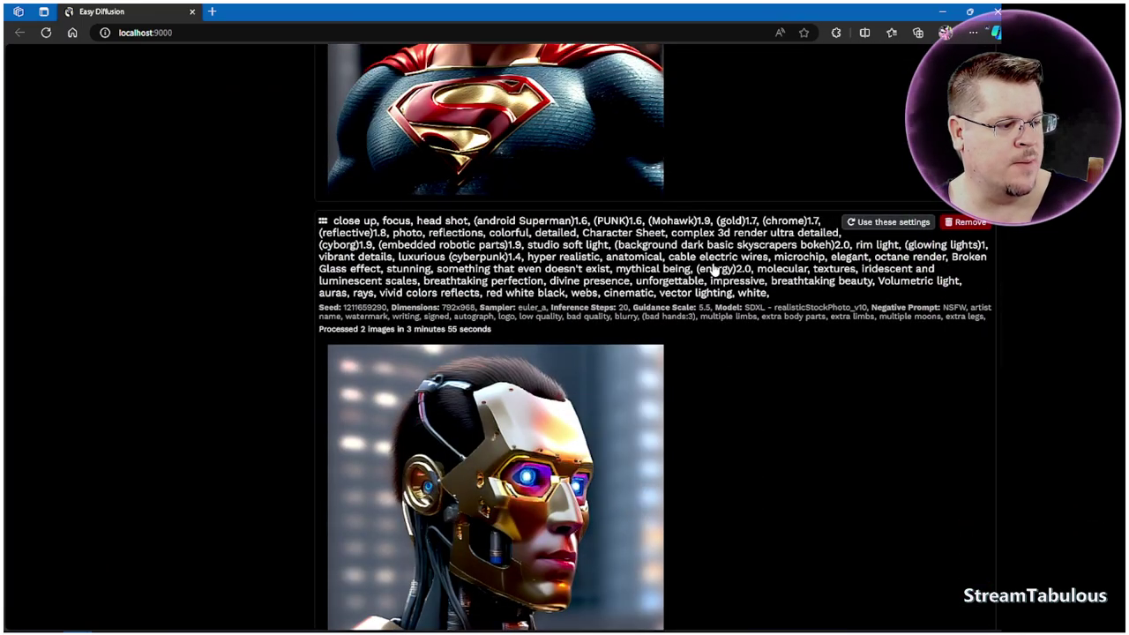
scroll(723, 336, "up", 3)
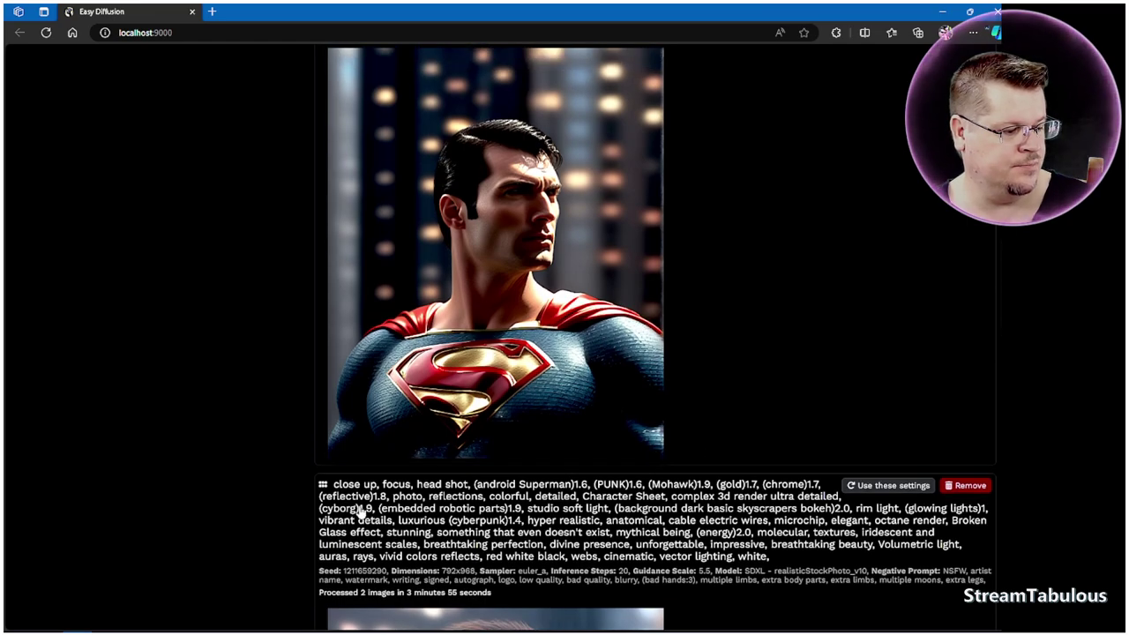
scroll(795, 366, "up", 15)
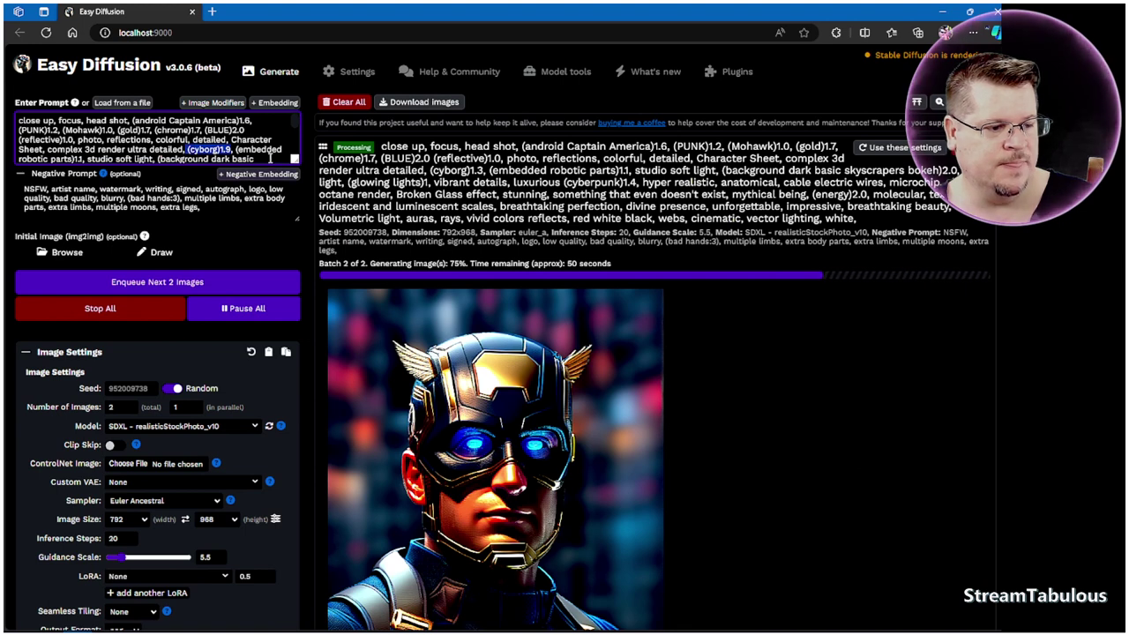
left_click(219, 284)
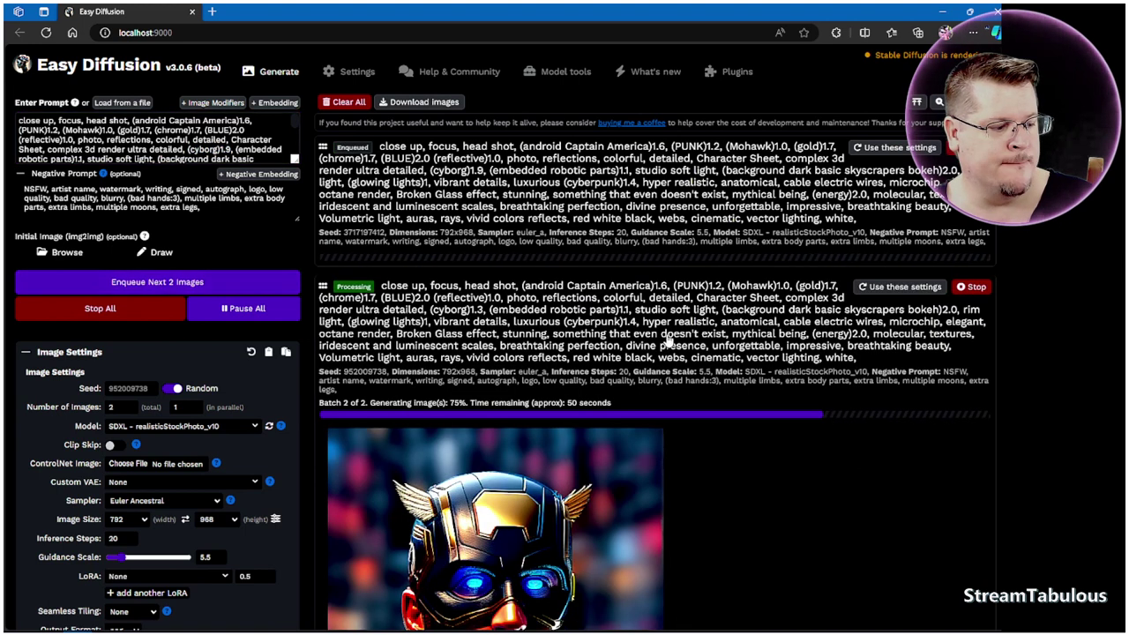
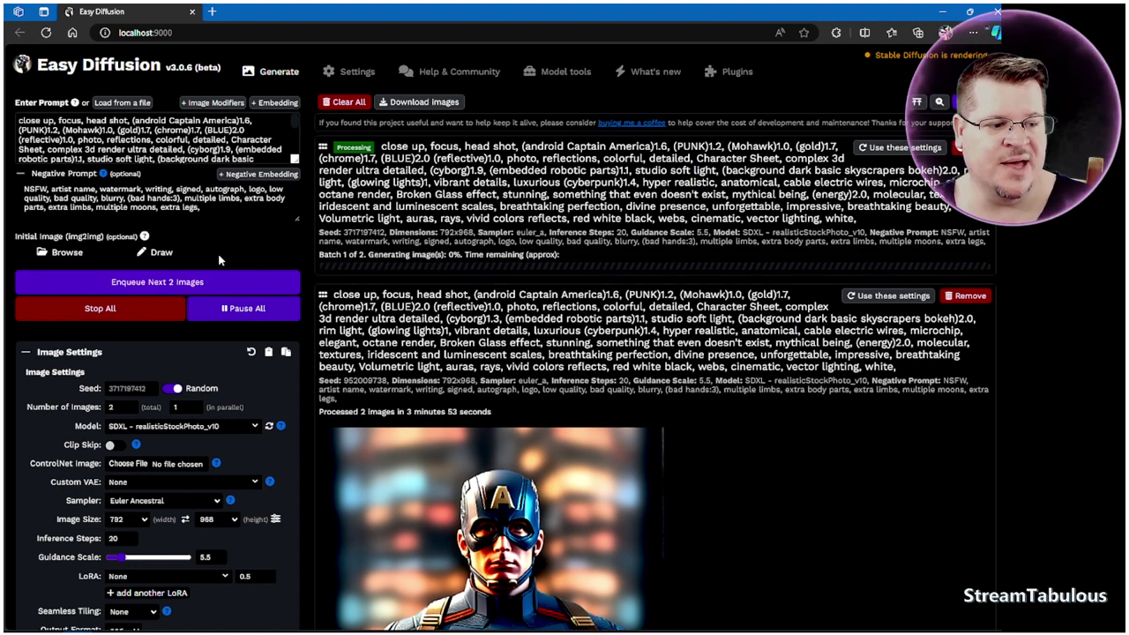
Read through the weighted terms in the Captain America prompt, from the opening terms to the cyberpunk and energy weights
scroll(124, 140, "down", 5)
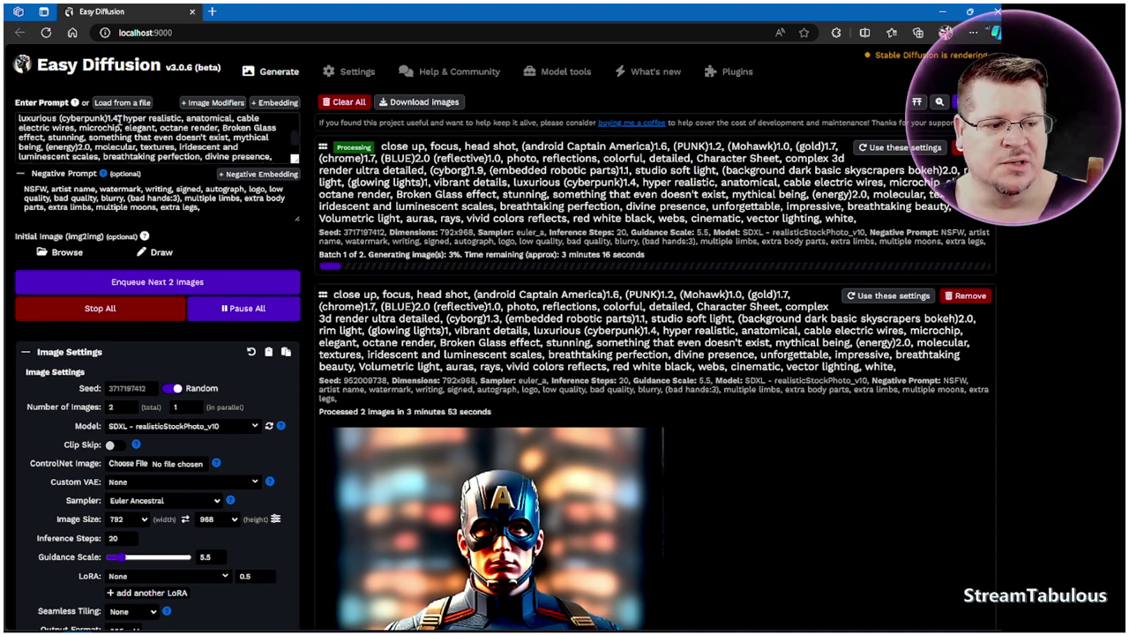
scroll(187, 122, "up", 5)
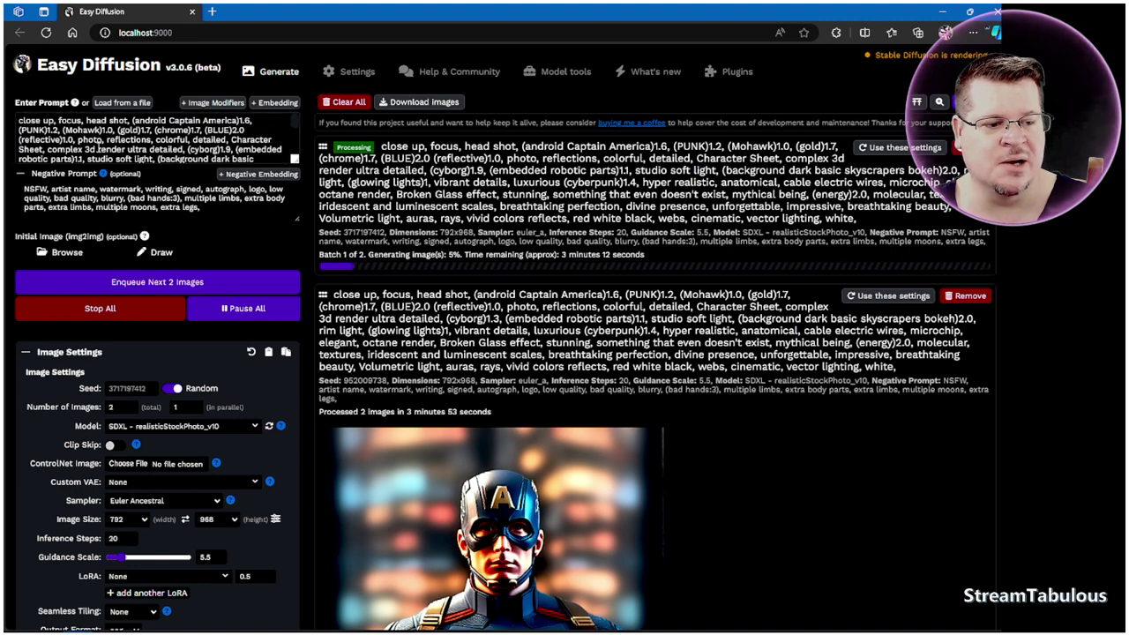
scroll(179, 150, "down", 3)
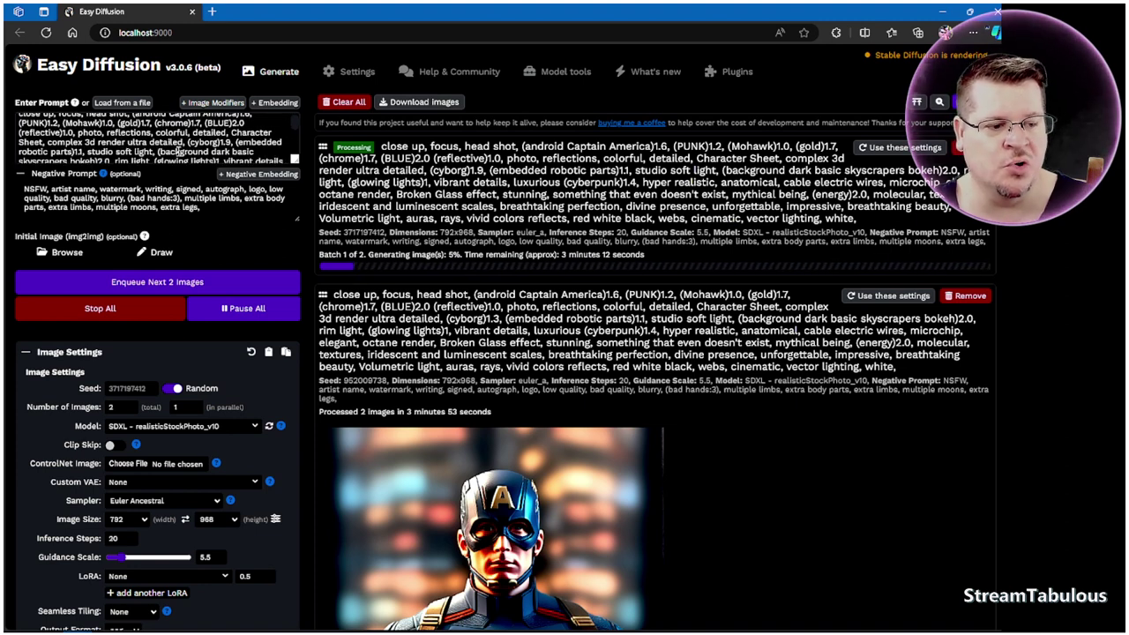
scroll(180, 150, "down", 1)
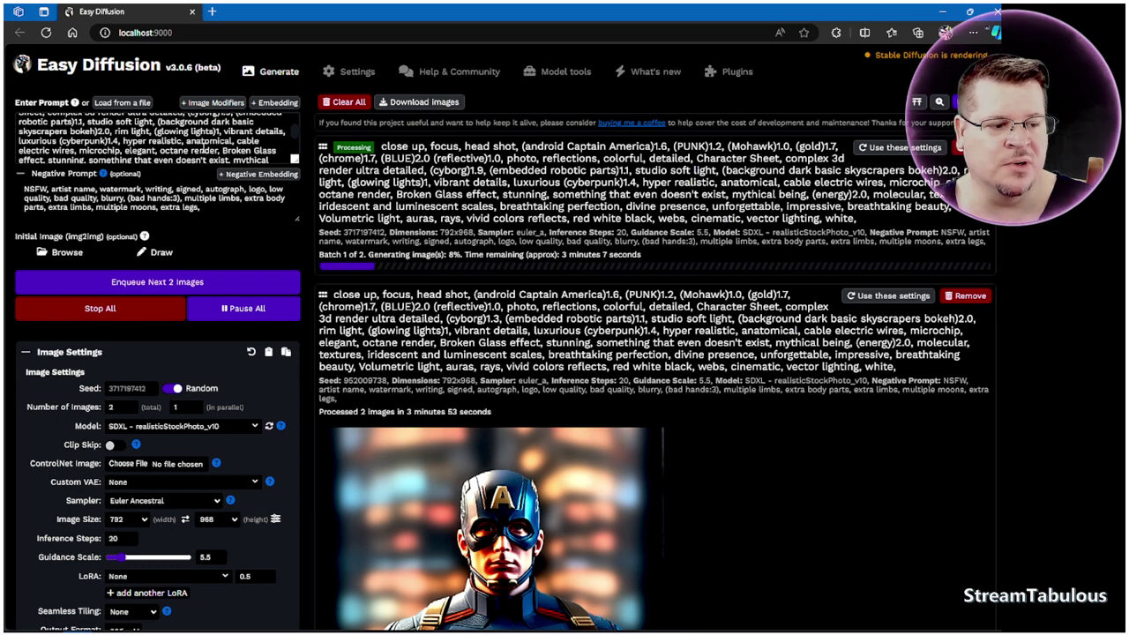
scroll(202, 146, "down", 1)
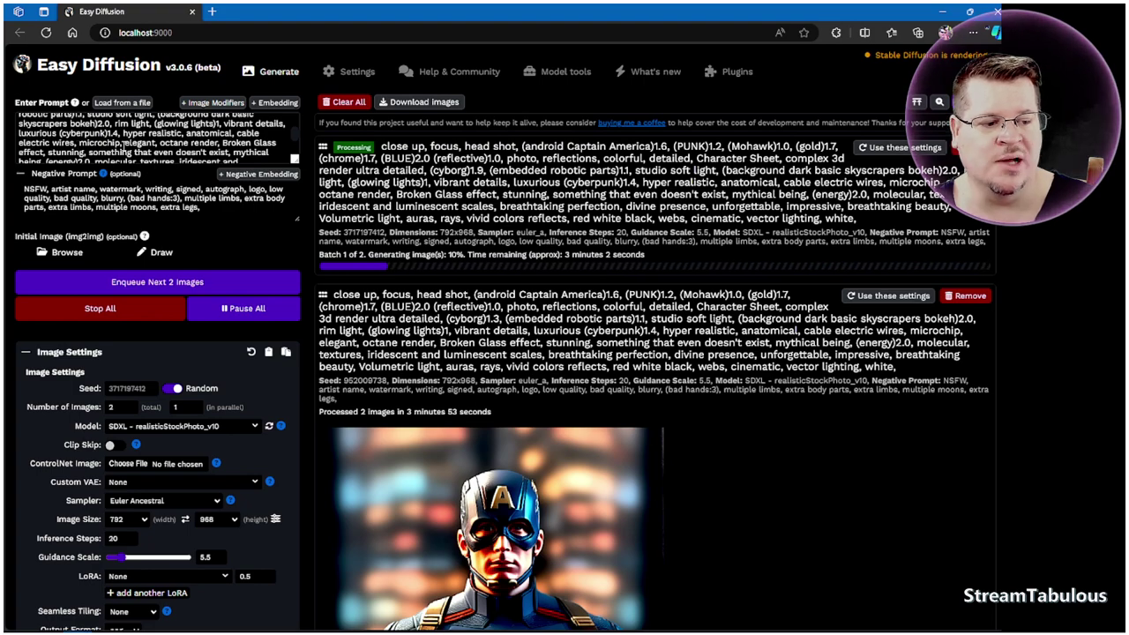
scroll(190, 148, "up", 3)
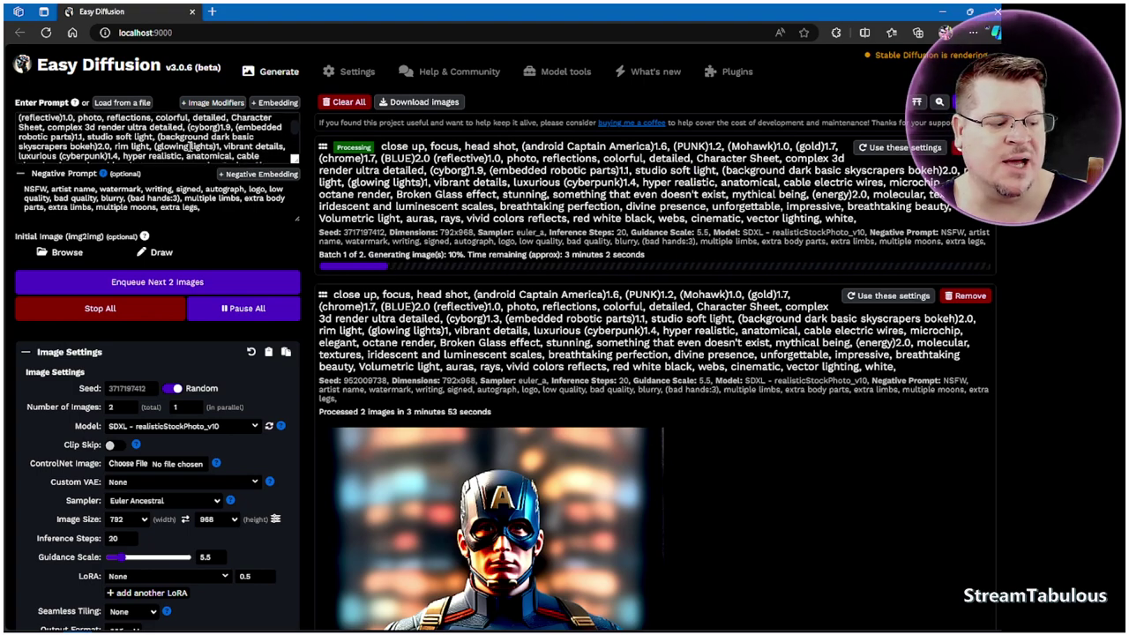
Compare the lower-weighted Superman images with the cyborg Superman images and the weights in their prompts
scroll(717, 349, "down", 15)
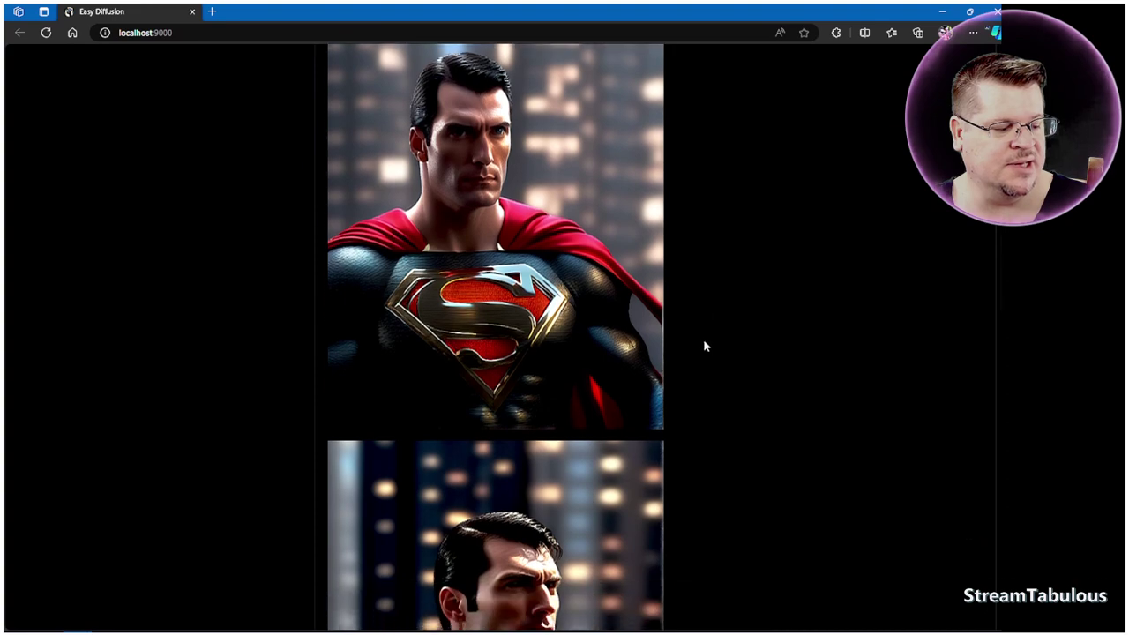
scroll(701, 350, "down", 5)
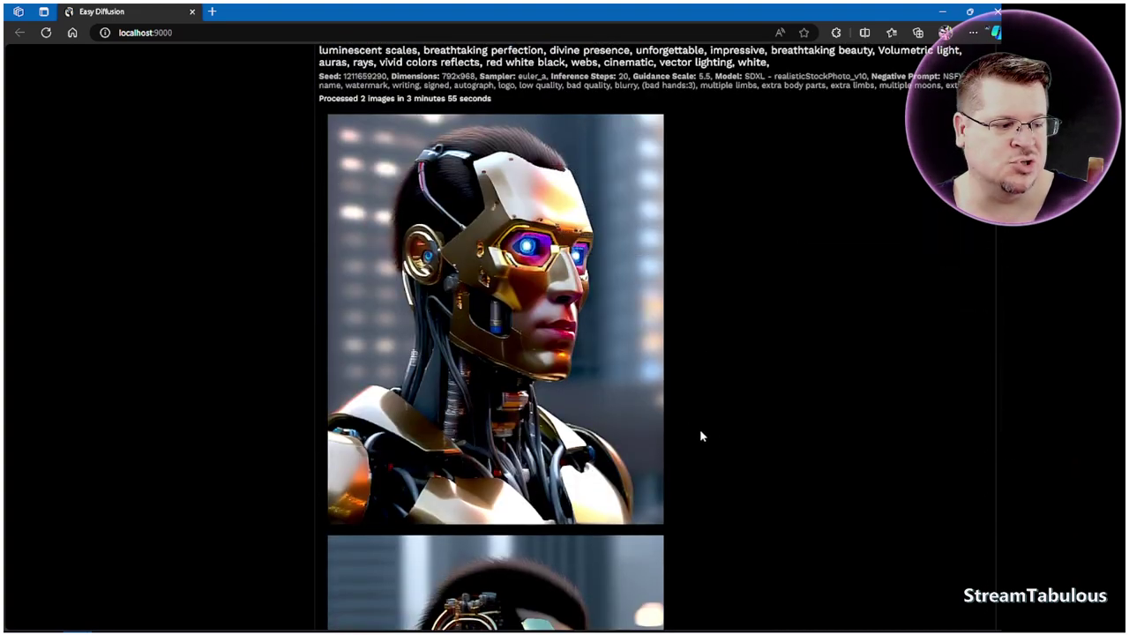
scroll(706, 429, "up", 1)
scroll(716, 425, "up", 12)
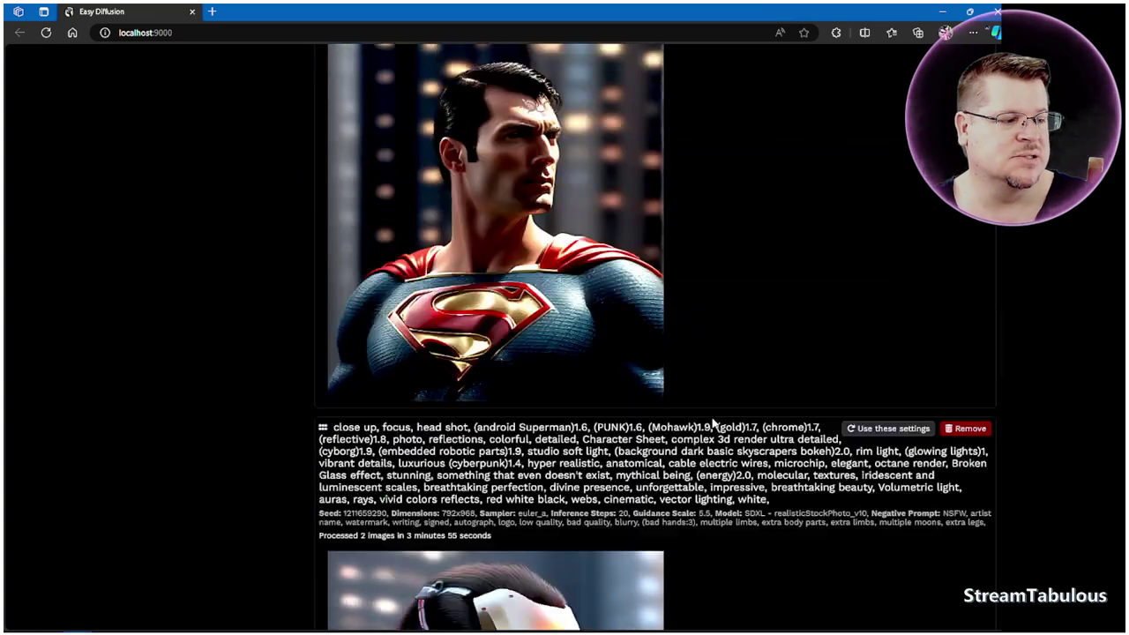
scroll(712, 417, "up", 10)
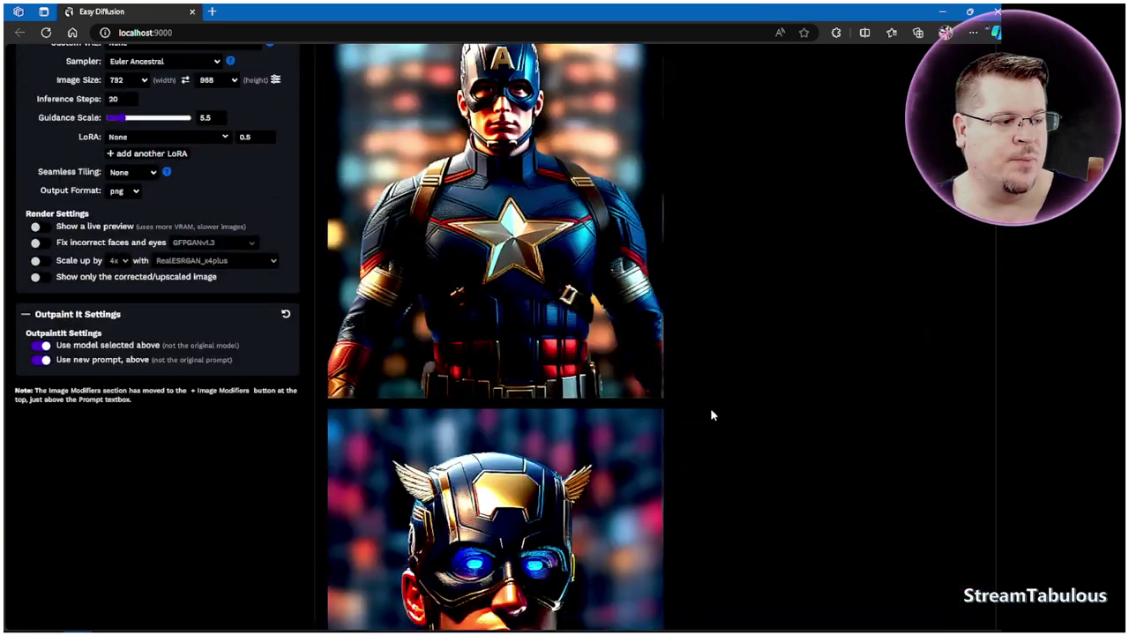
Examine both images of the completed Captain America batch against the prompt that produced them
scroll(712, 415, "up", 1)
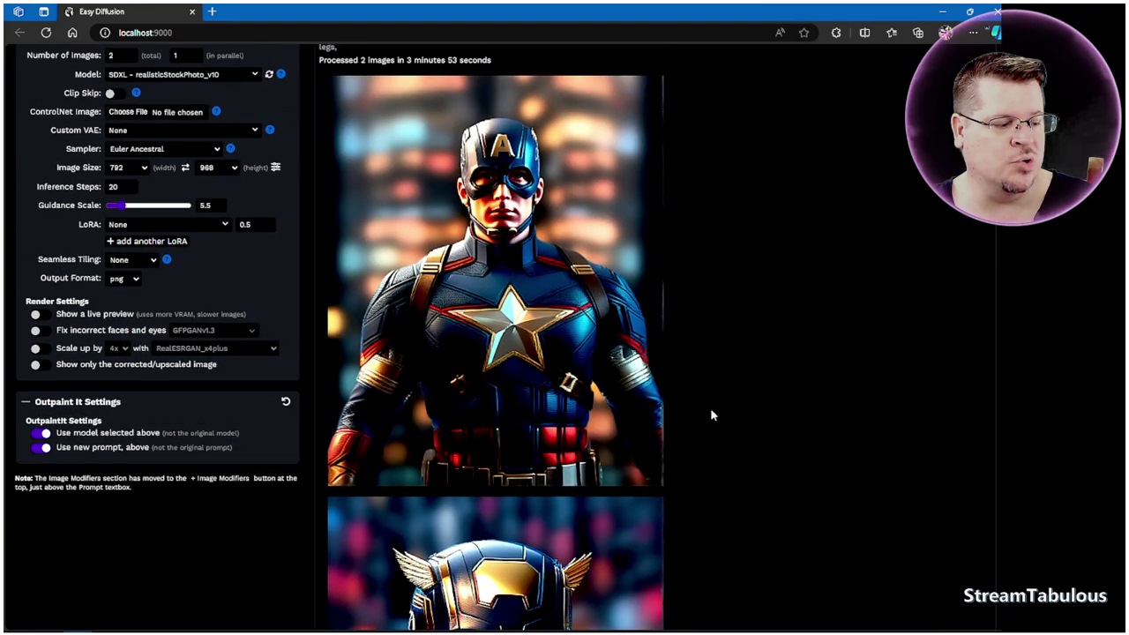
scroll(712, 414, "up", 1)
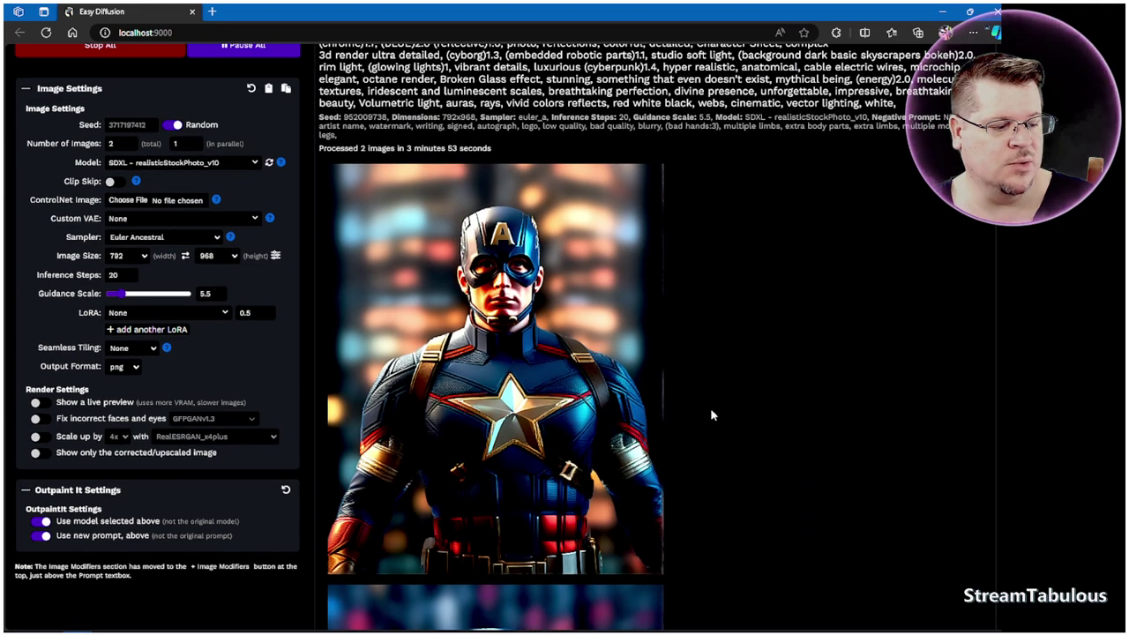
scroll(712, 415, "up", 1)
mouse_move(565, 463)
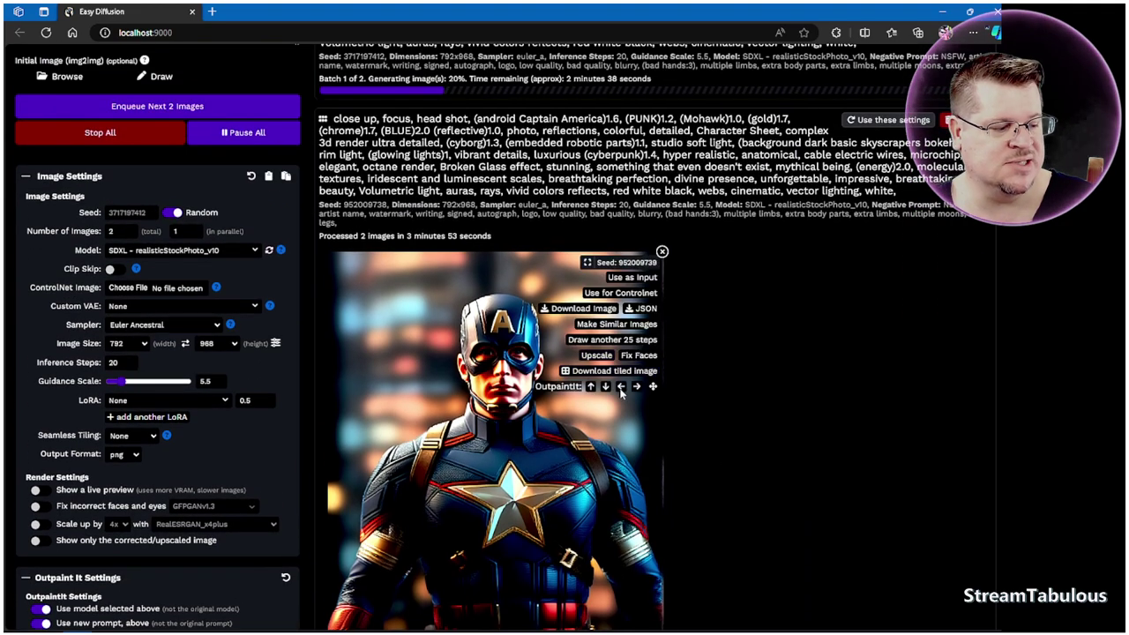
scroll(578, 458, "down", 2)
scroll(577, 459, "down", 3)
scroll(529, 471, "up", 3)
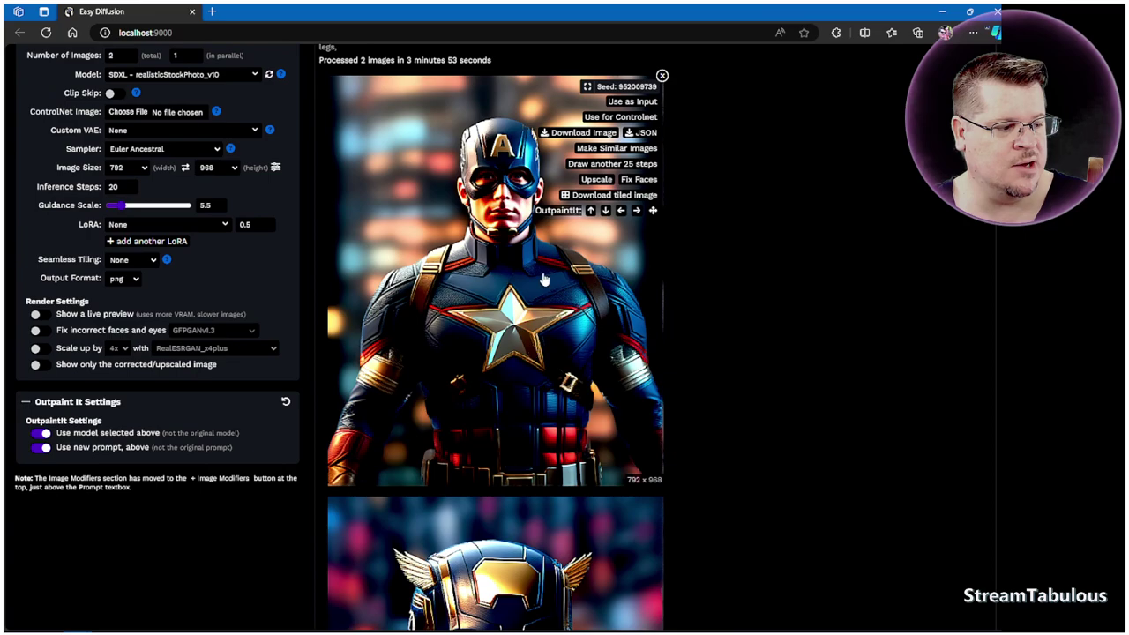
scroll(726, 467, "down", 10)
scroll(726, 467, "up", 12)
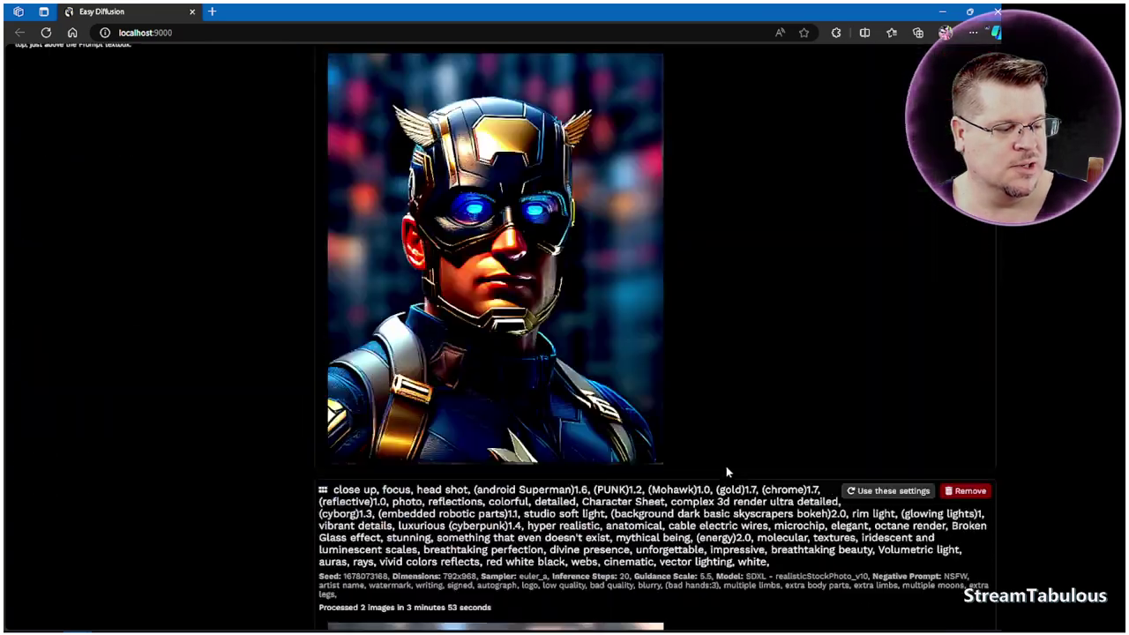
Compare the two finished Captain America images with each other and check the progress of the (cyborg)1.9 batch
scroll(726, 472, "up", 3)
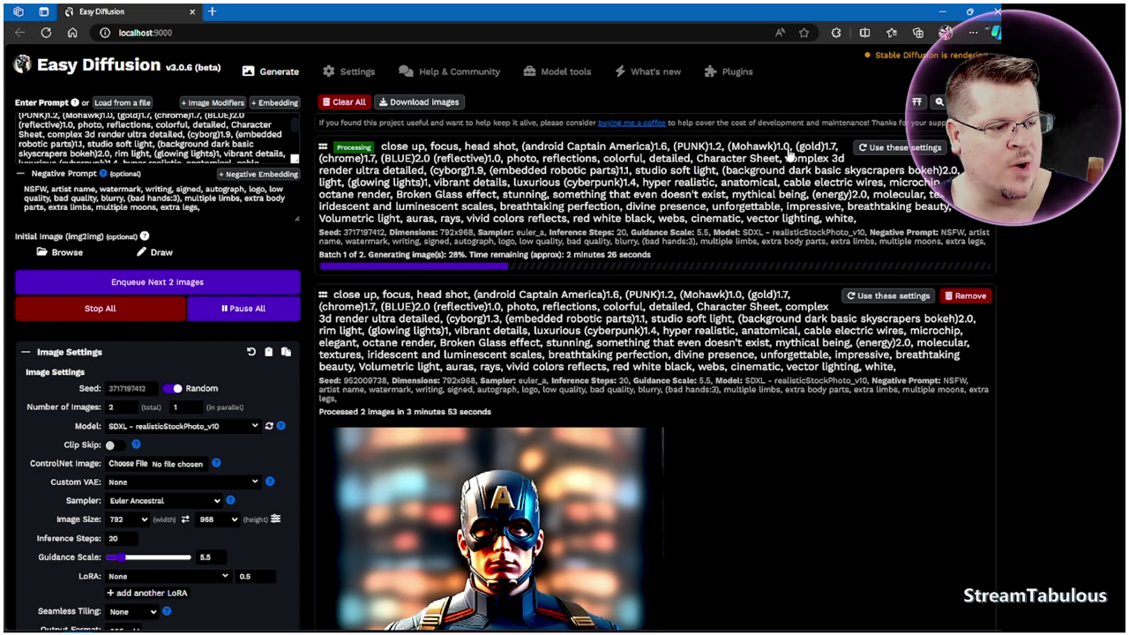
scroll(547, 361, "down", 4)
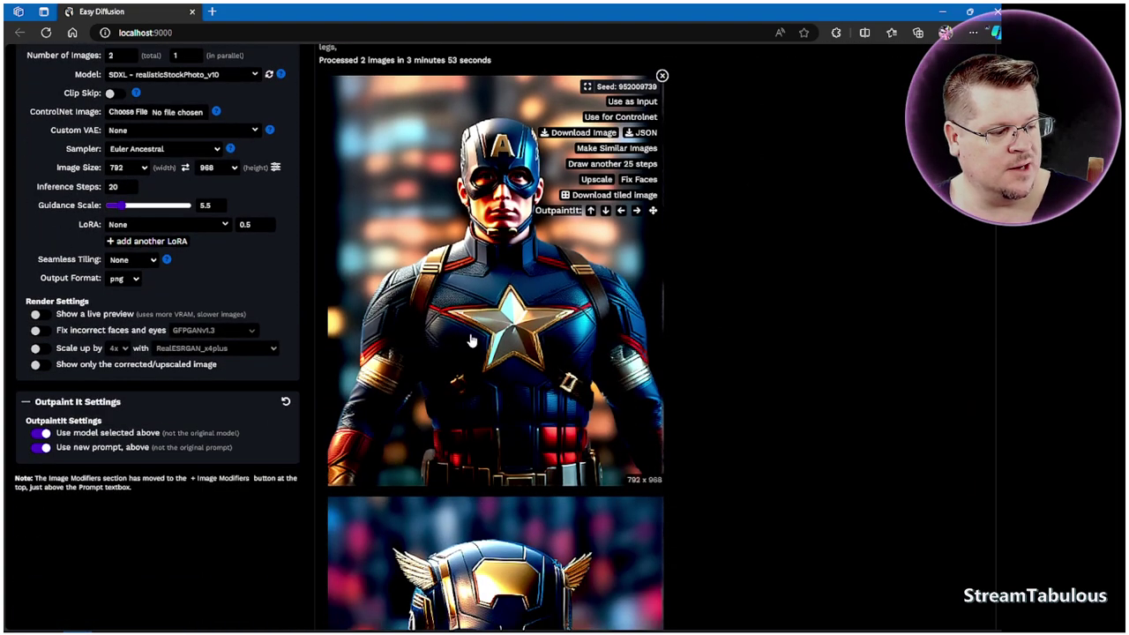
scroll(544, 369, "down", 4)
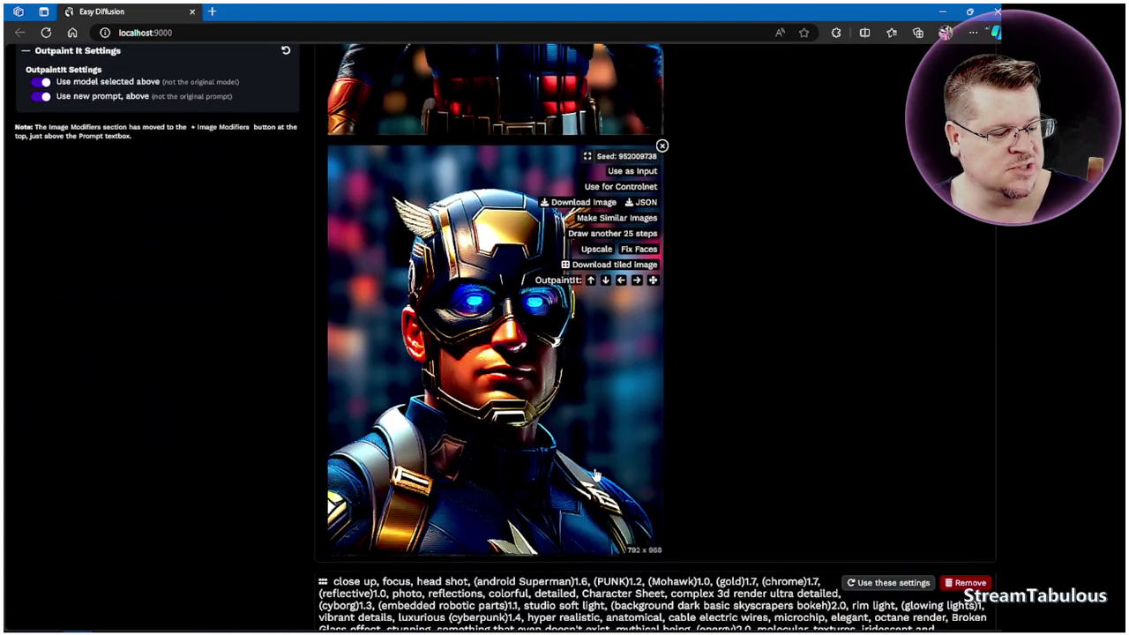
scroll(628, 450, "up", 6)
scroll(624, 529, "up", 1)
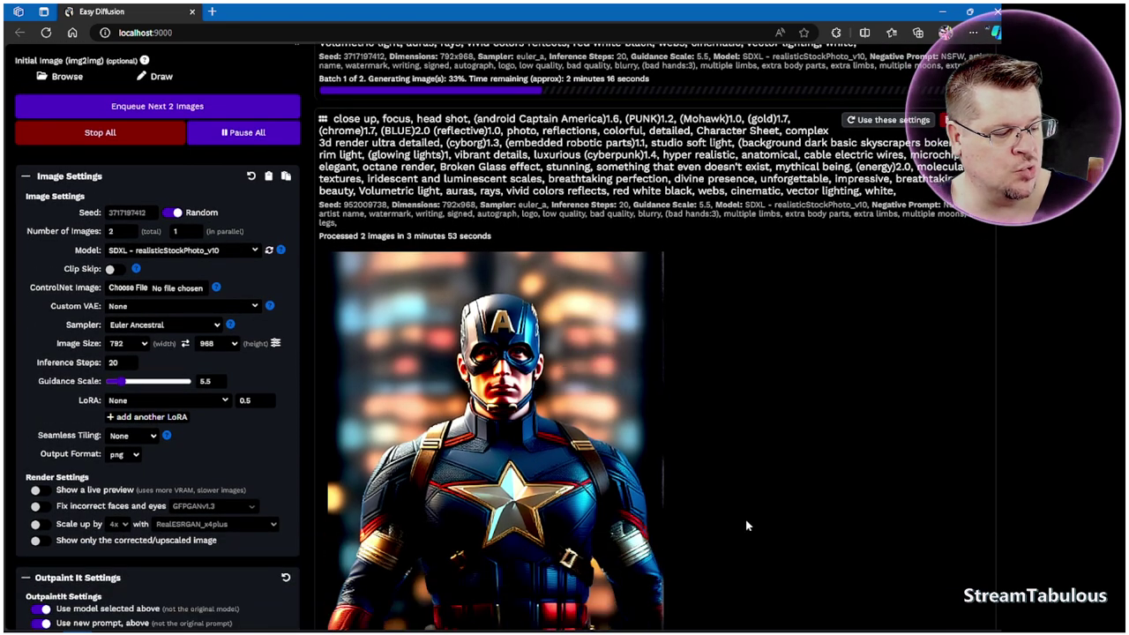
scroll(745, 522, "up", 2)
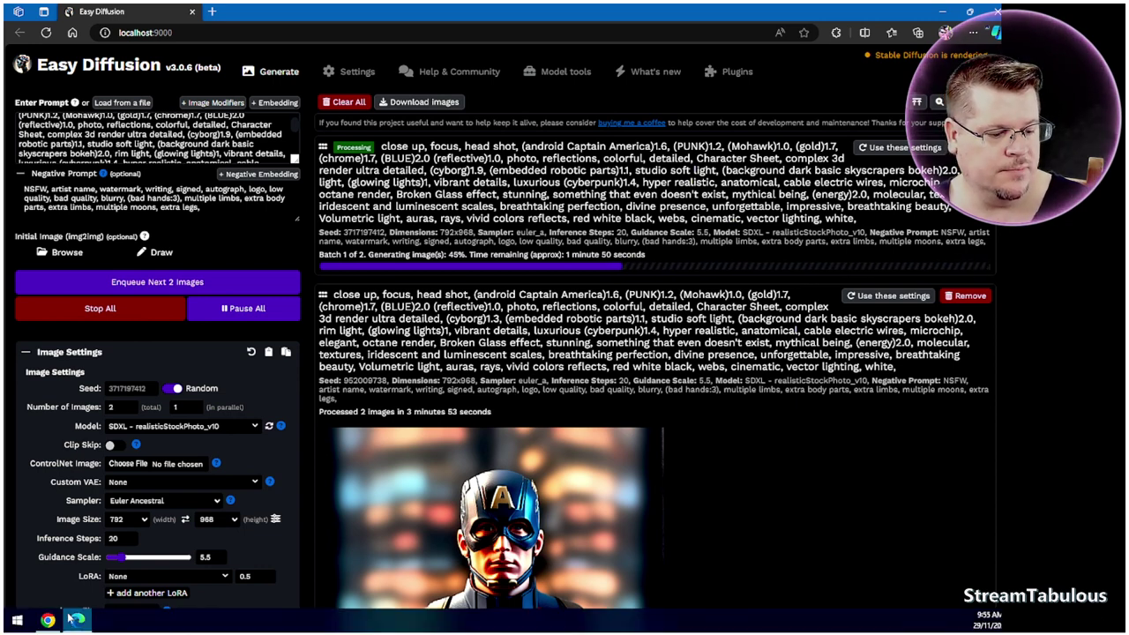
Switch to Chrome and bring up the Civitai models page
left_click(75, 620)
left_click(486, 12)
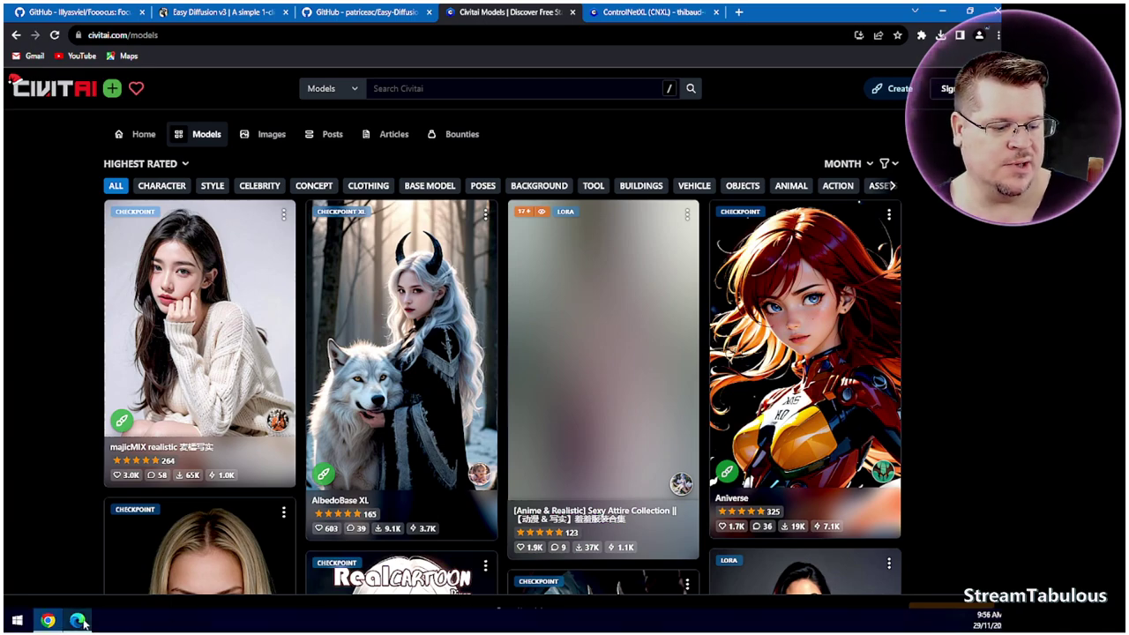
Switch back to Easy Diffusion and compare the earlier Captain America and Superman images with the first (cyborg)1.9 image
left_click(79, 620)
scroll(660, 404, "down", 15)
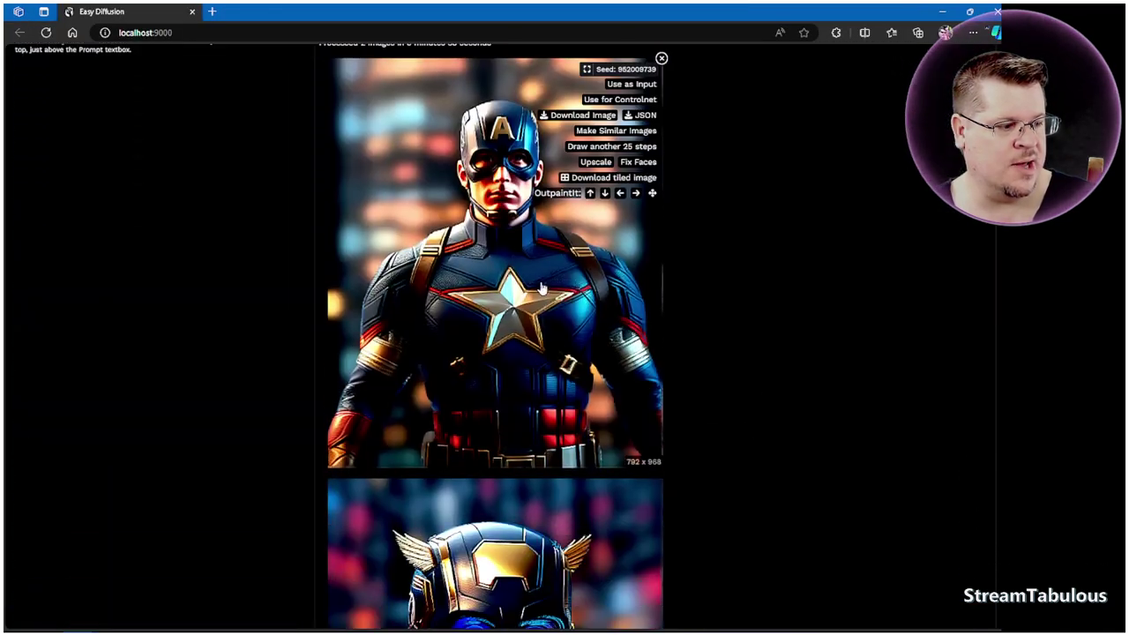
scroll(660, 404, "down", 10)
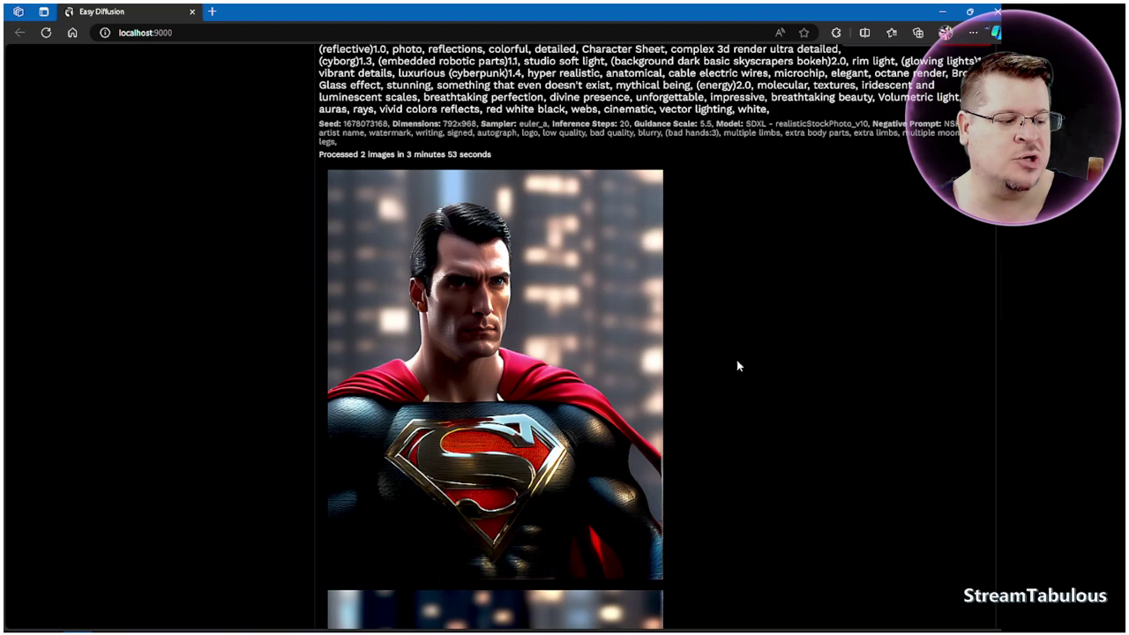
scroll(723, 363, "up", 3)
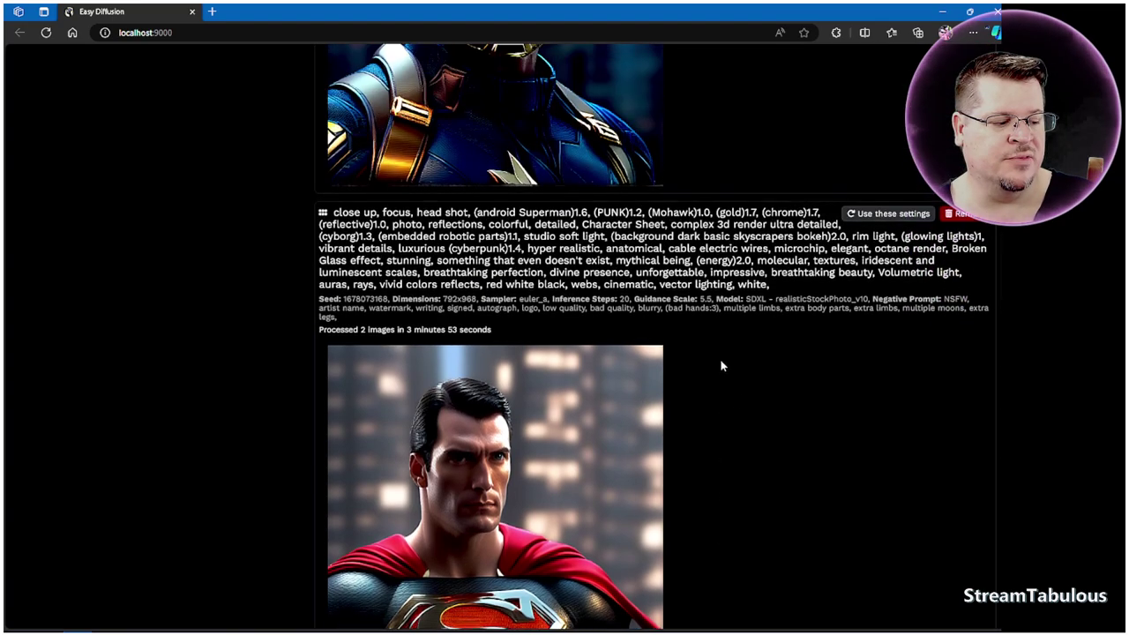
scroll(729, 410, "up", 2)
scroll(726, 409, "up", 10)
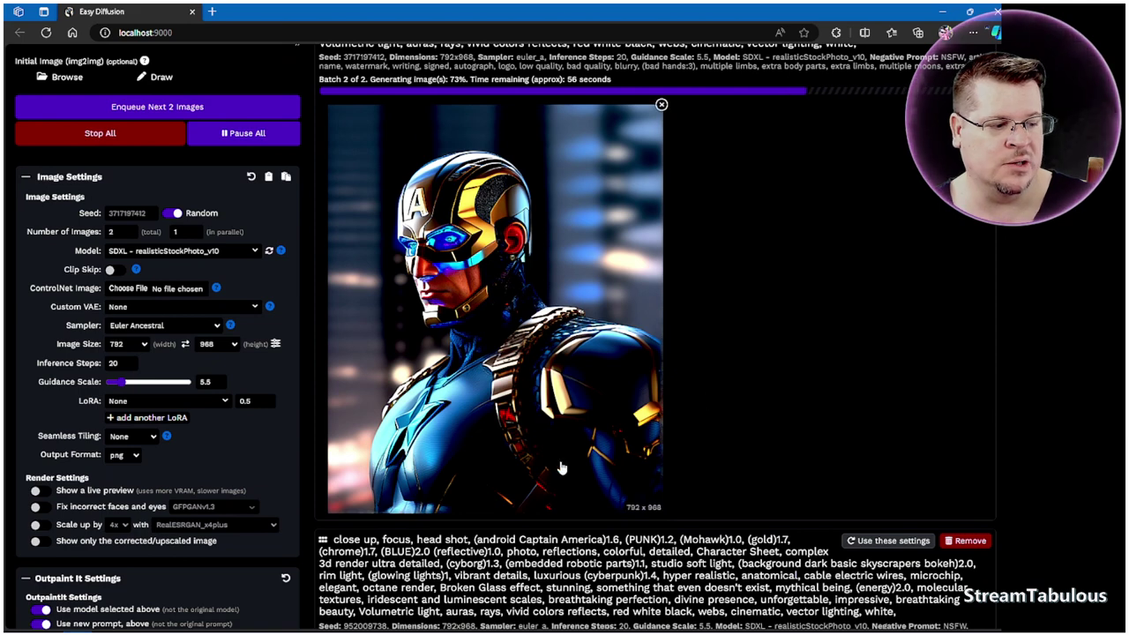
Switch to the Civitai models page in Chrome and filter the models by base model SDXL 1.0 and type Checkpoint
mouse_move(171, 615)
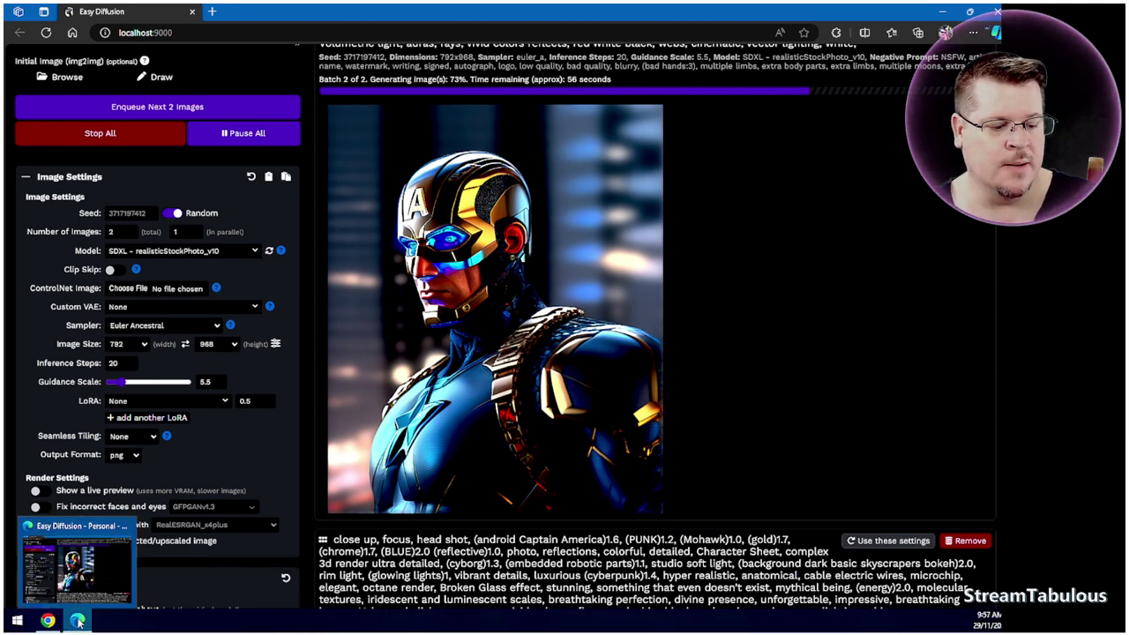
left_click(50, 621)
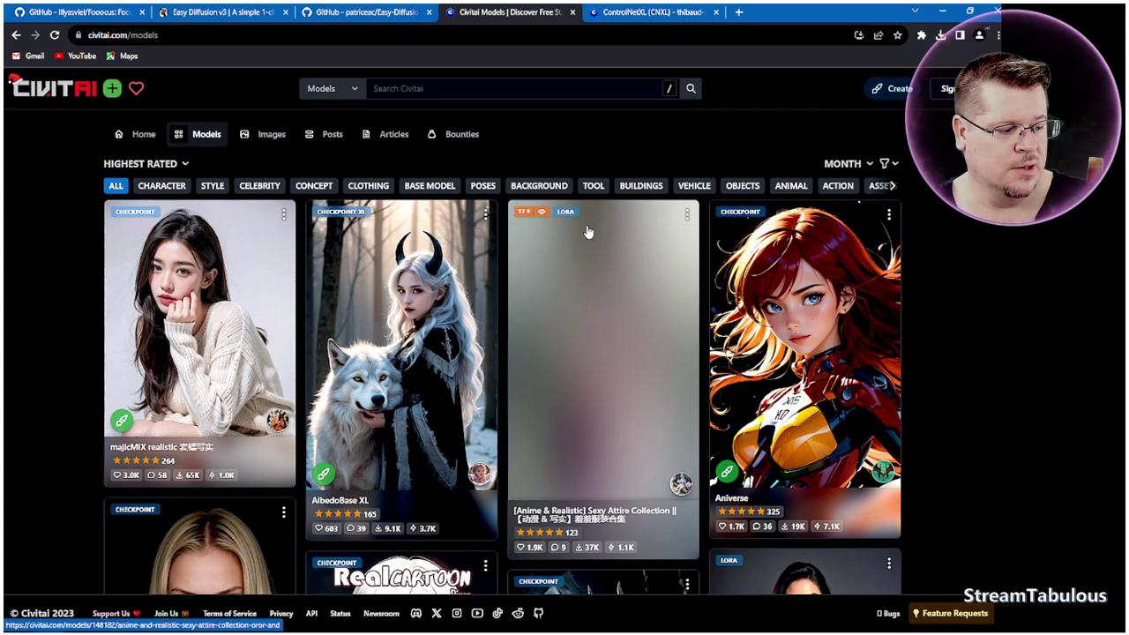
left_click(883, 165)
scroll(895, 388, "down", 1)
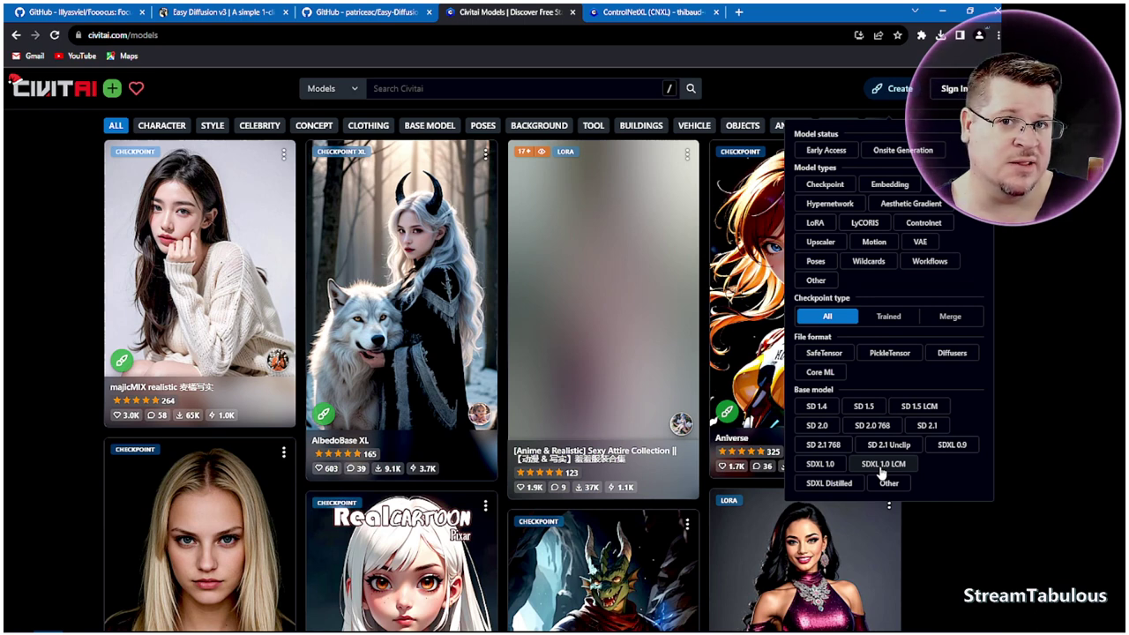
left_click(820, 470)
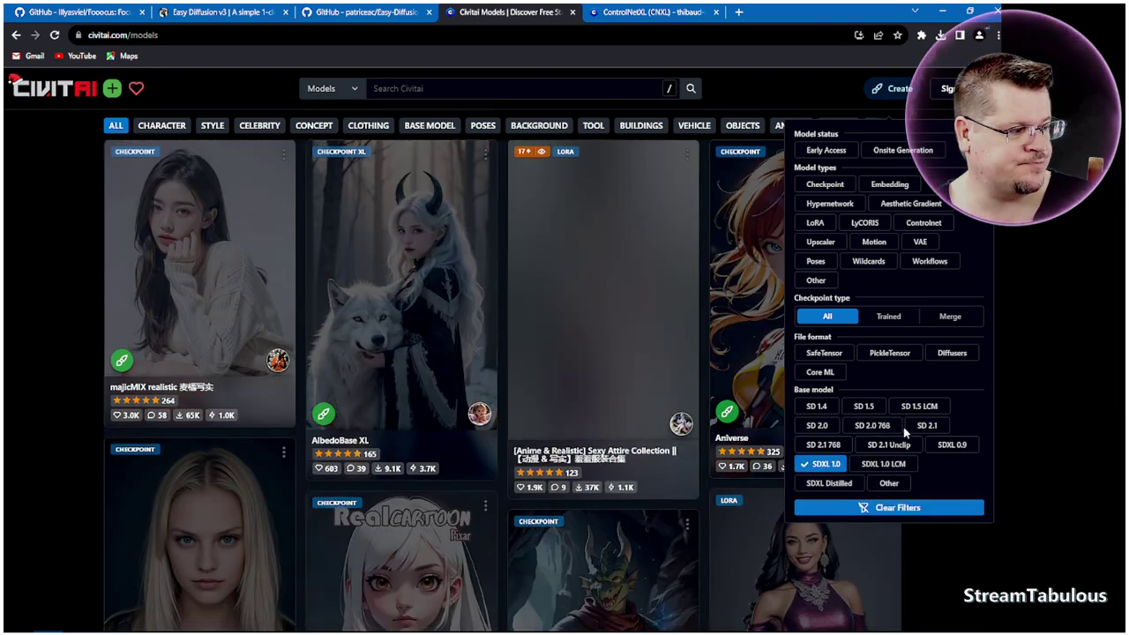
left_click(825, 185)
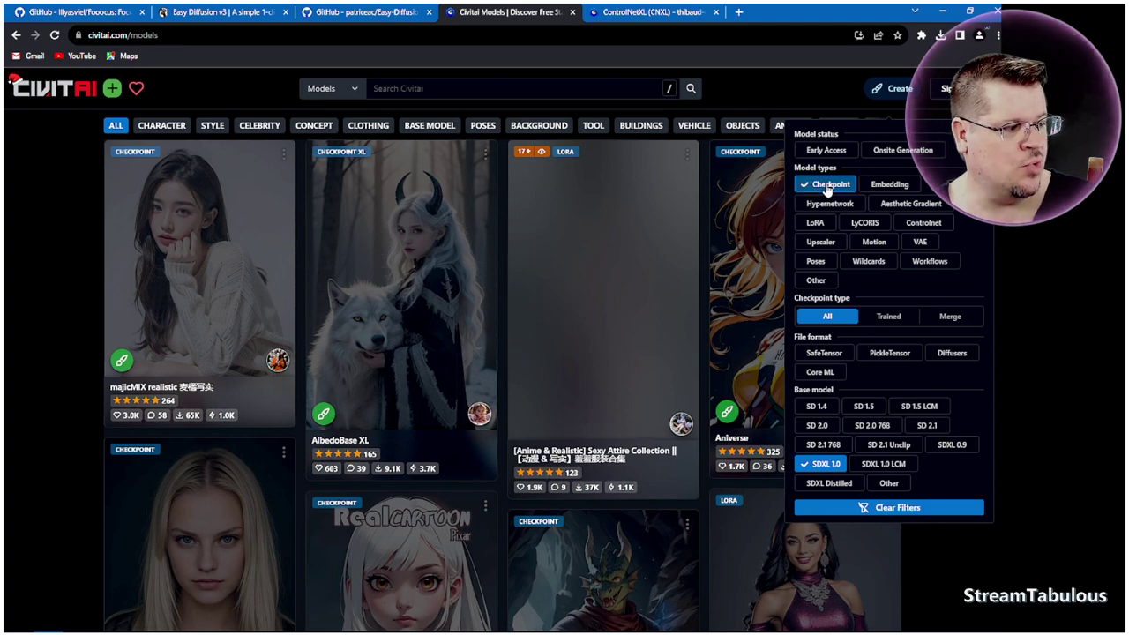
left_click(789, 104)
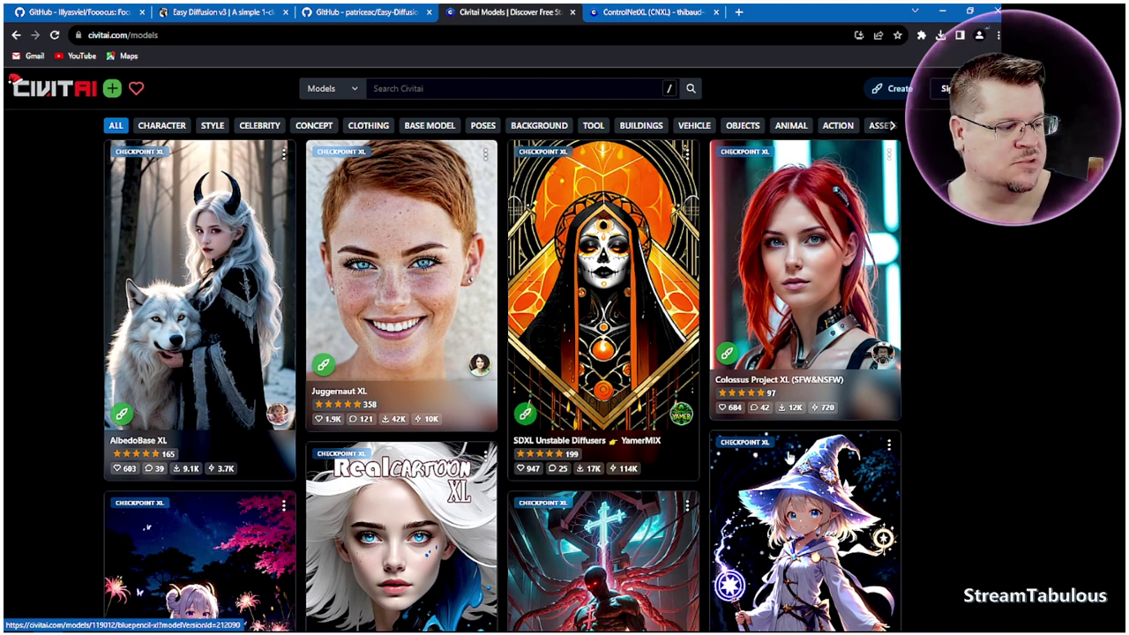
Browse the highest-rated SDXL checkpoints from the first row to around Anime Illust Diffusion XL and LEOSAM's HelloWorld
scroll(658, 342, "down", 2)
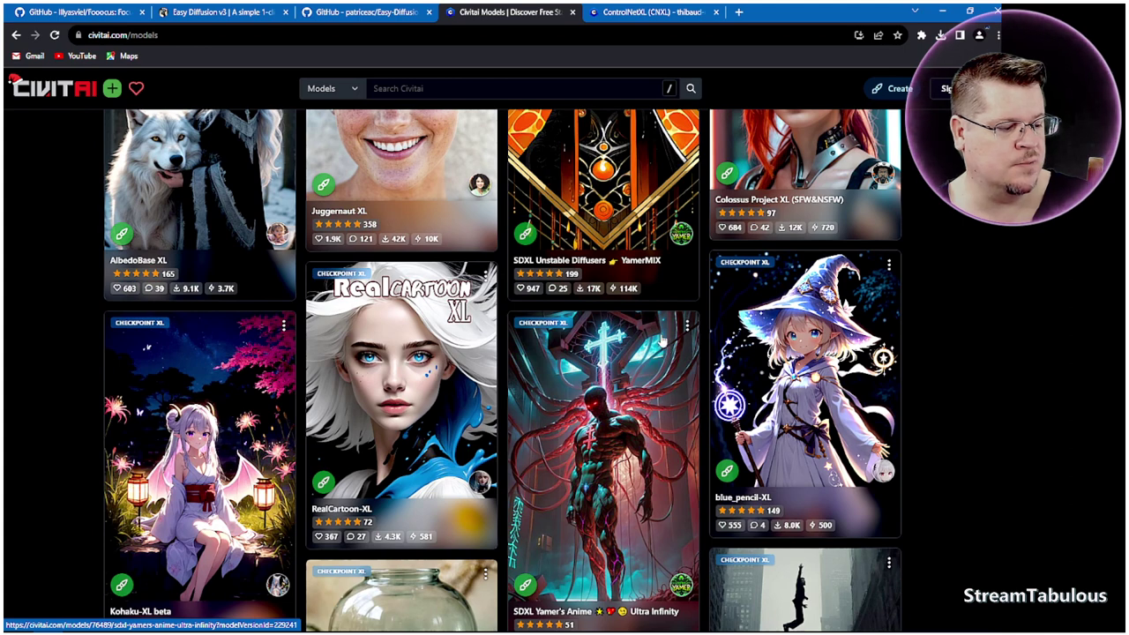
scroll(654, 341, "down", 1)
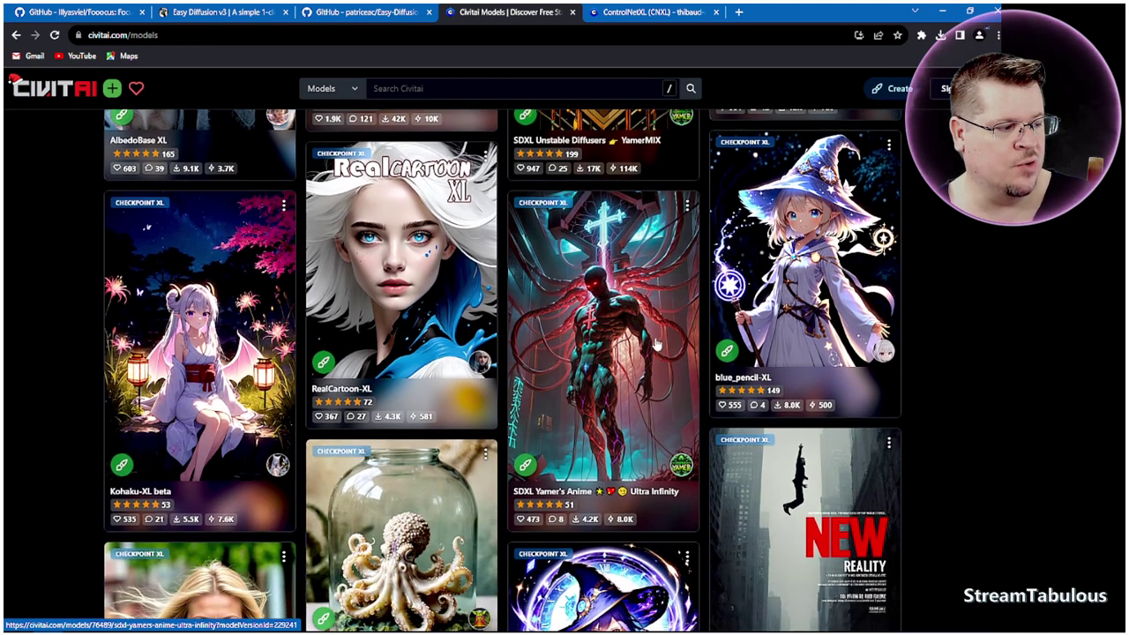
scroll(575, 397, "down", 2)
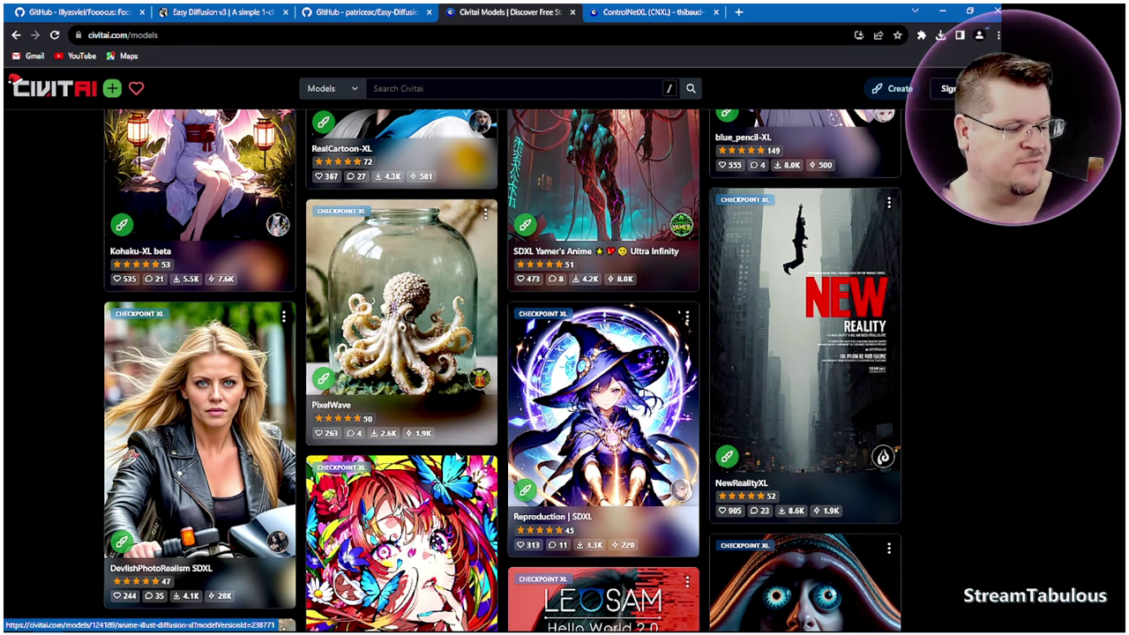
scroll(464, 488, "down", 2)
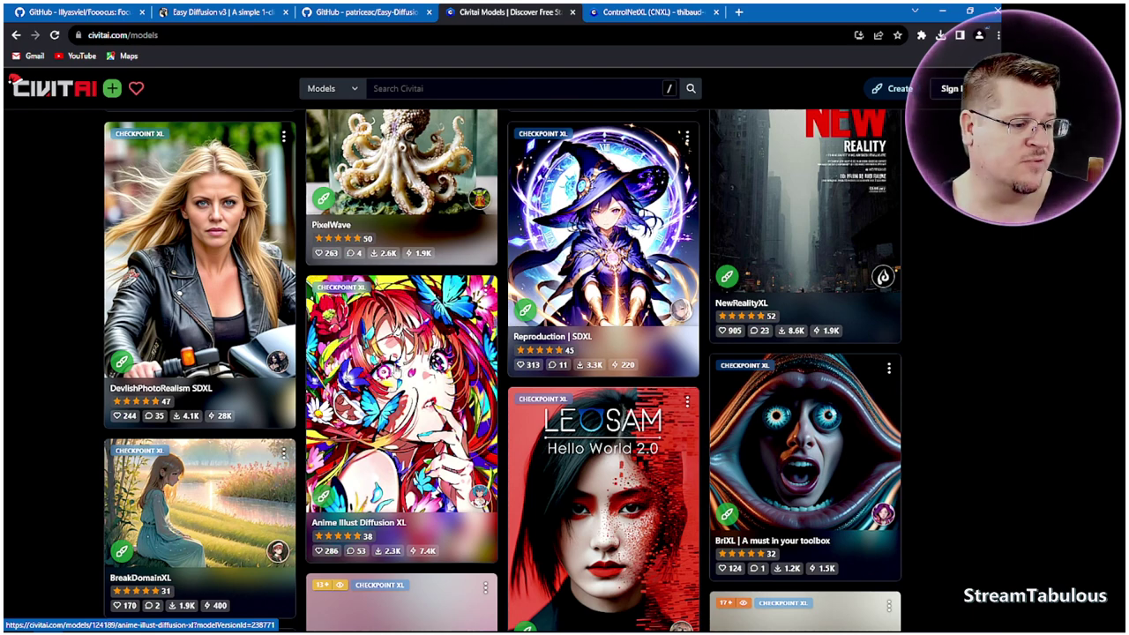
scroll(380, 358, "down", 1)
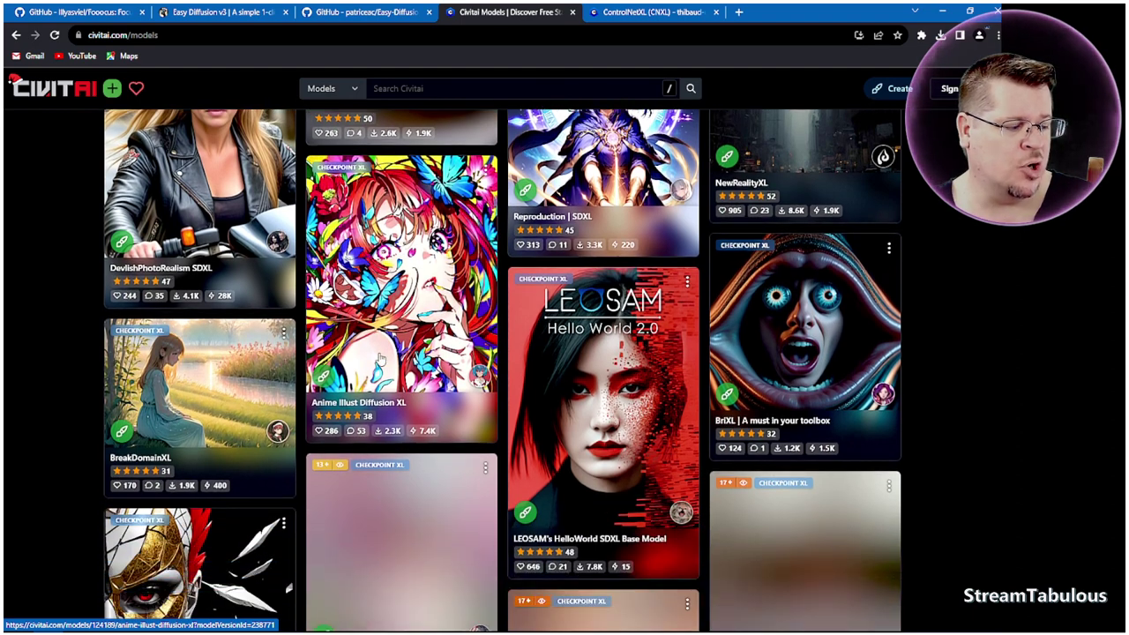
scroll(380, 358, "down", 3)
scroll(380, 358, "up", 3)
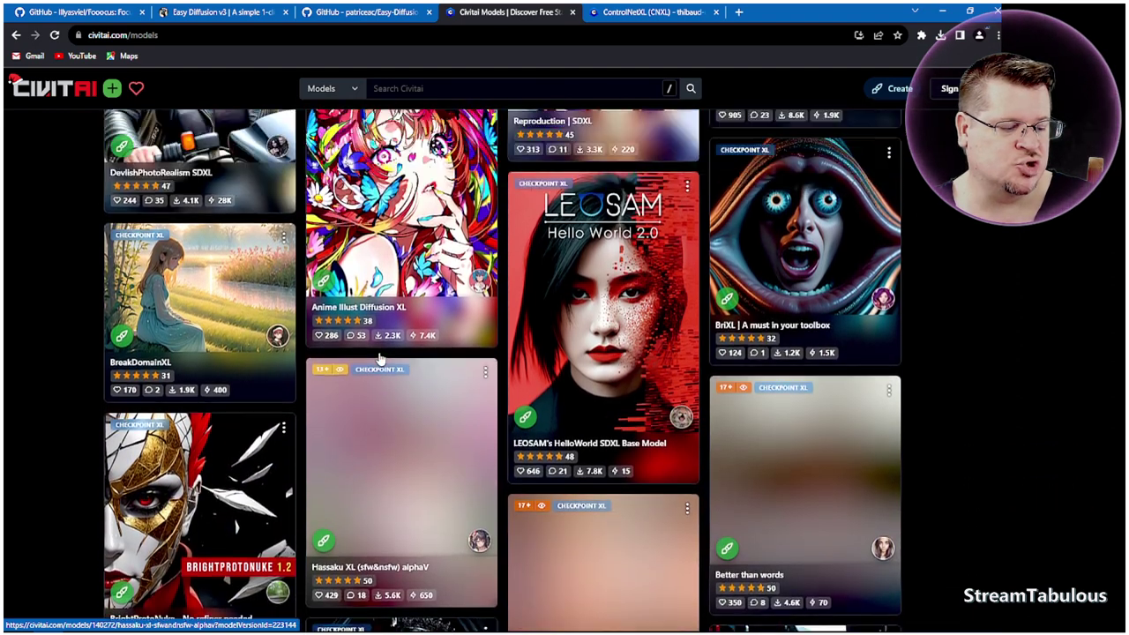
scroll(381, 358, "up", 1)
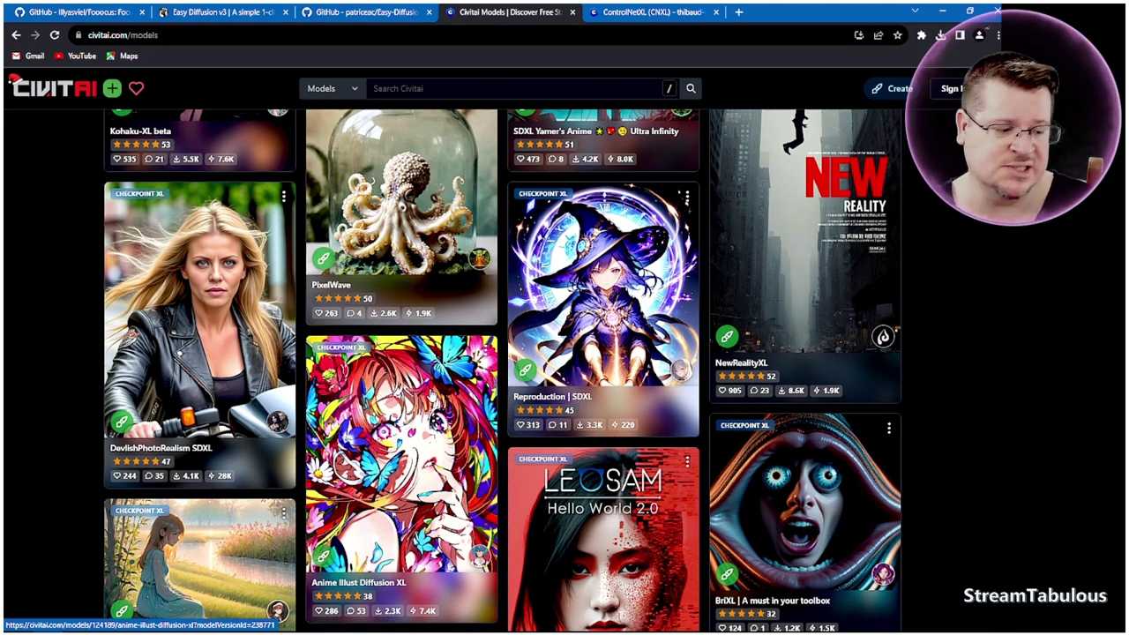
Look through the SDXL checkpoints further down the list, past Realities Edge XL and ChimeraMi(XL) to SDXL MergeHeaven and _MOHAWK_
scroll(448, 395, "down", 2)
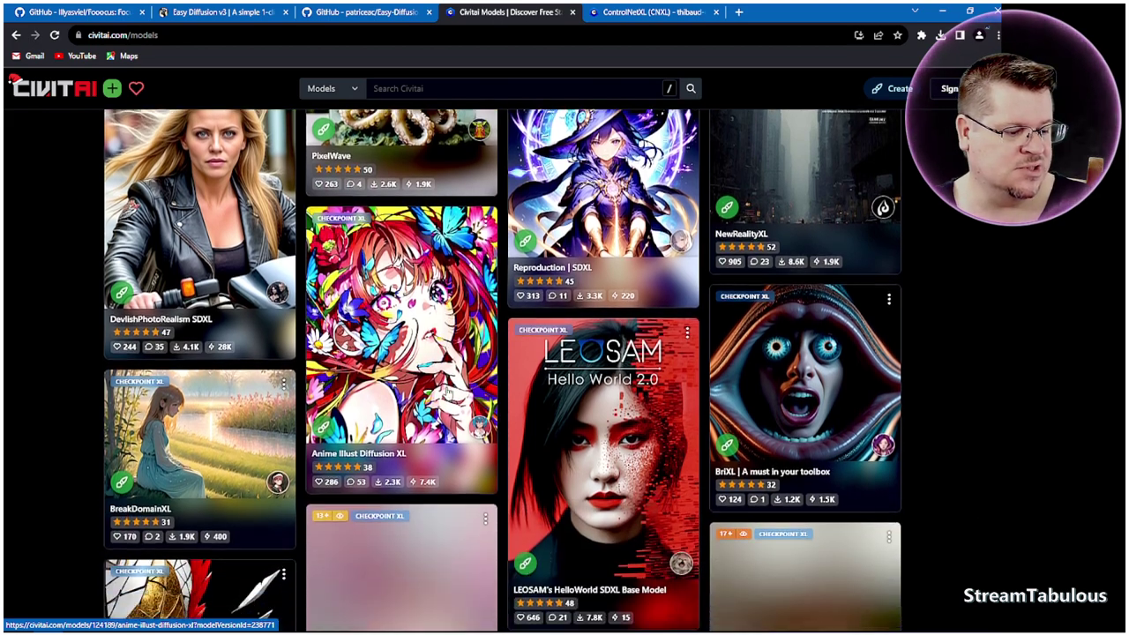
scroll(446, 384, "down", 1)
scroll(433, 369, "down", 2)
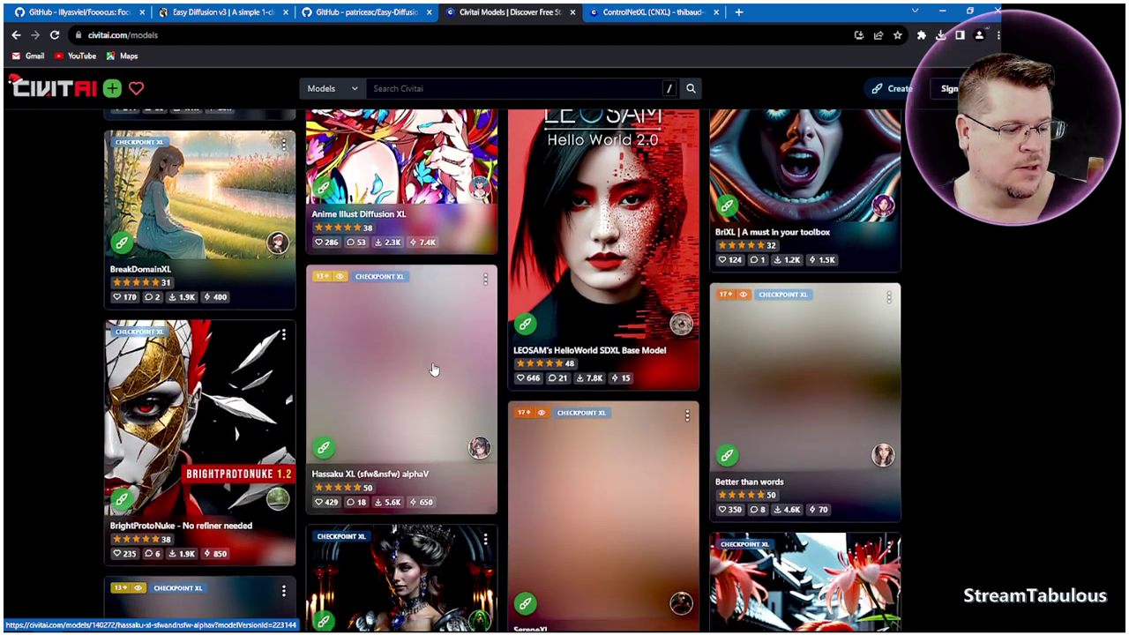
scroll(433, 369, "down", 4)
scroll(645, 301, "down", 3)
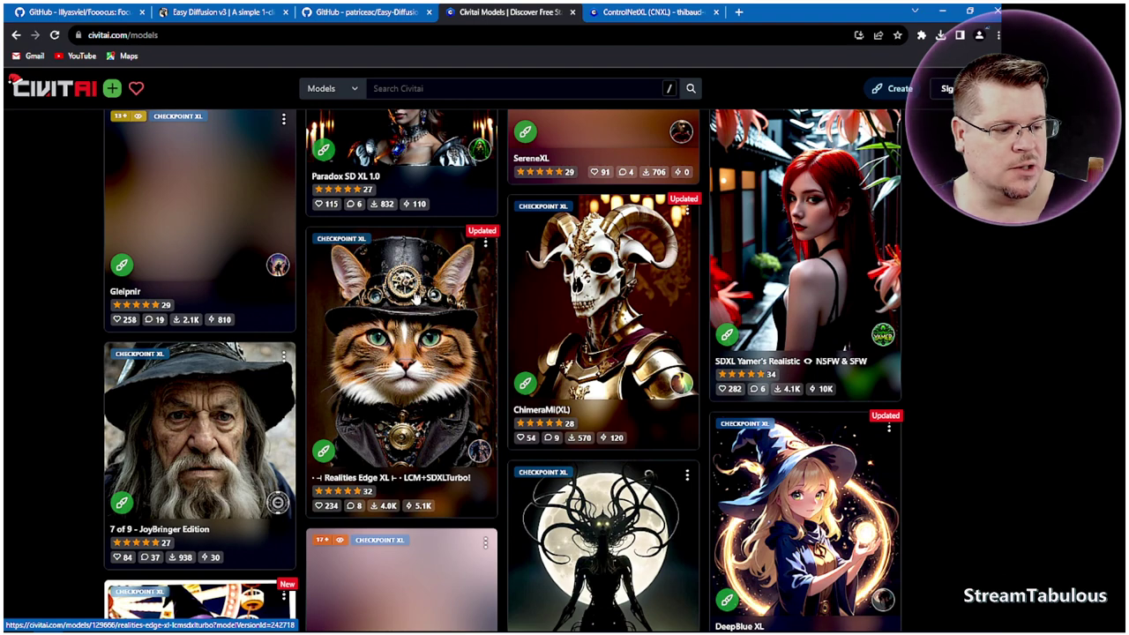
scroll(417, 300, "down", 1)
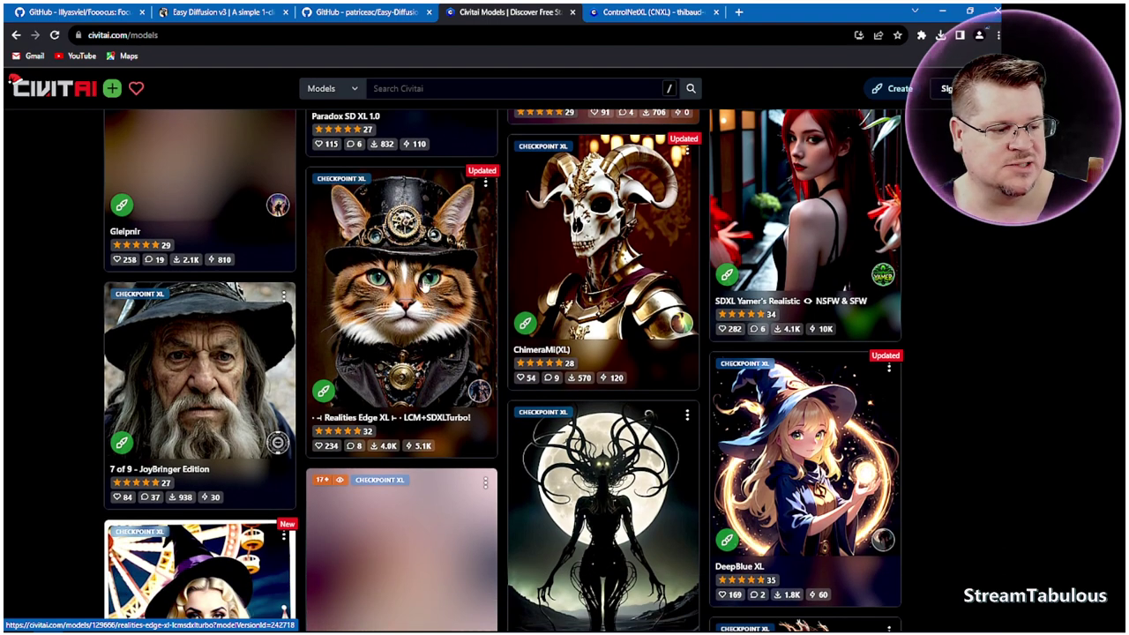
scroll(463, 333, "down", 1)
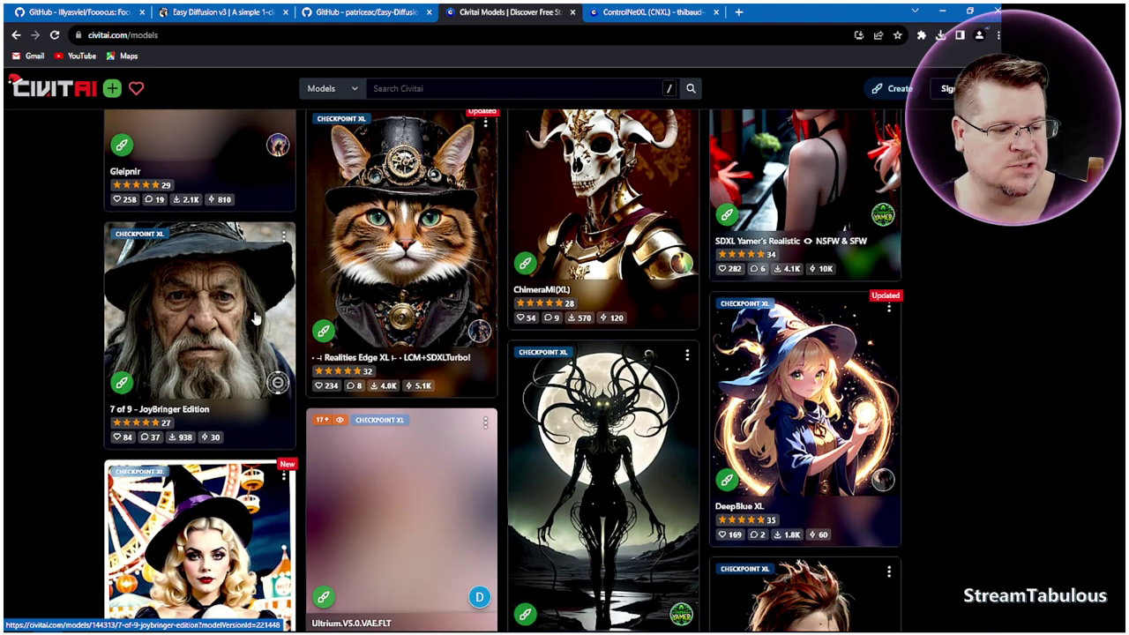
scroll(529, 335, "down", 2)
scroll(570, 335, "down", 2)
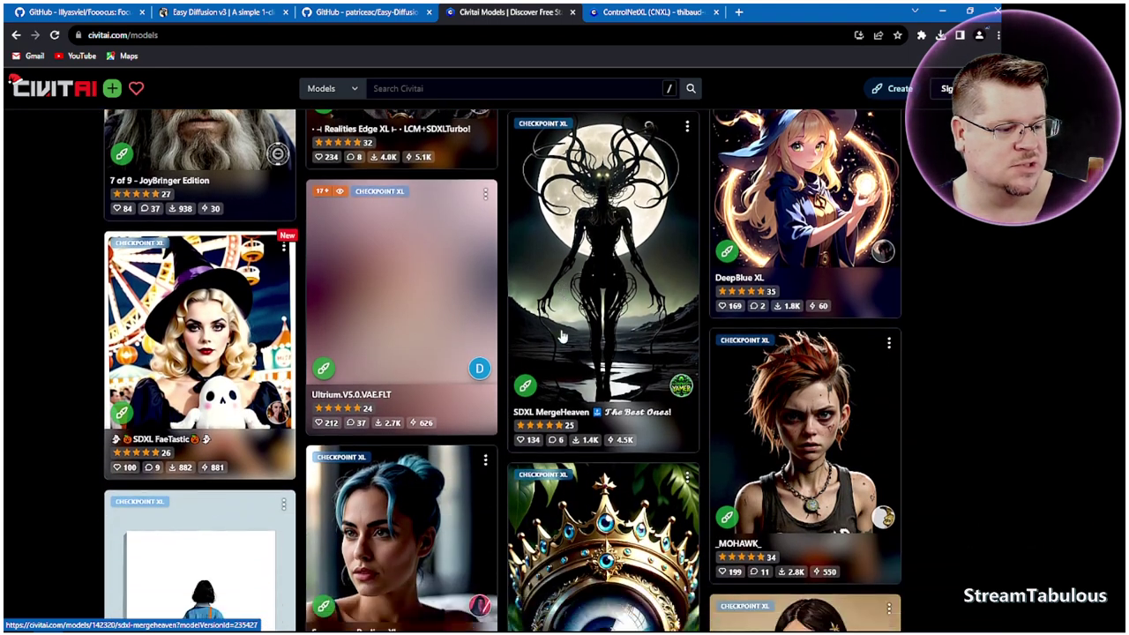
scroll(618, 370, "up", 3)
scroll(663, 404, "down", 3)
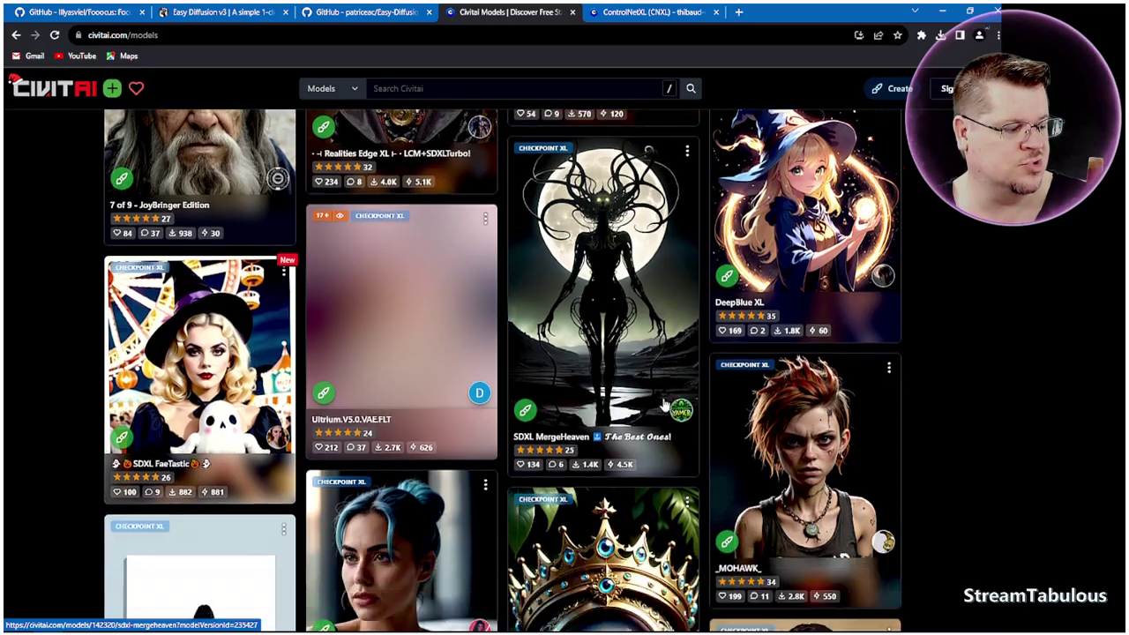
scroll(804, 403, "up", 2)
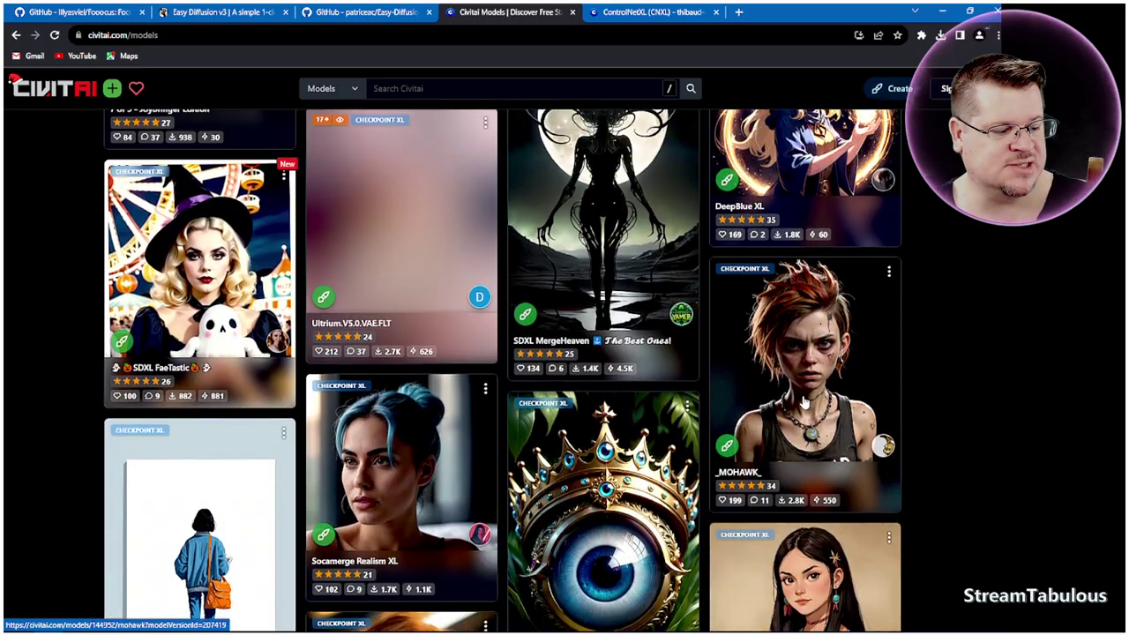
Change the model type filter from Checkpoint to LoRA, keeping SDXL 1.0 as the base model
scroll(805, 403, "up", 10)
scroll(800, 343, "up", 10)
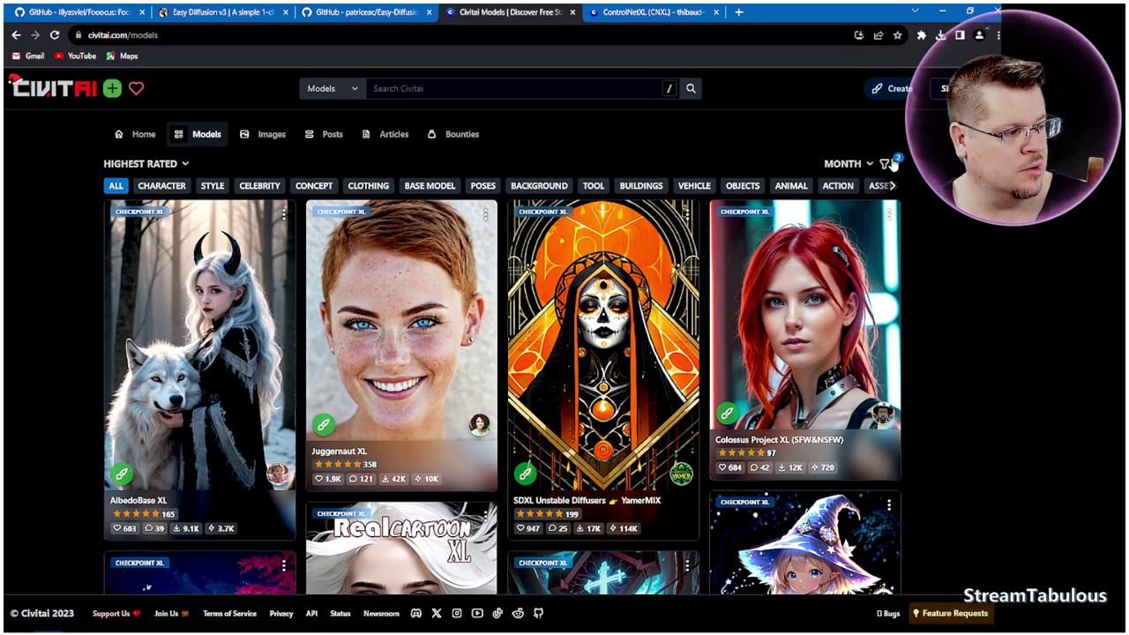
left_click(884, 164)
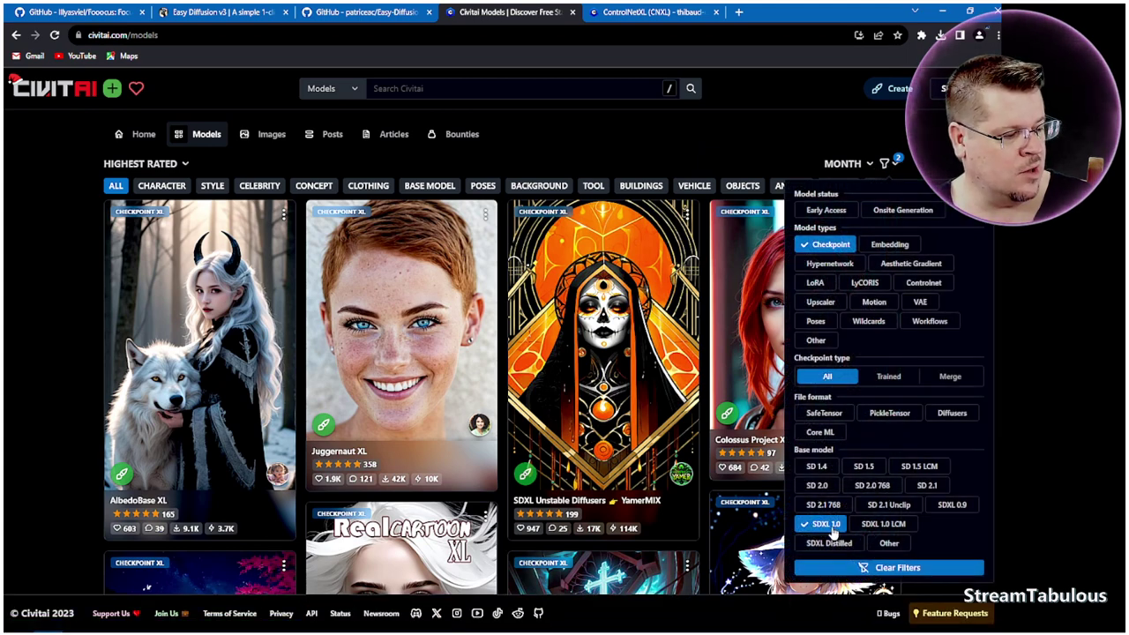
left_click(833, 527)
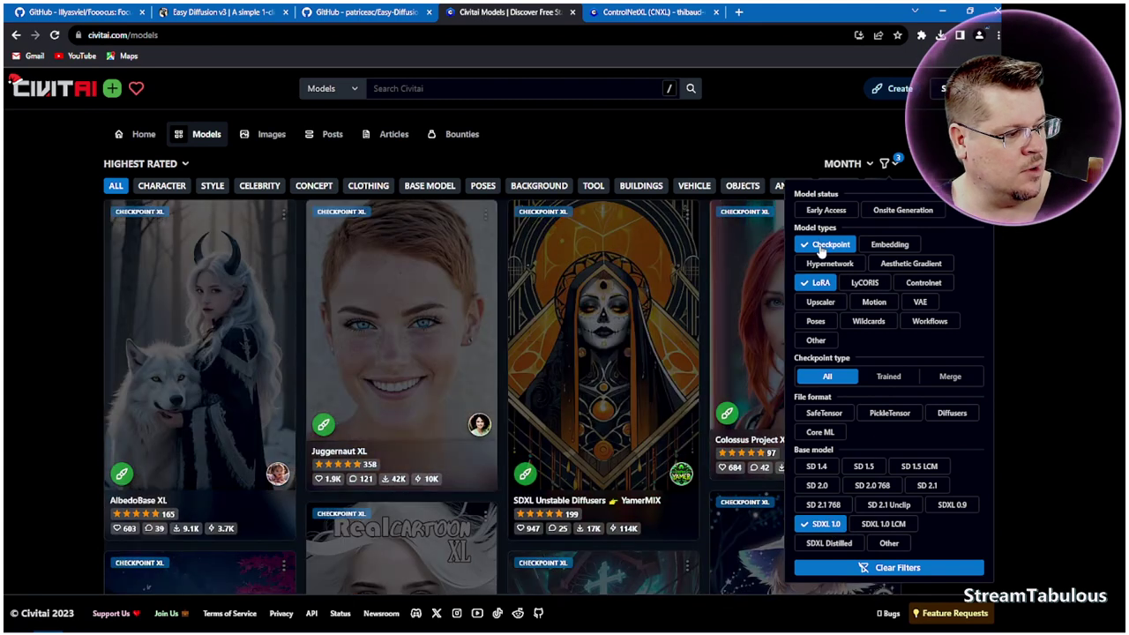
left_click(826, 244)
left_click(750, 134)
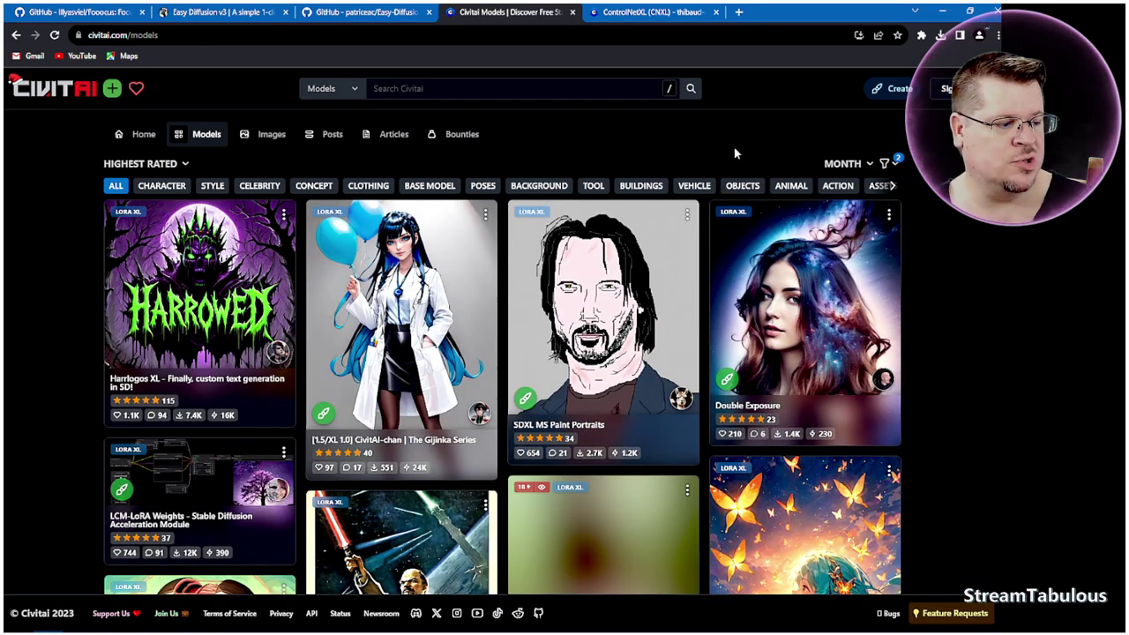
Browse the highest-rated SDXL LoRA models on Civitai down to Star Wars Characters, Smol Animals and WowifierXL
scroll(682, 238, "down", 5)
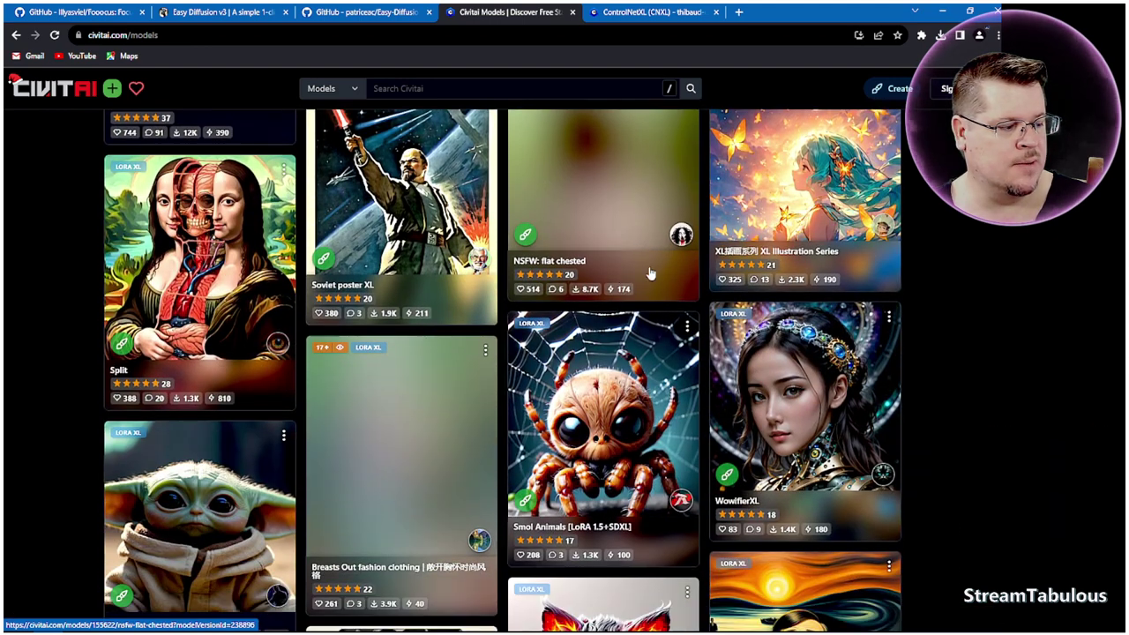
scroll(243, 326, "down", 1)
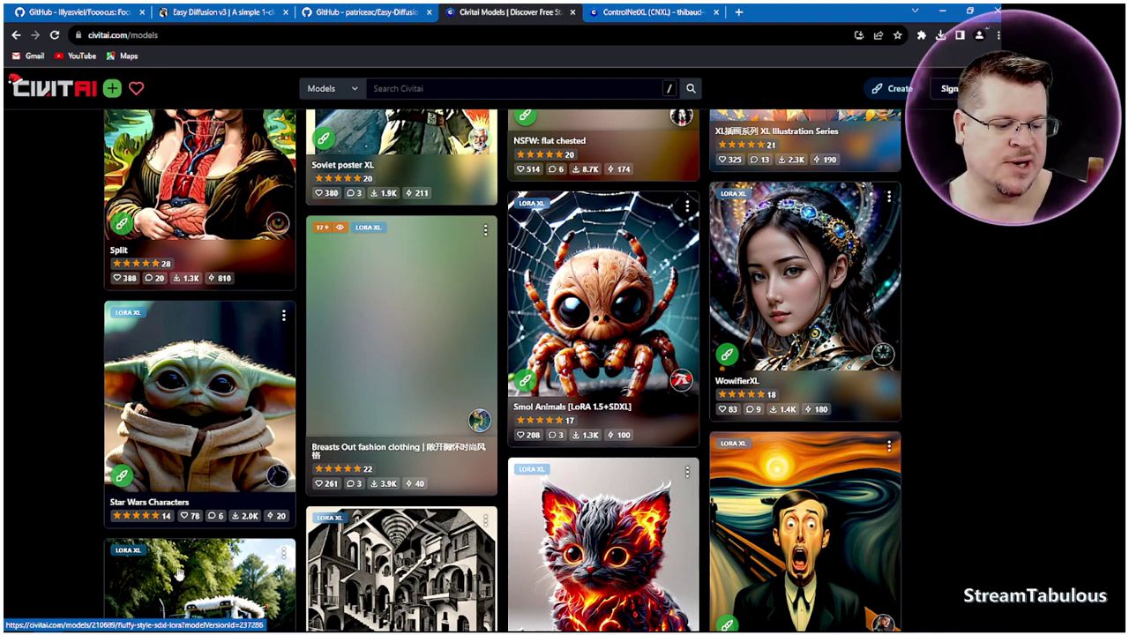
Switch to Easy Diffusion in Edge and review the Captain America prompt, negative prompt and image settings
left_click(79, 620)
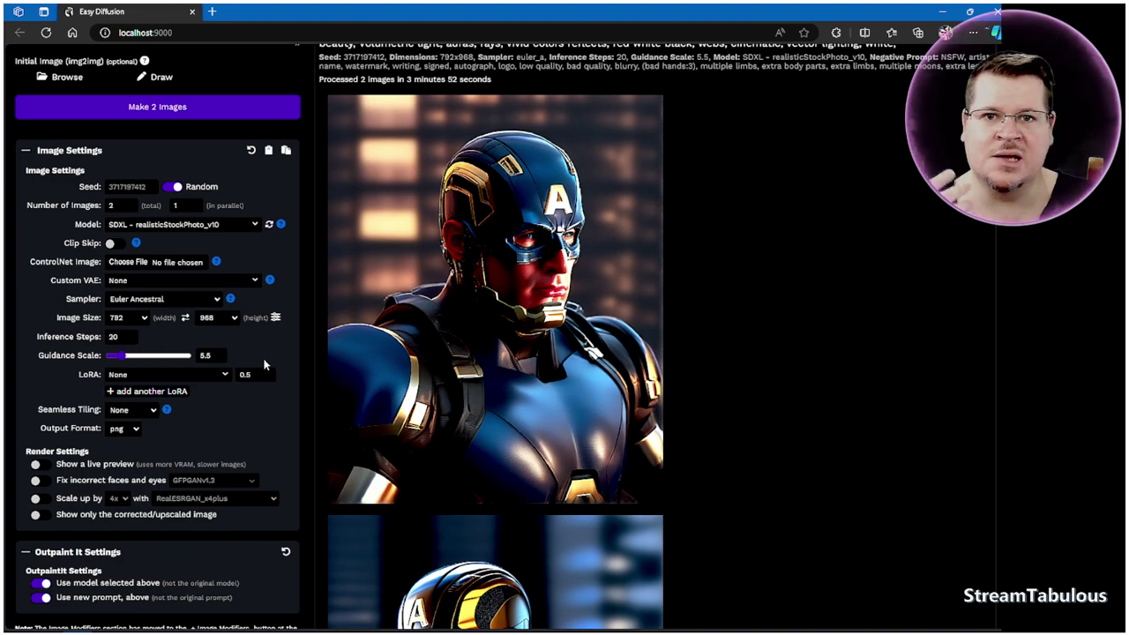
scroll(529, 264, "up", 3)
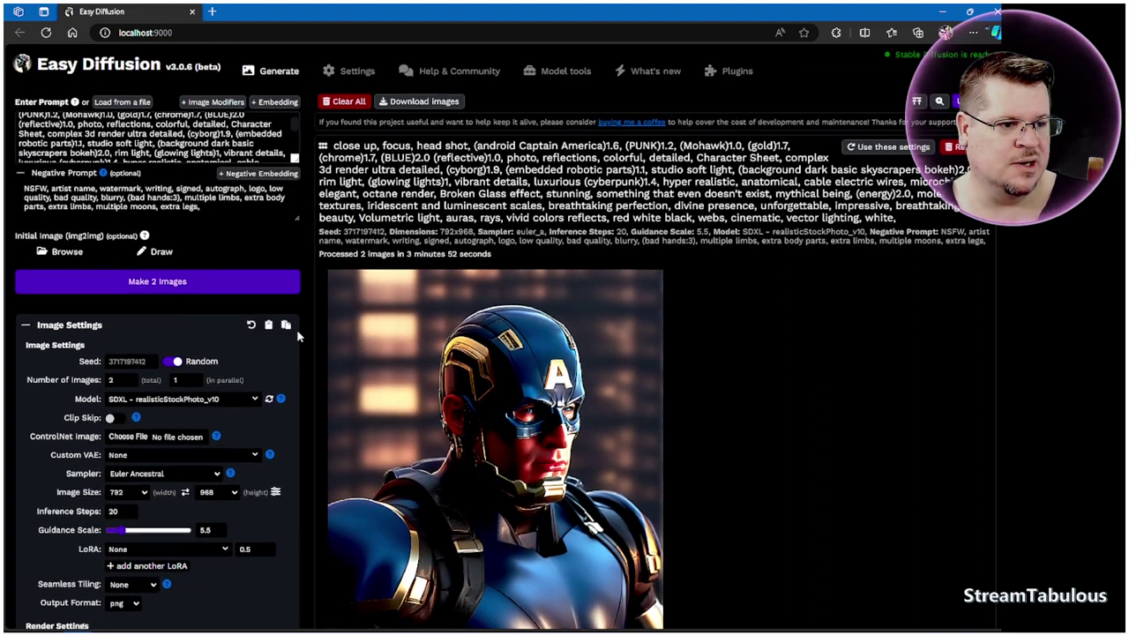
scroll(72, 138, "up", 1)
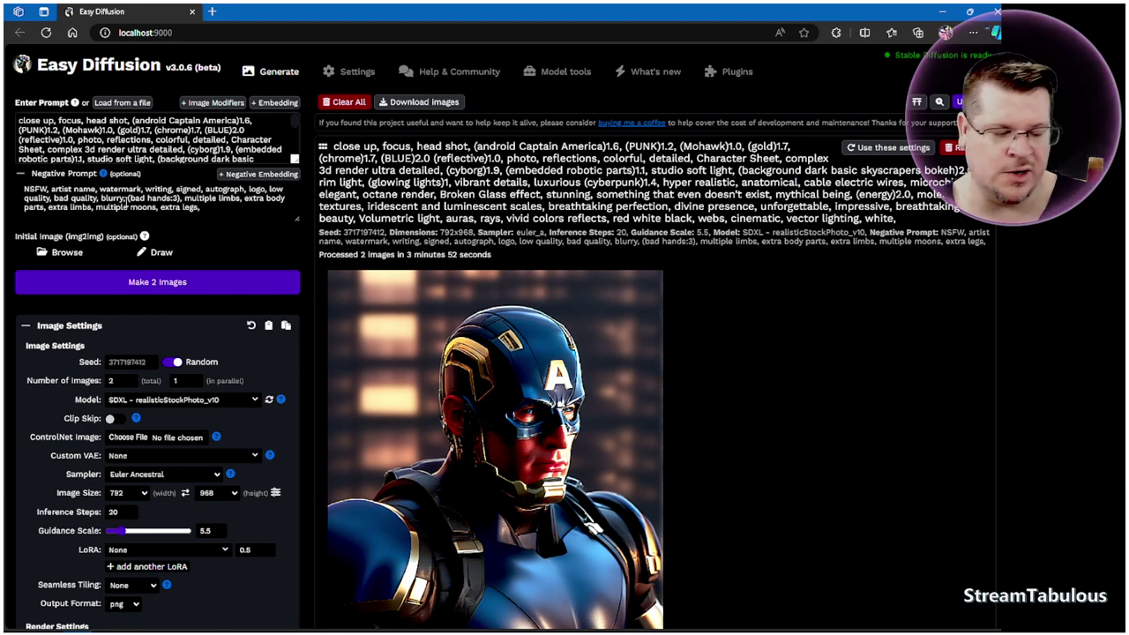
scroll(782, 415, "down", 3)
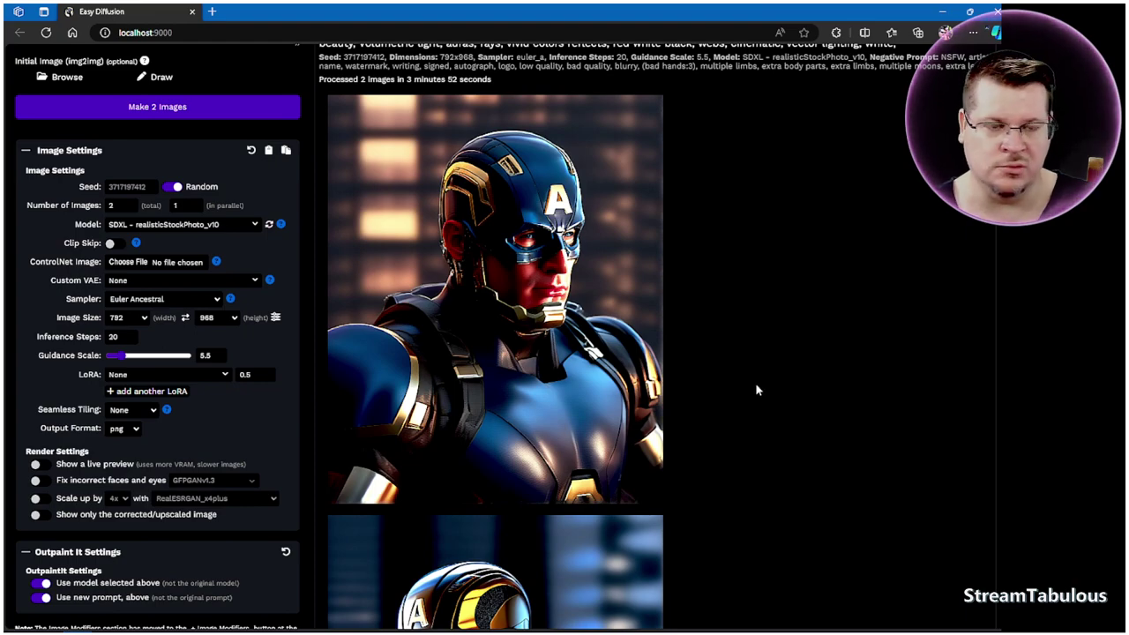
scroll(758, 379, "down", 5)
scroll(756, 371, "up", 8)
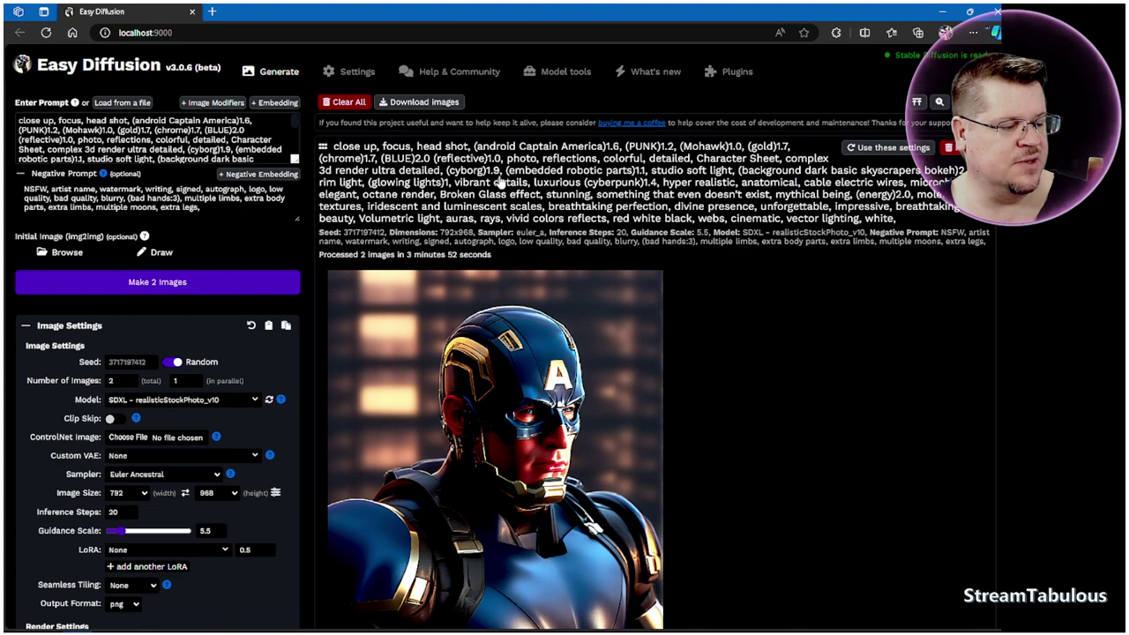
Compare the two generated android Captain America images and return to their prompt details
scroll(977, 477, "down", 3)
scroll(976, 477, "down", 6)
scroll(781, 458, "up", 2)
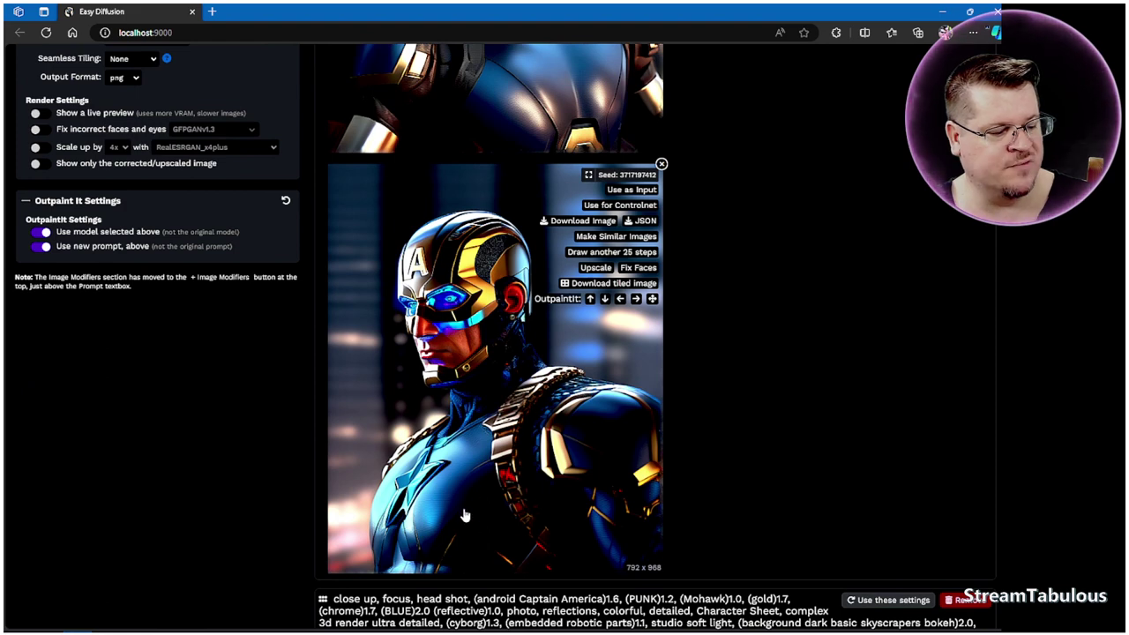
scroll(720, 442, "up", 5)
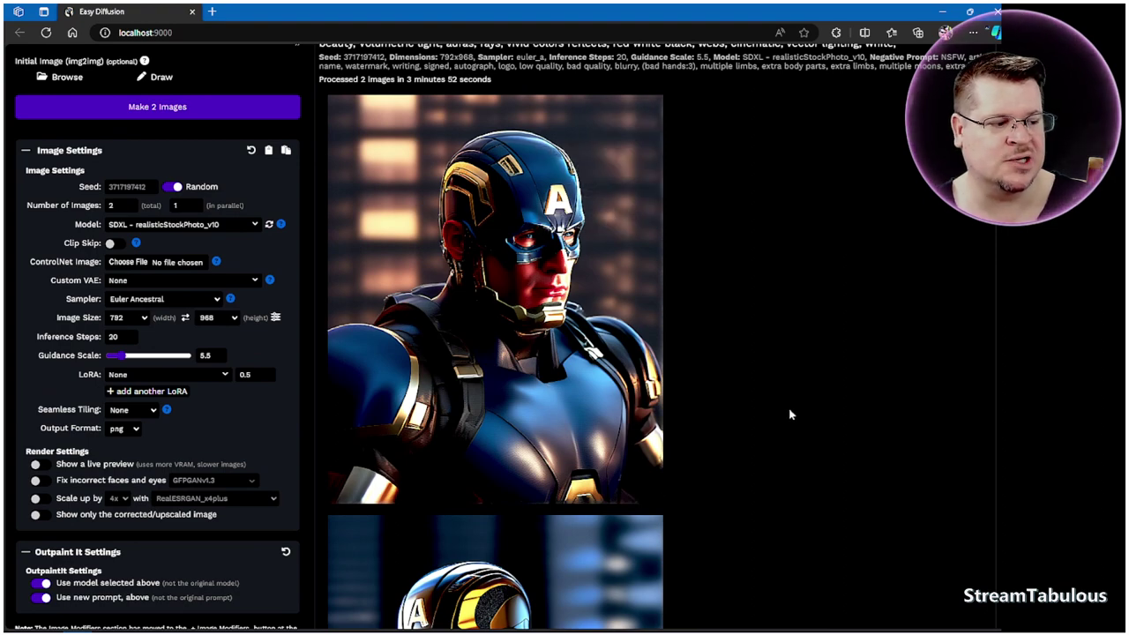
scroll(775, 410, "up", 2)
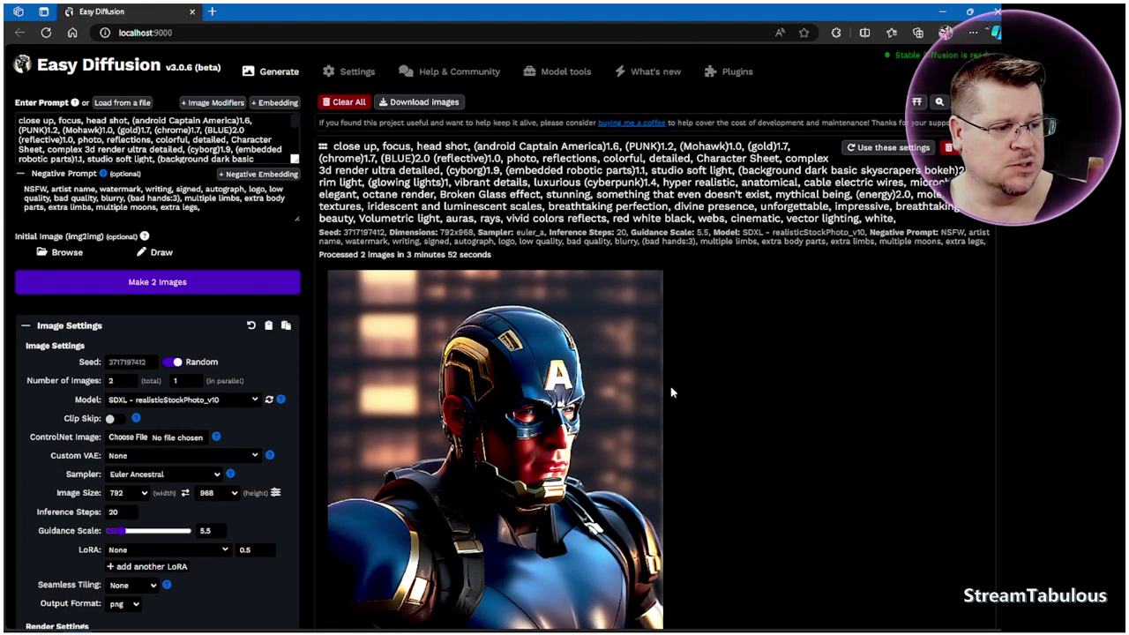
mouse_move(196, 629)
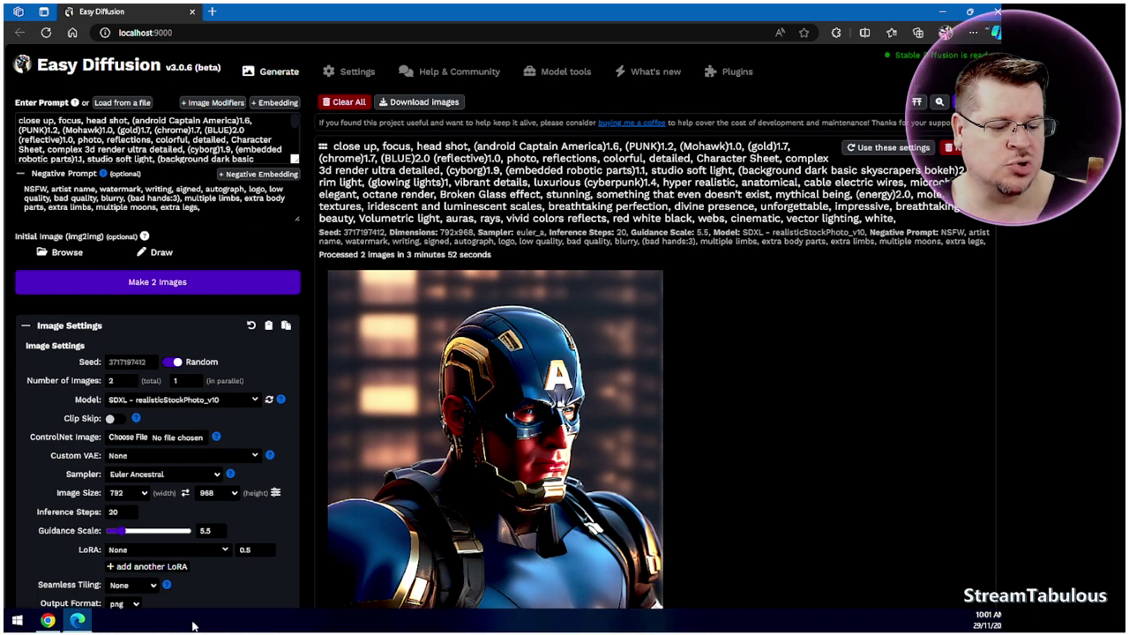